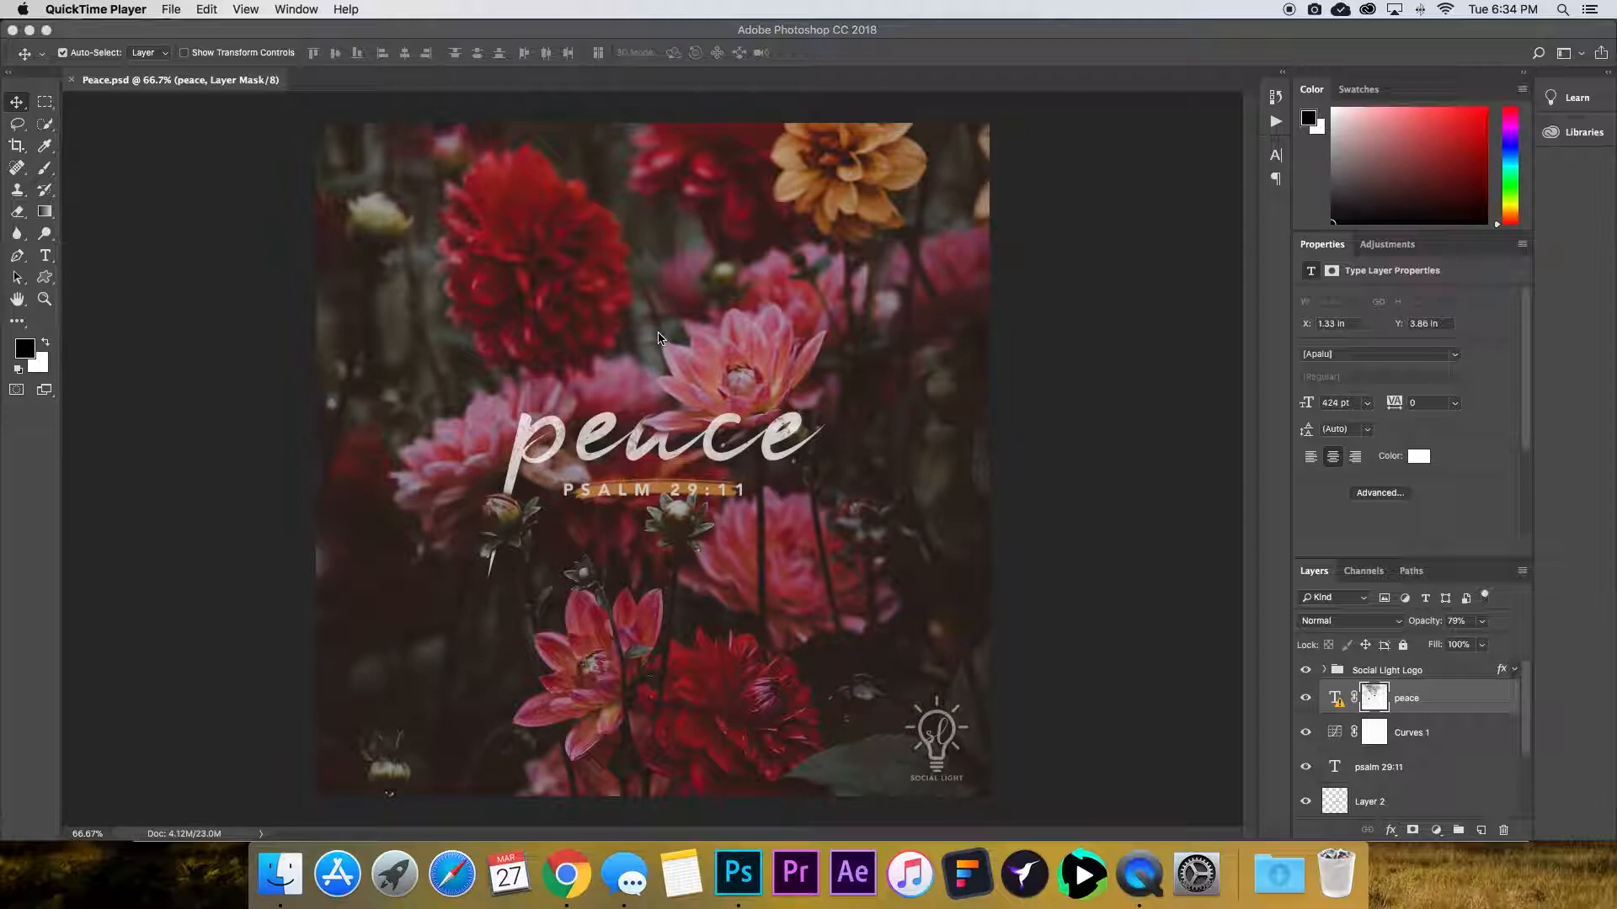
# Switch to Chrome and browse the Unsplash photo feed for a suitable background image.
pyautogui.press('super+Tab')
pyautogui.press('super+Tab')
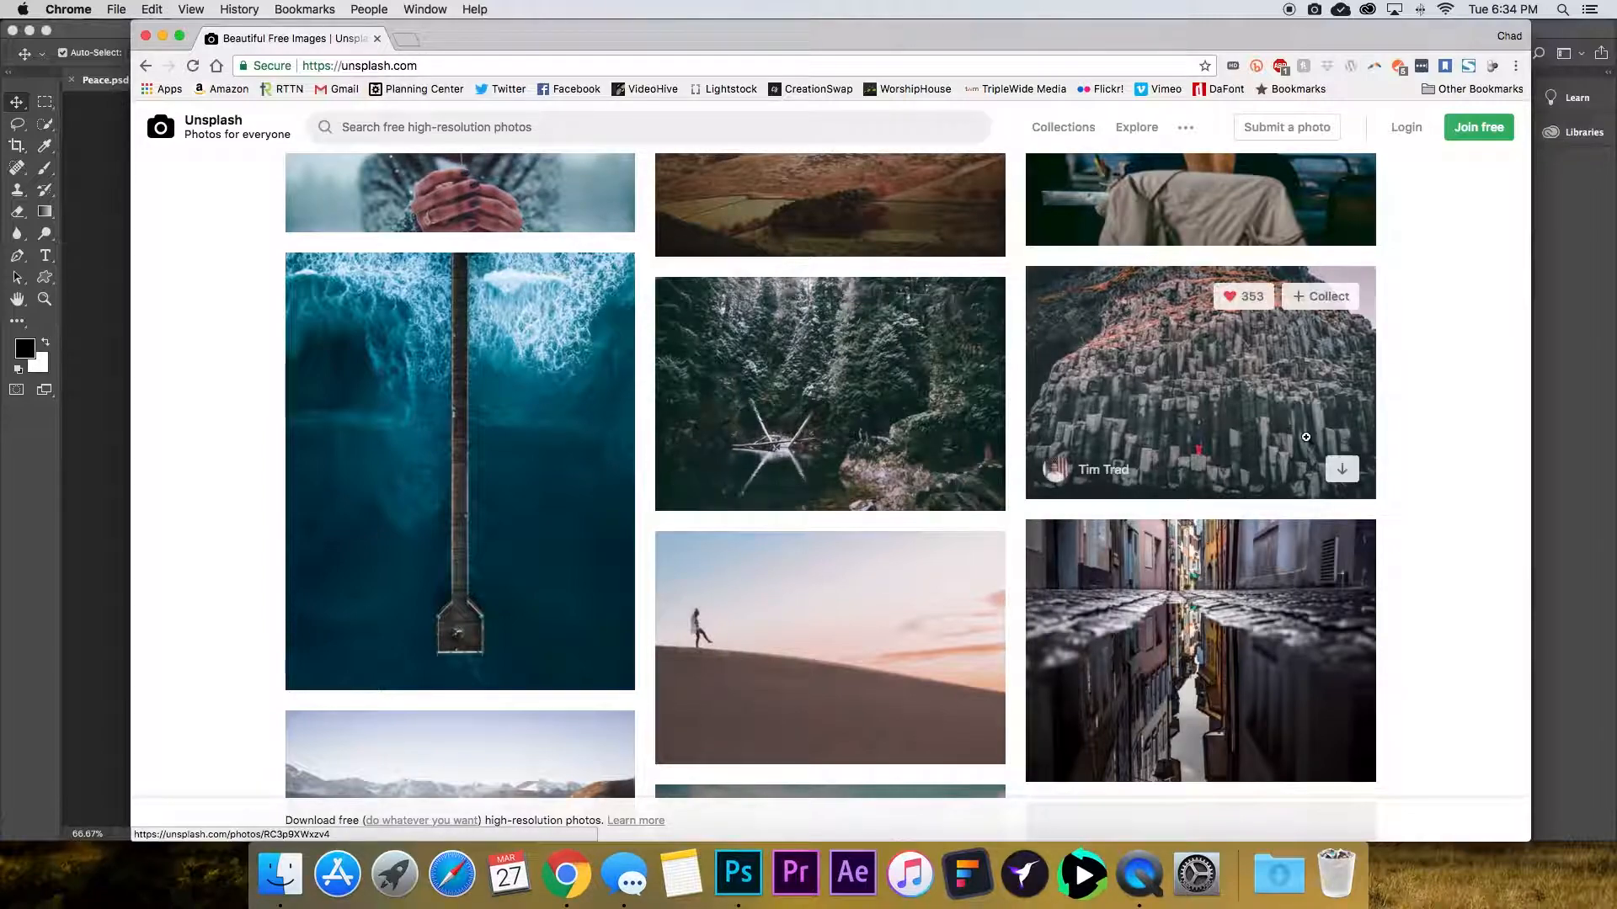
pyautogui.scroll(-5, 1426, 385)
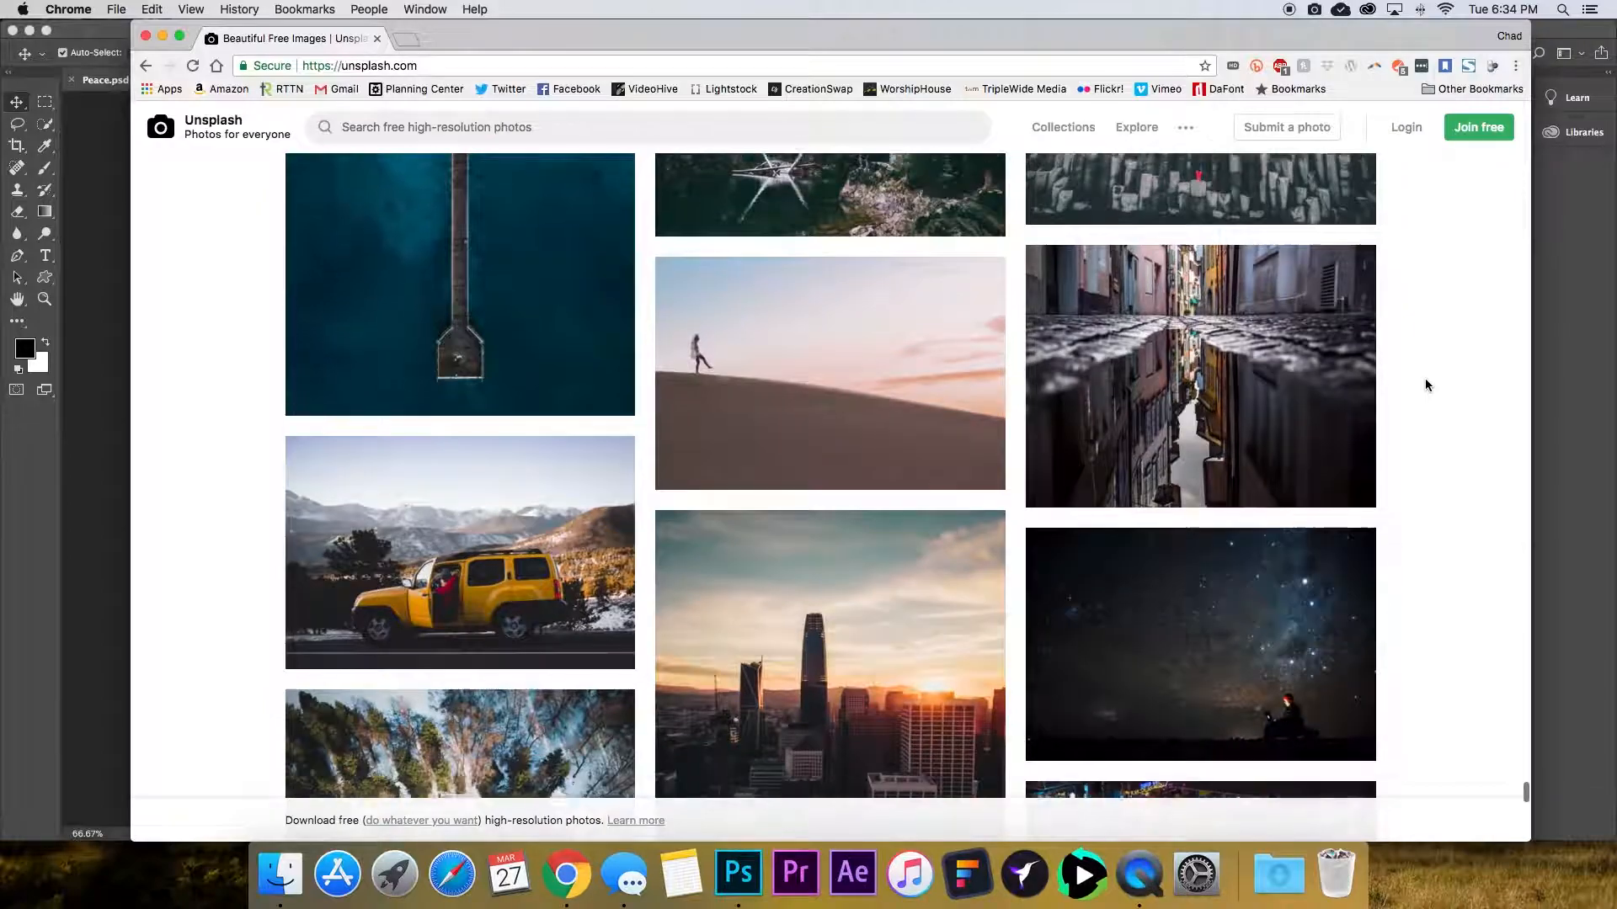
pyautogui.scroll(-1, 1426, 379)
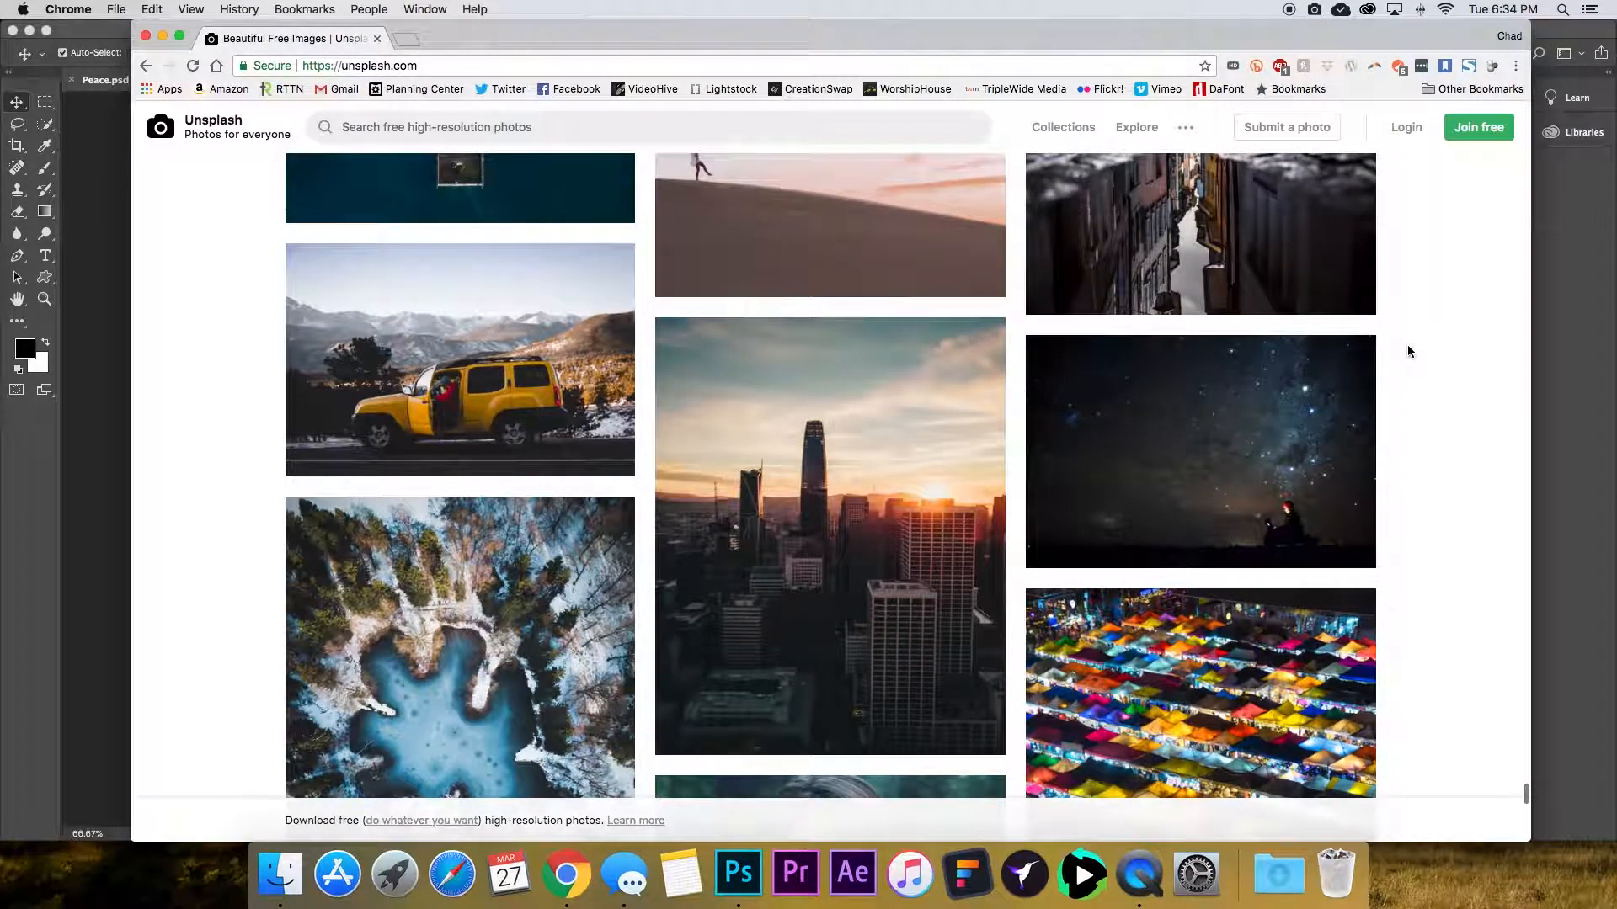
pyautogui.scroll(-4, 1407, 347)
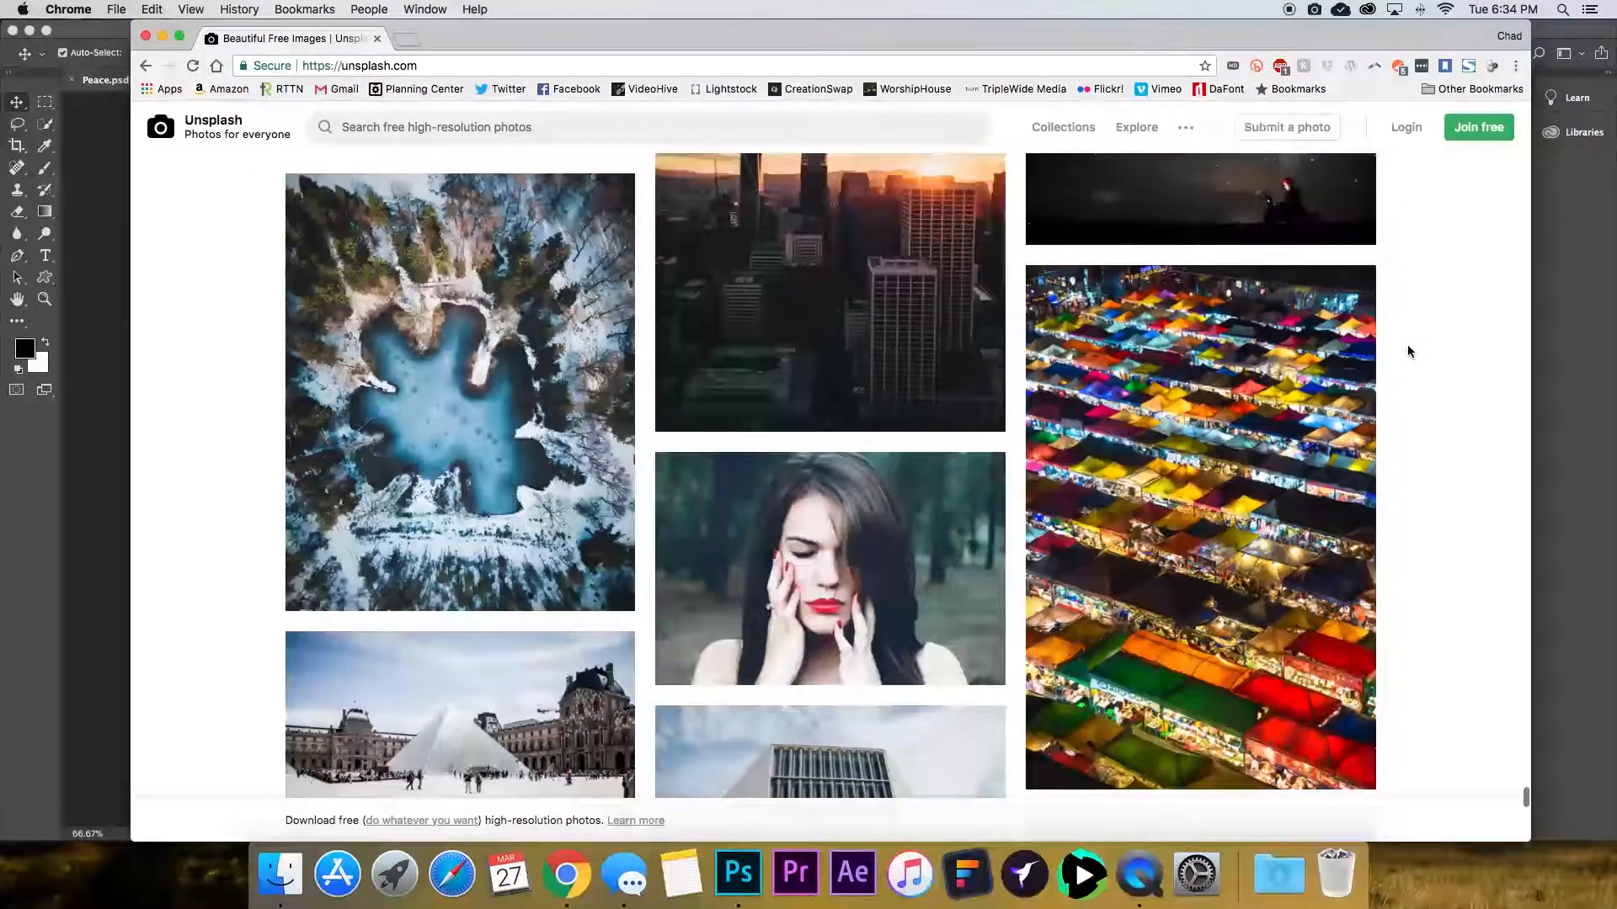
pyautogui.scroll(-2, 1407, 351)
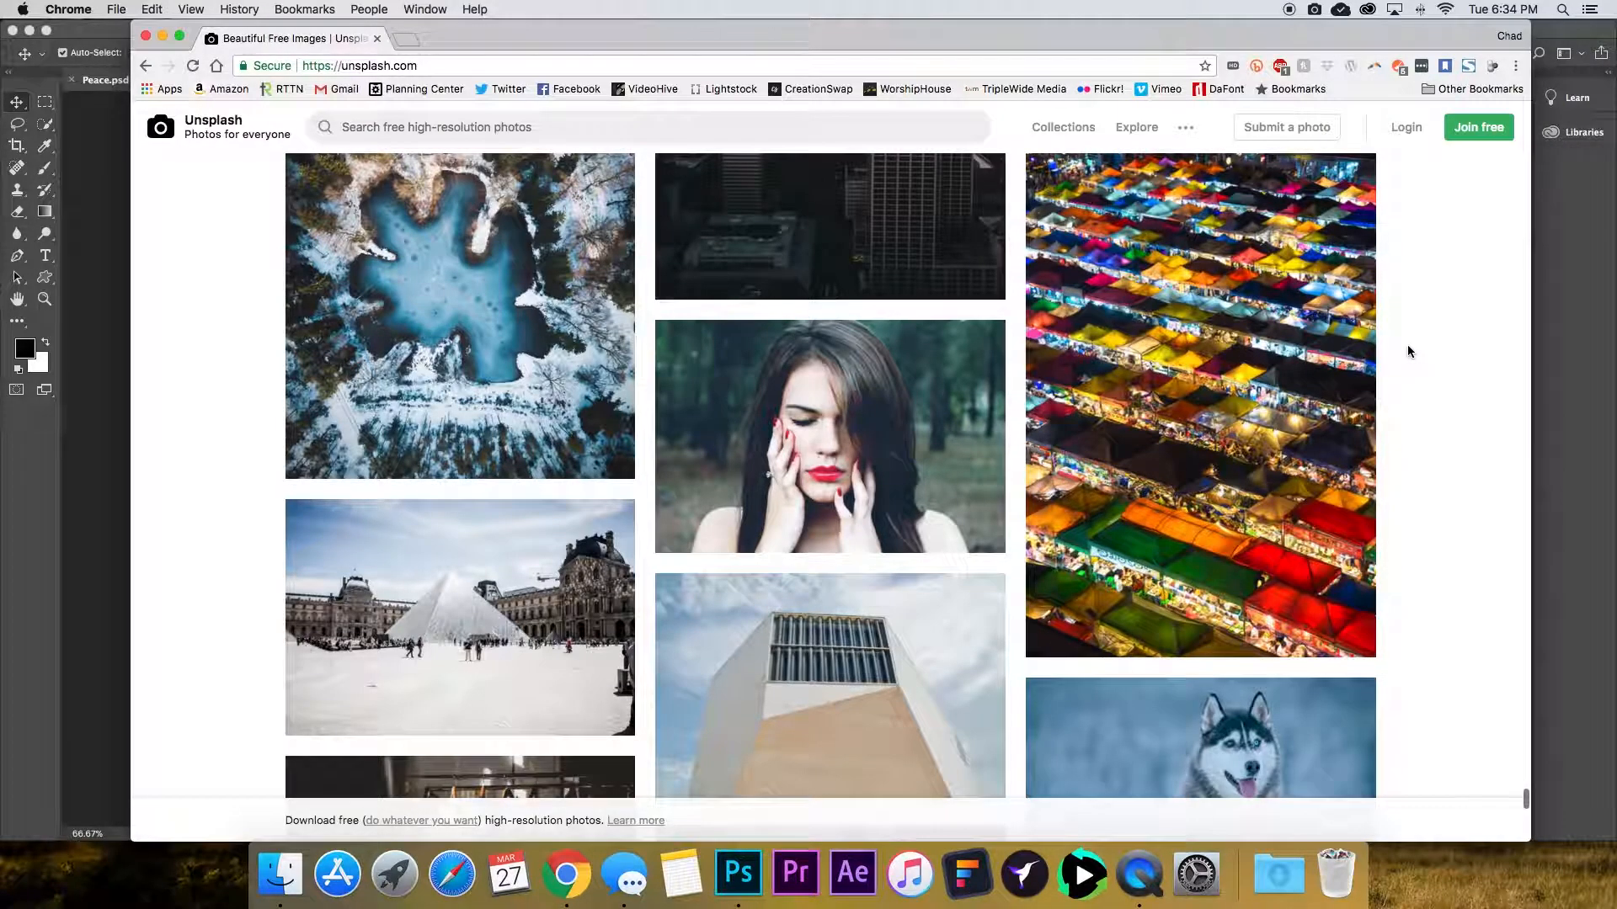
pyautogui.scroll(15, 1407, 351)
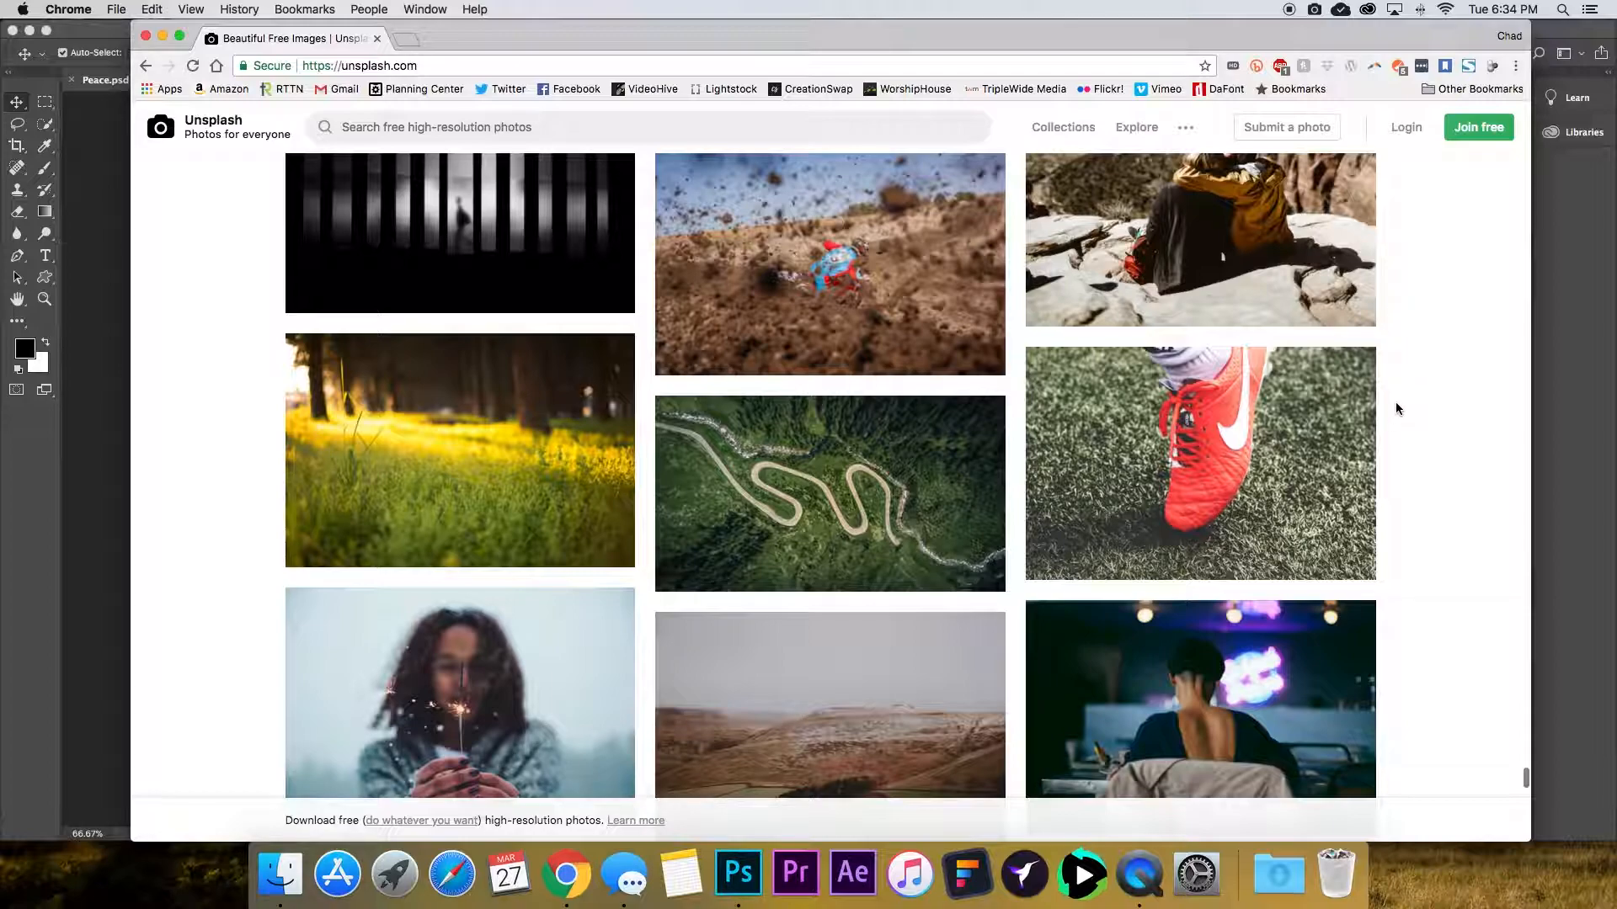
pyautogui.scroll(-3, 1397, 402)
pyautogui.scroll(-4, 1401, 423)
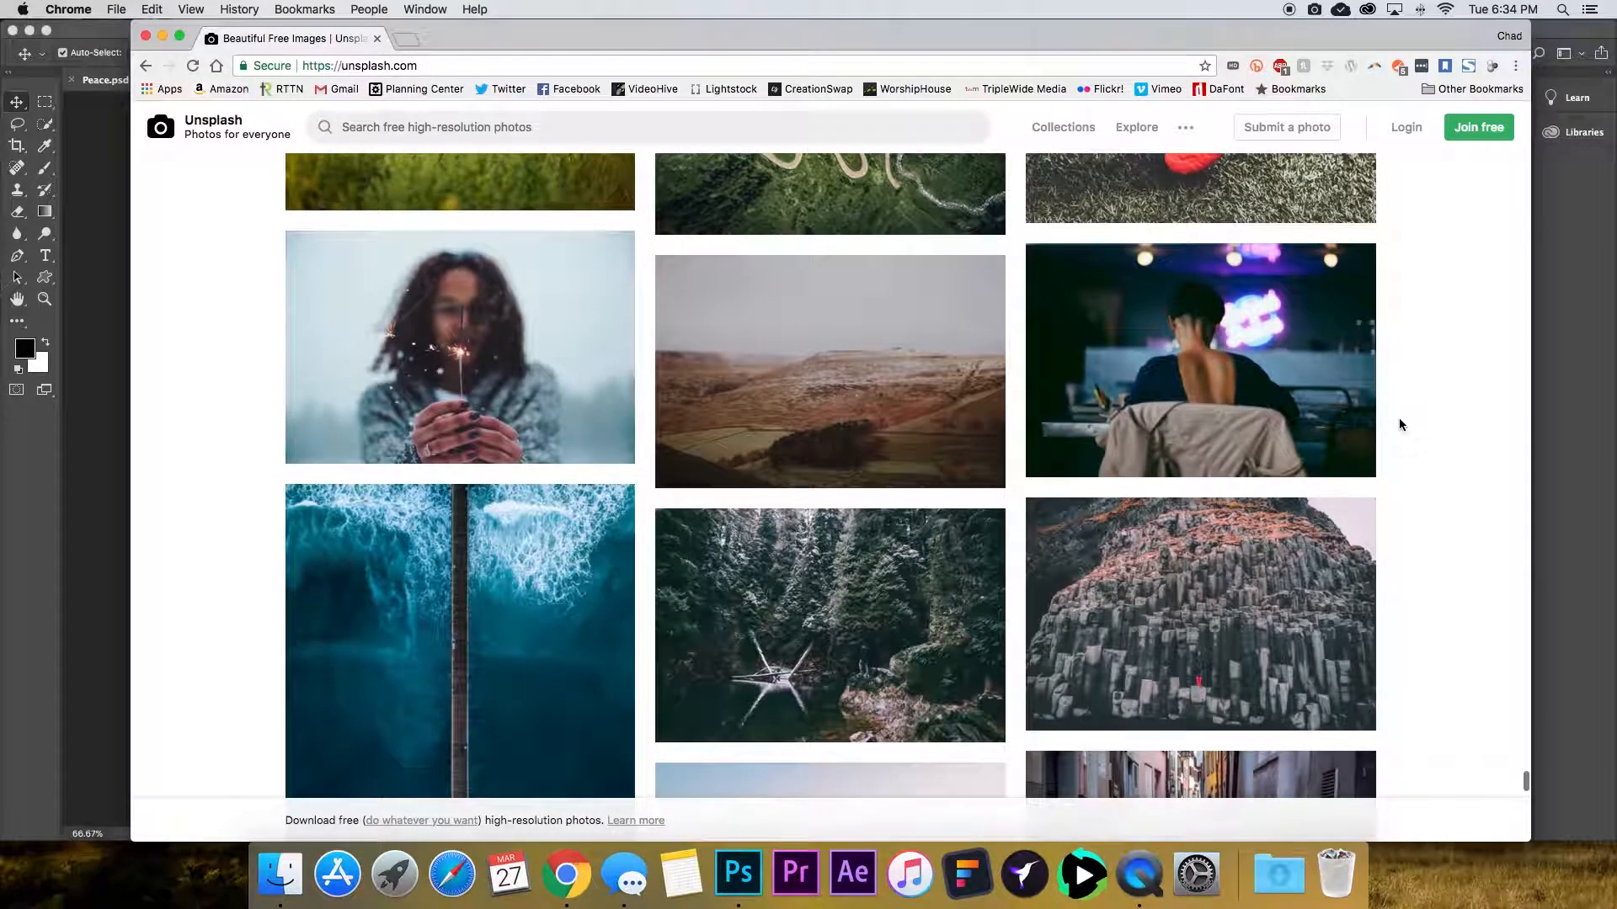
pyautogui.scroll(-3, 1399, 423)
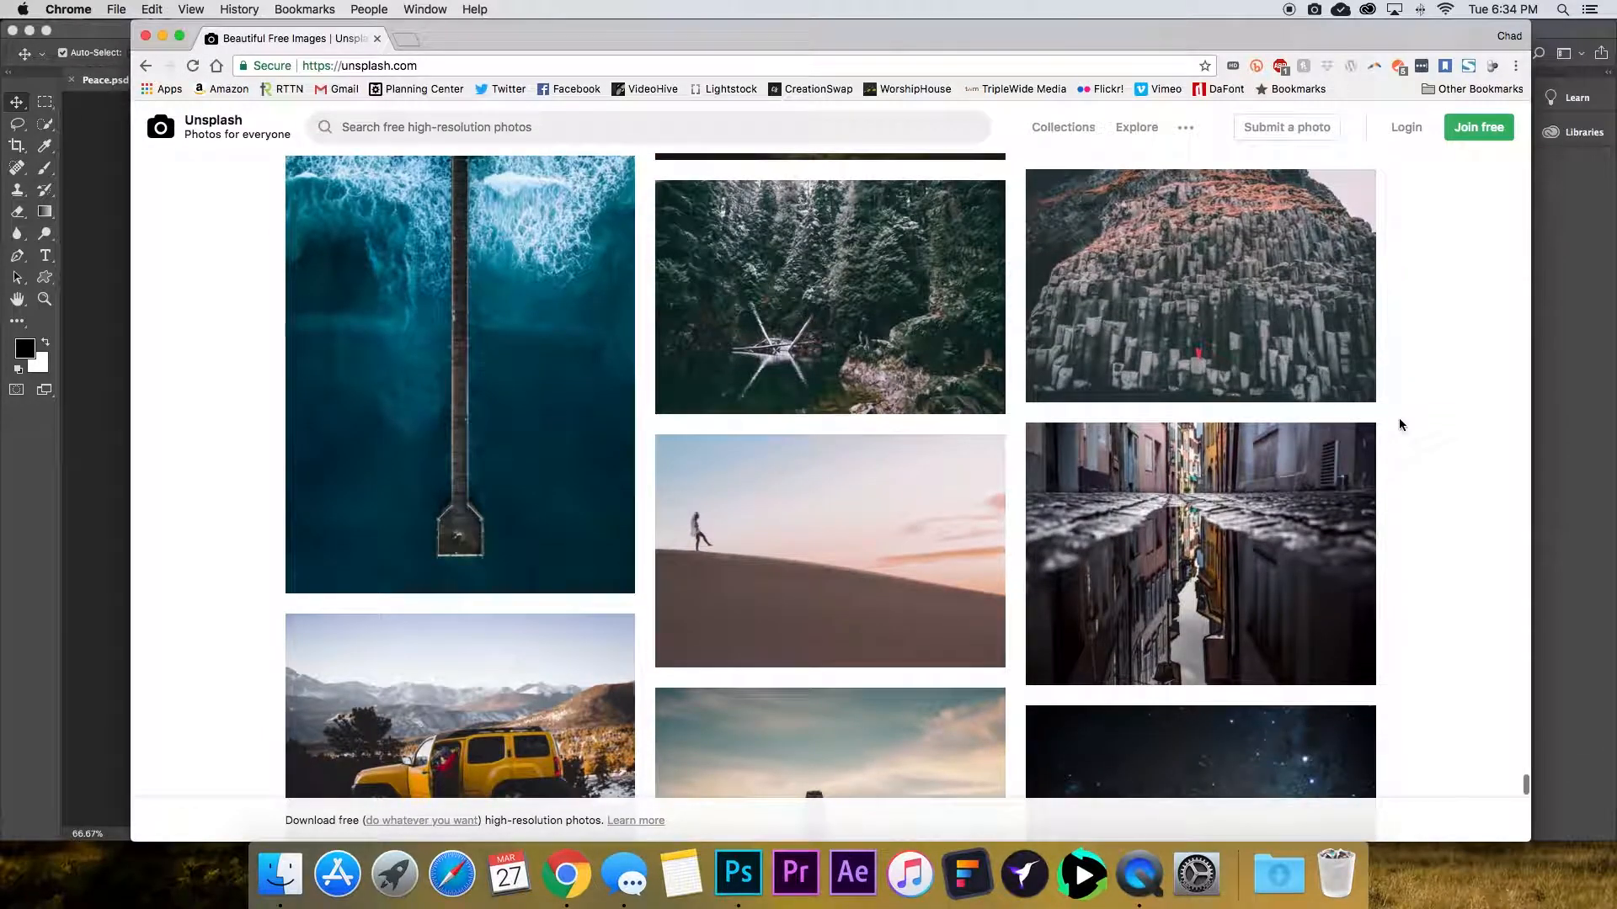
pyautogui.scroll(-3, 1399, 423)
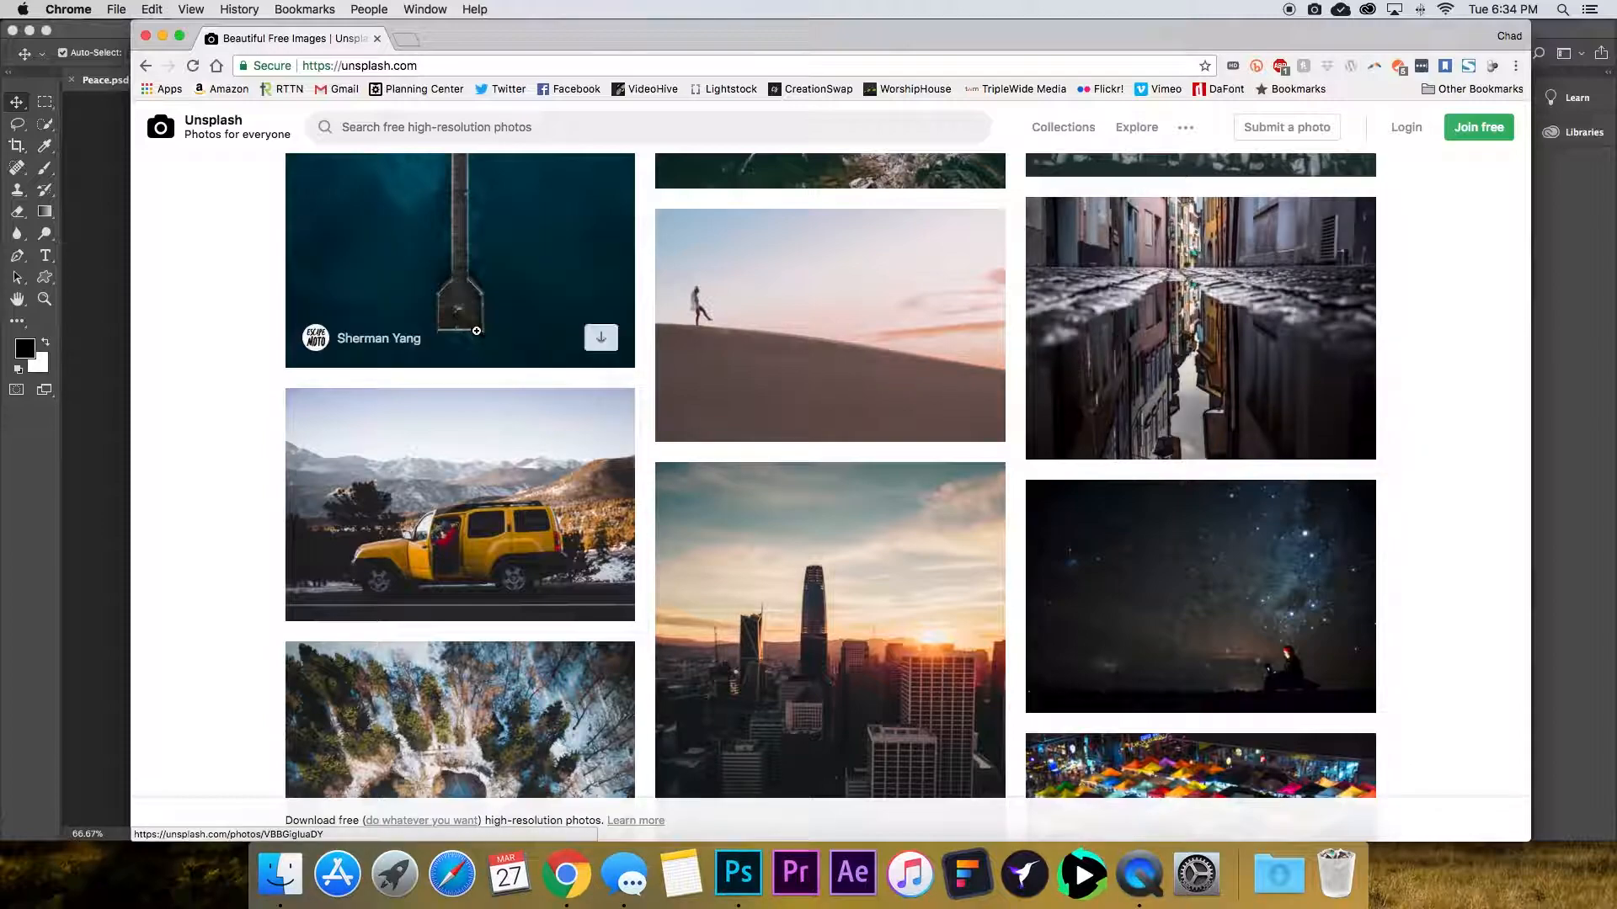
pyautogui.scroll(3, 237, 261)
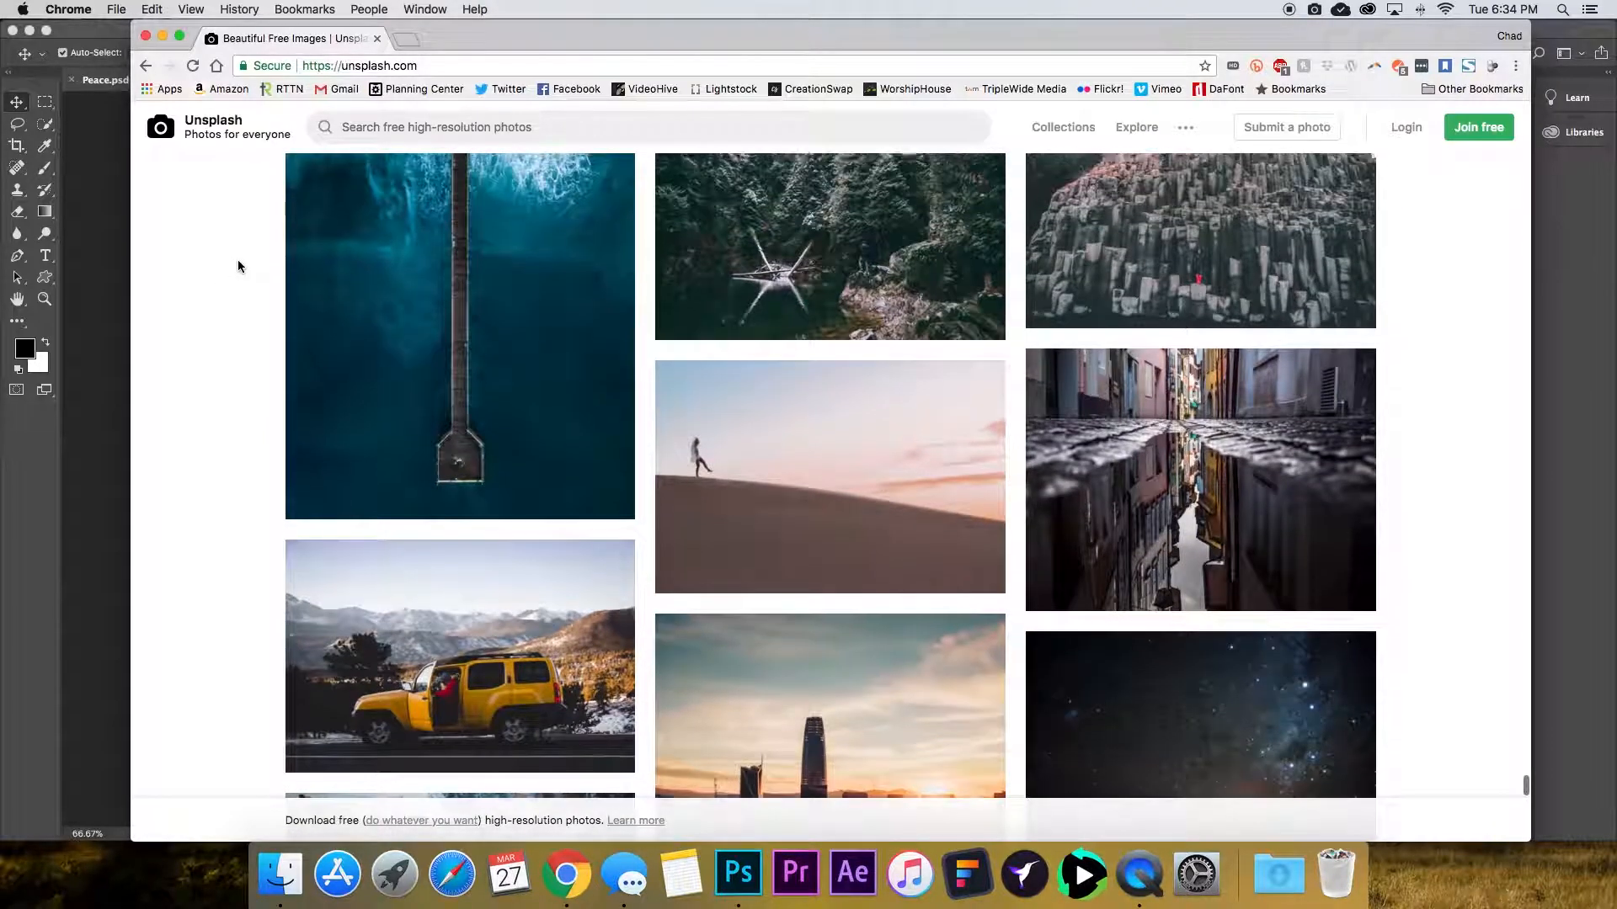
pyautogui.scroll(-10, 244, 279)
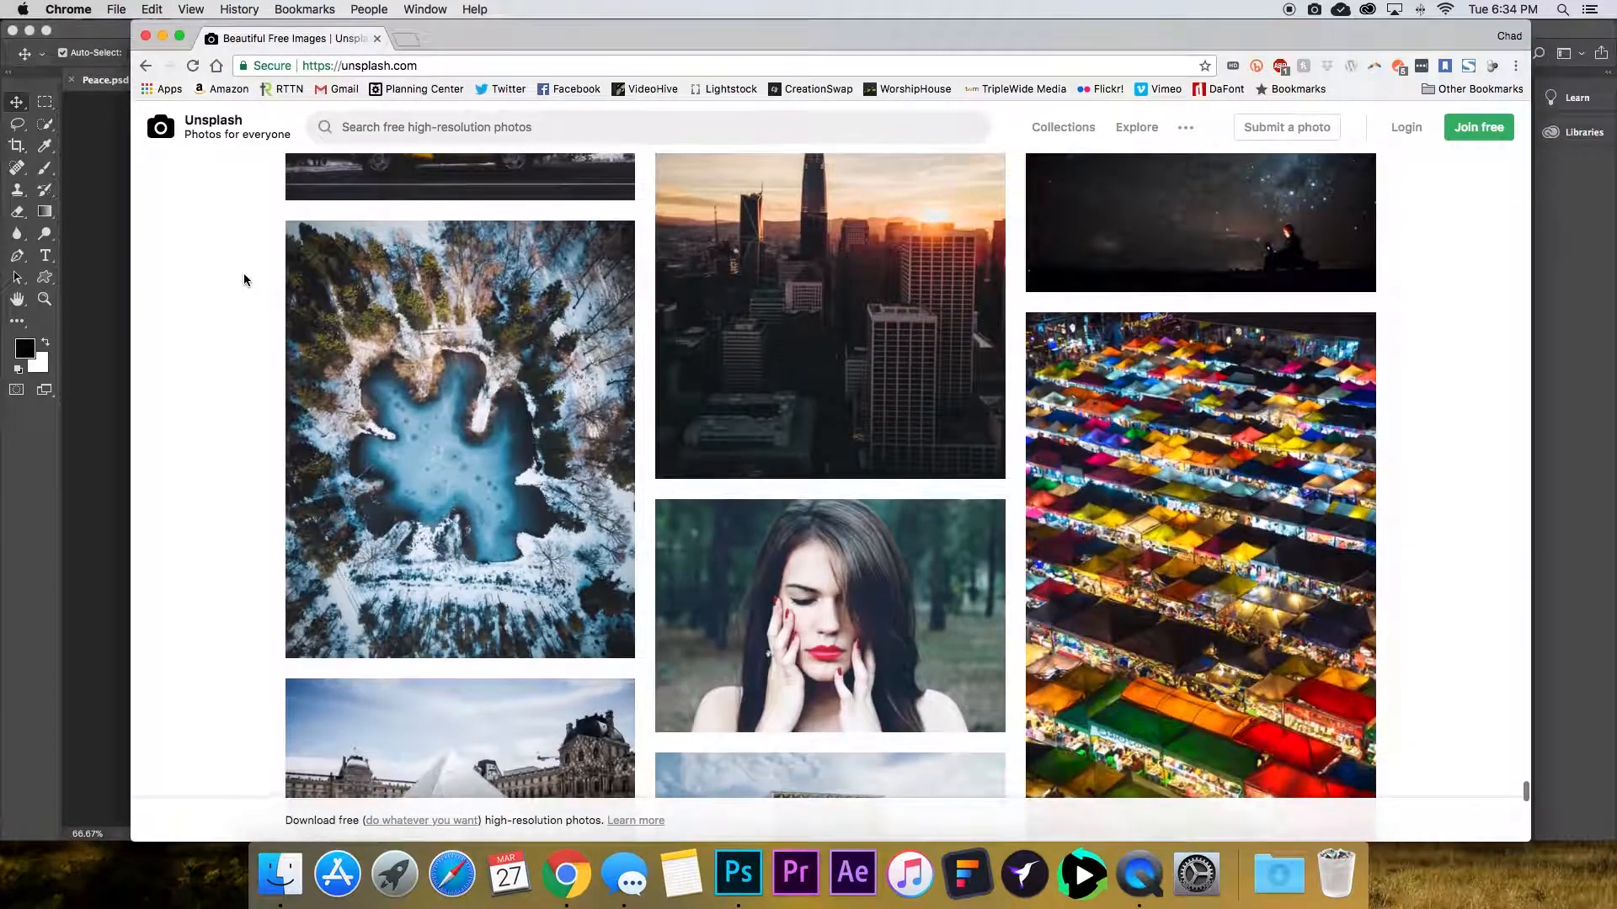
pyautogui.scroll(-8, 229, 281)
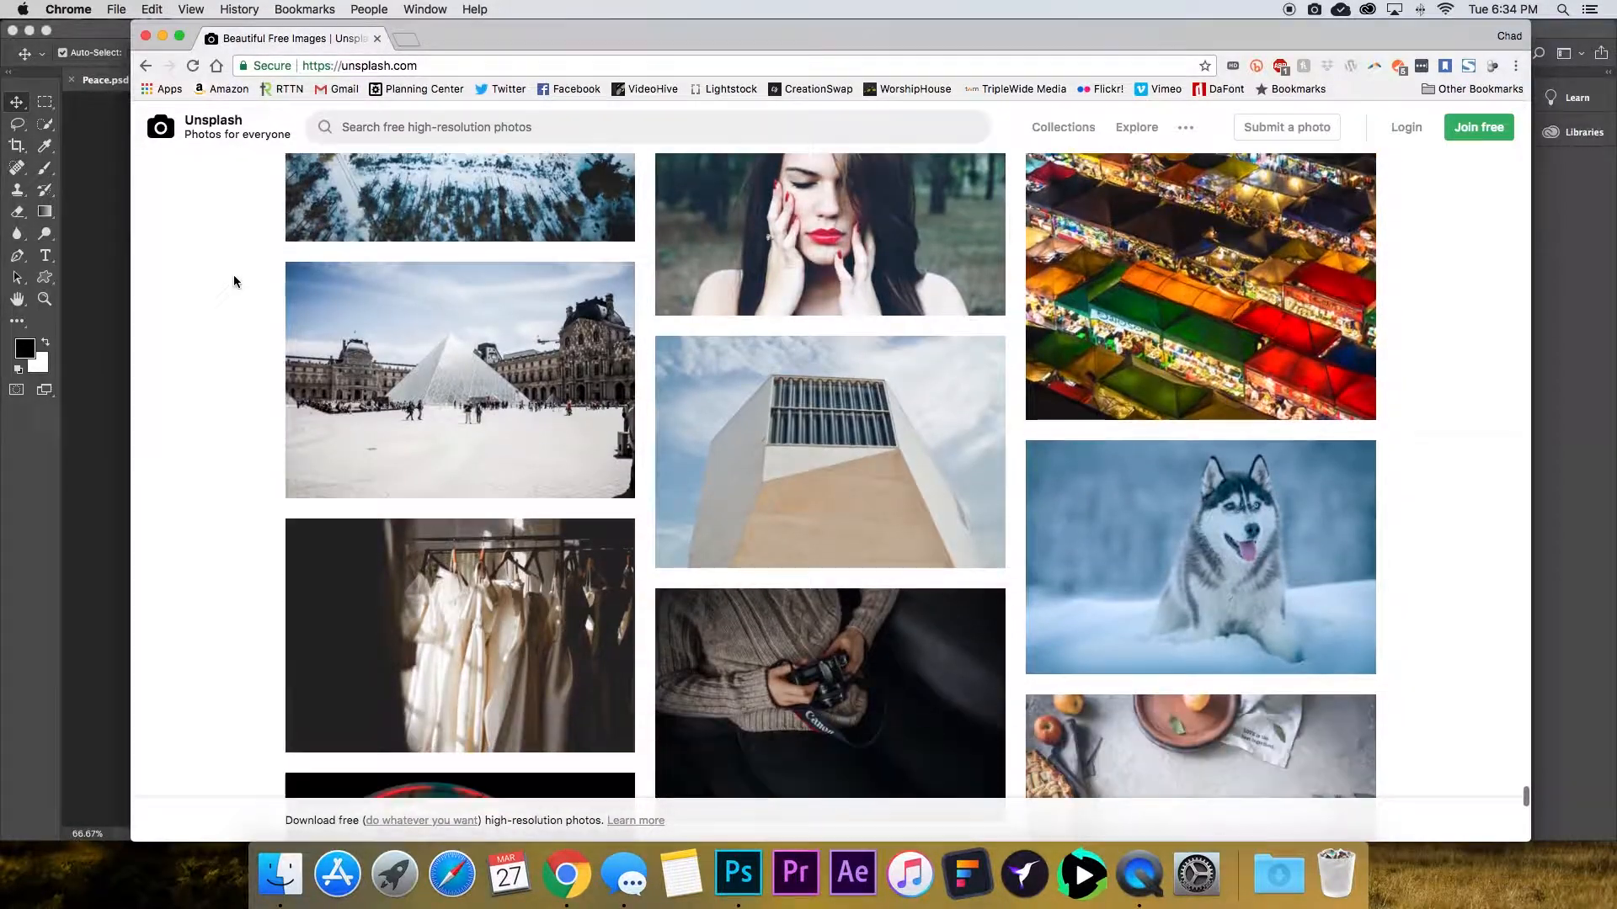
pyautogui.scroll(-4, 253, 299)
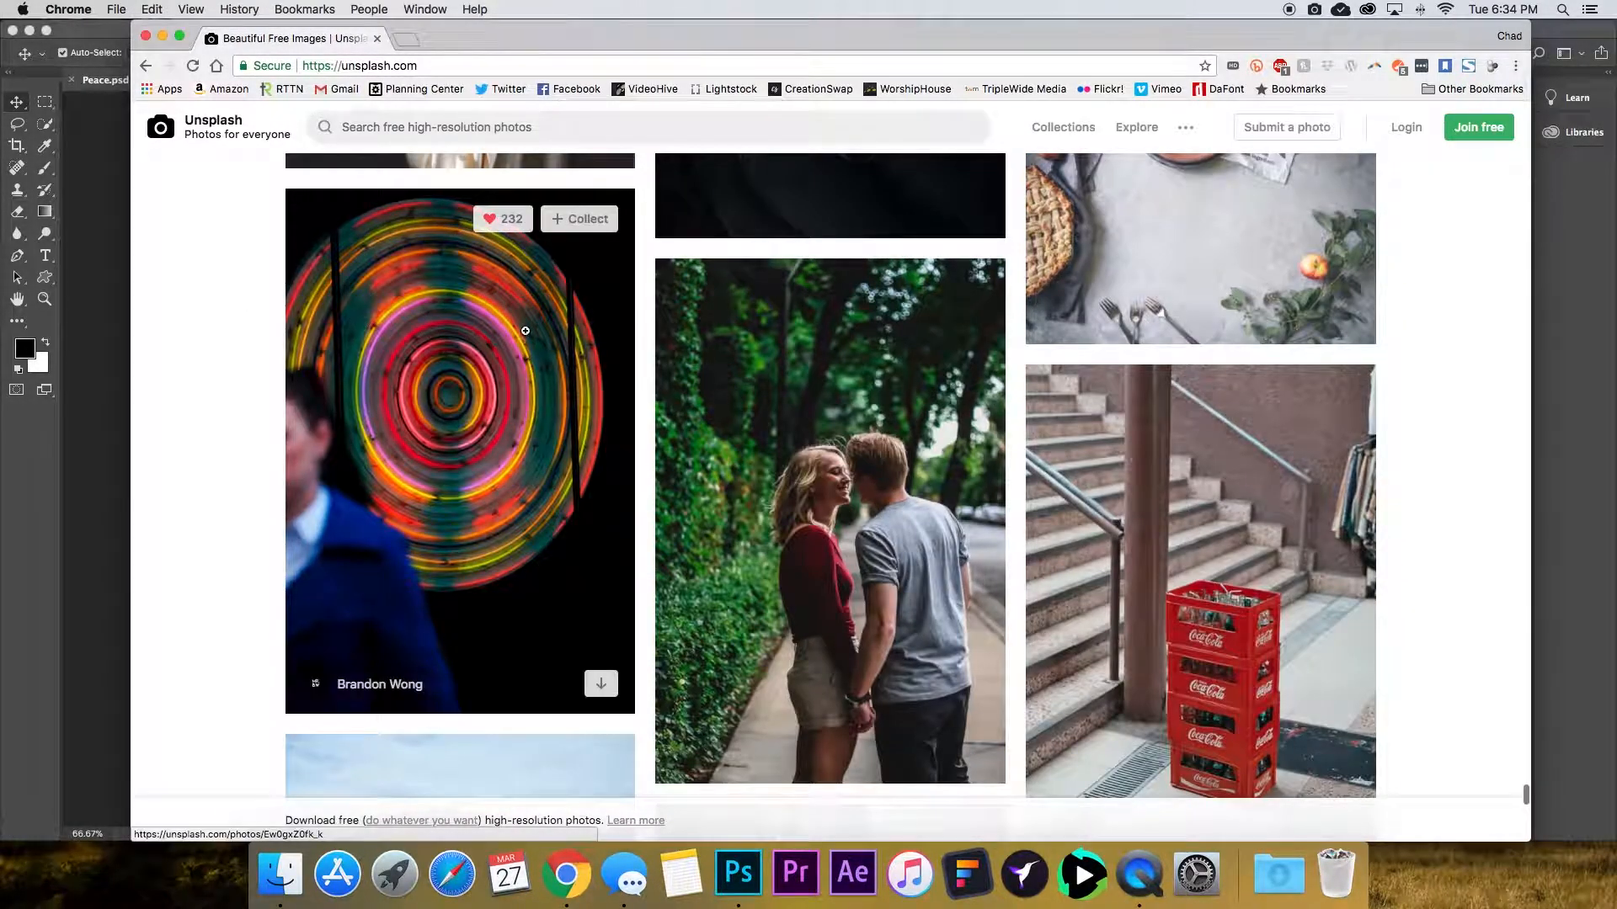
pyautogui.scroll(-12, 505, 328)
pyautogui.scroll(3, 526, 332)
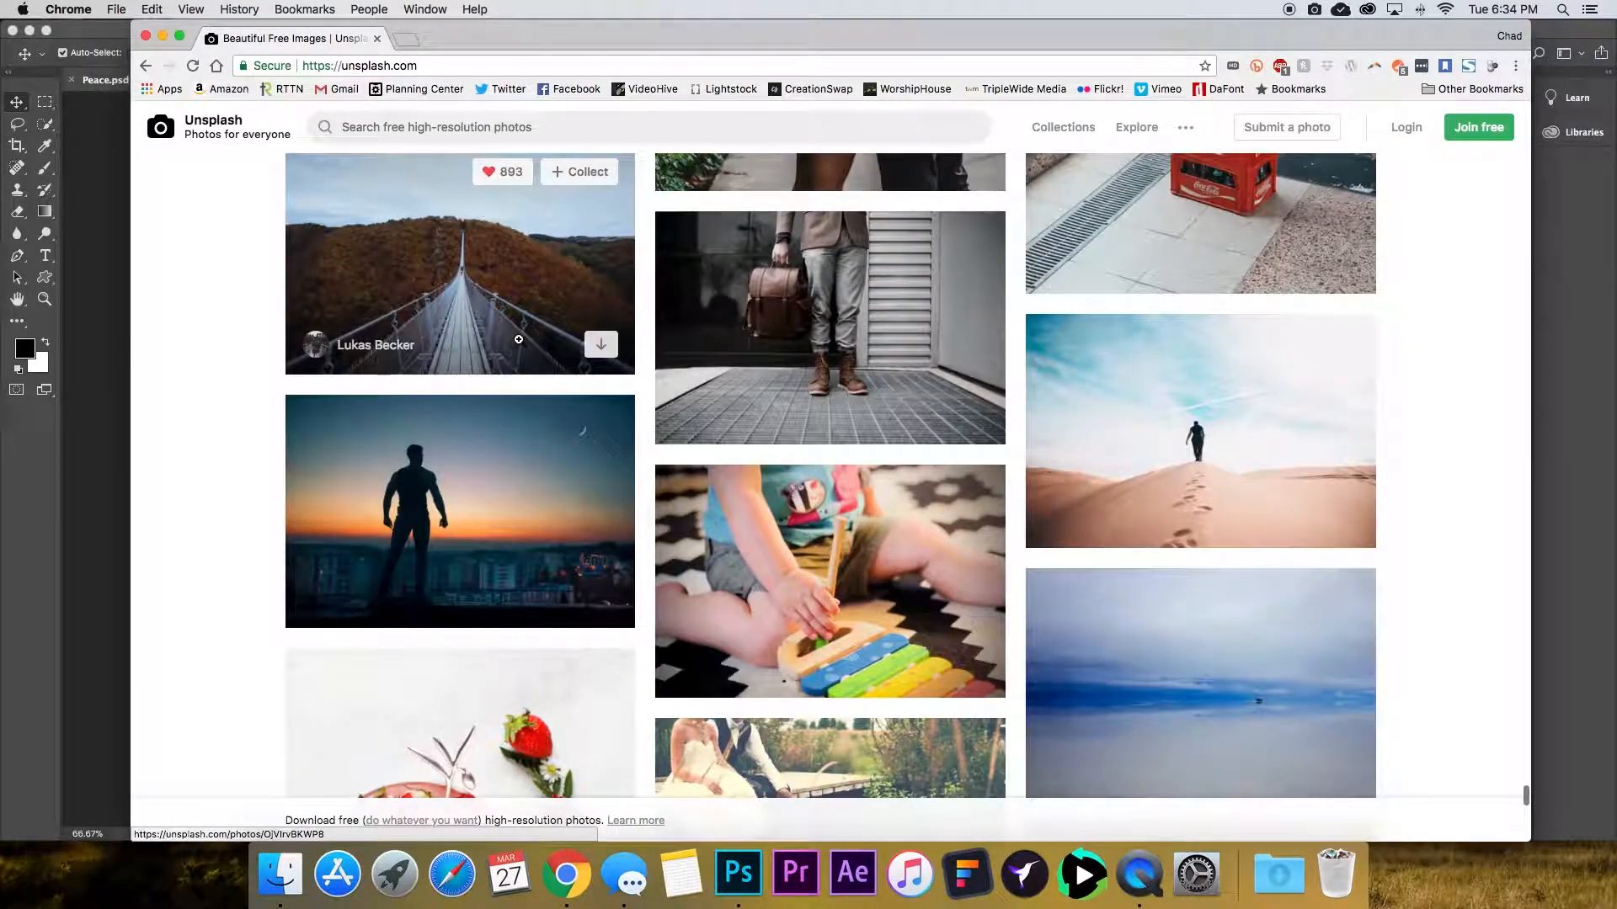
pyautogui.scroll(-5, 416, 363)
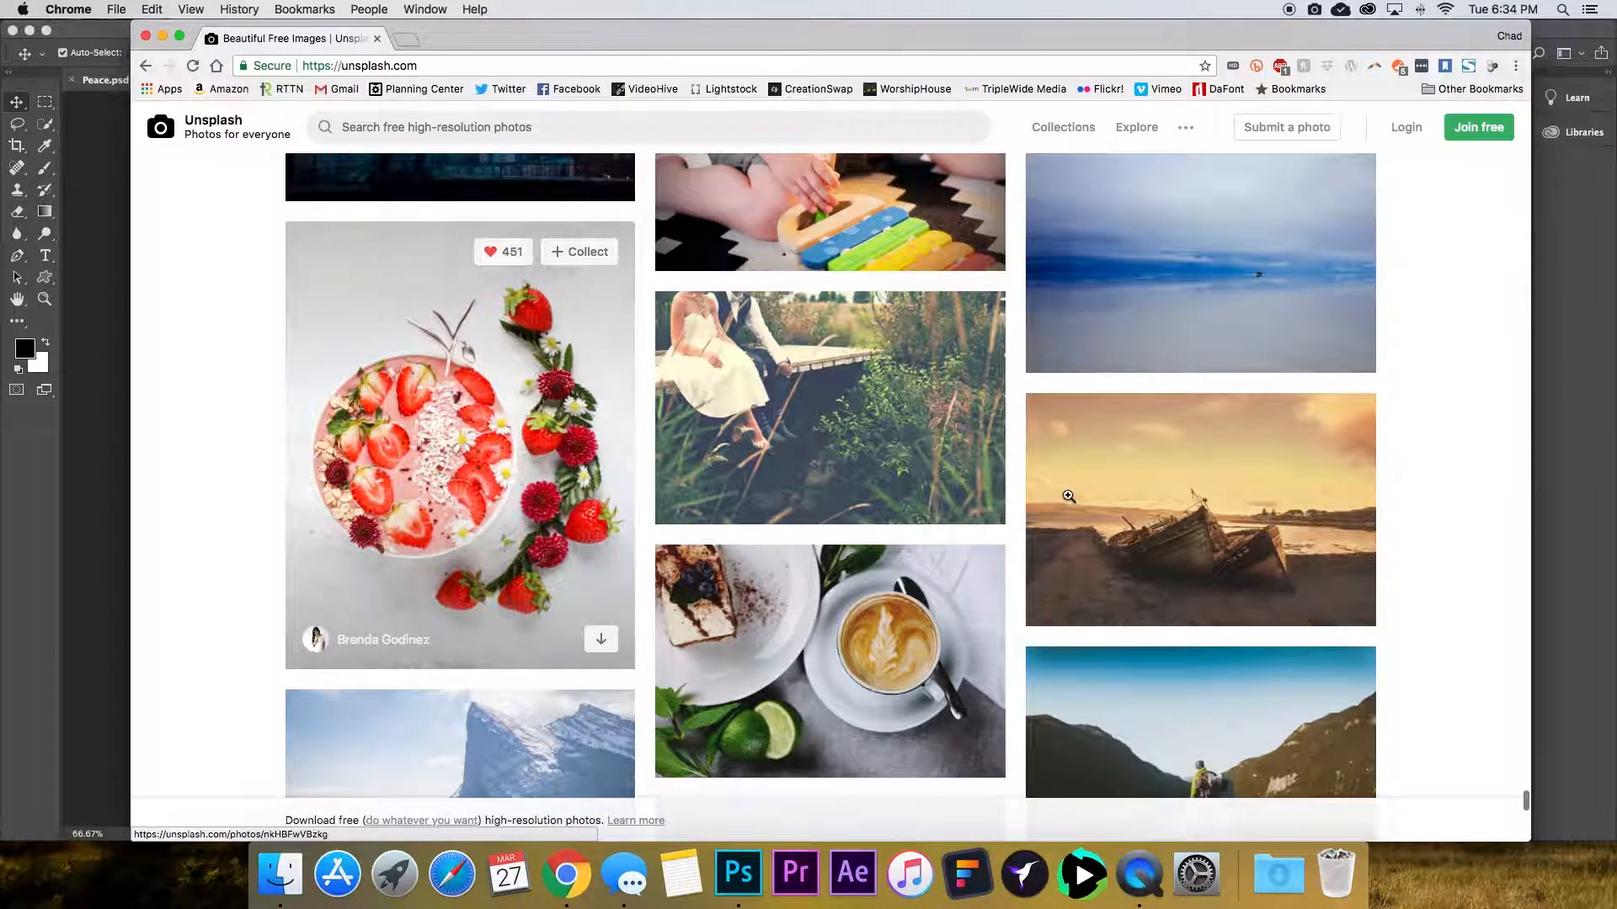
pyautogui.scroll(-5, 1366, 501)
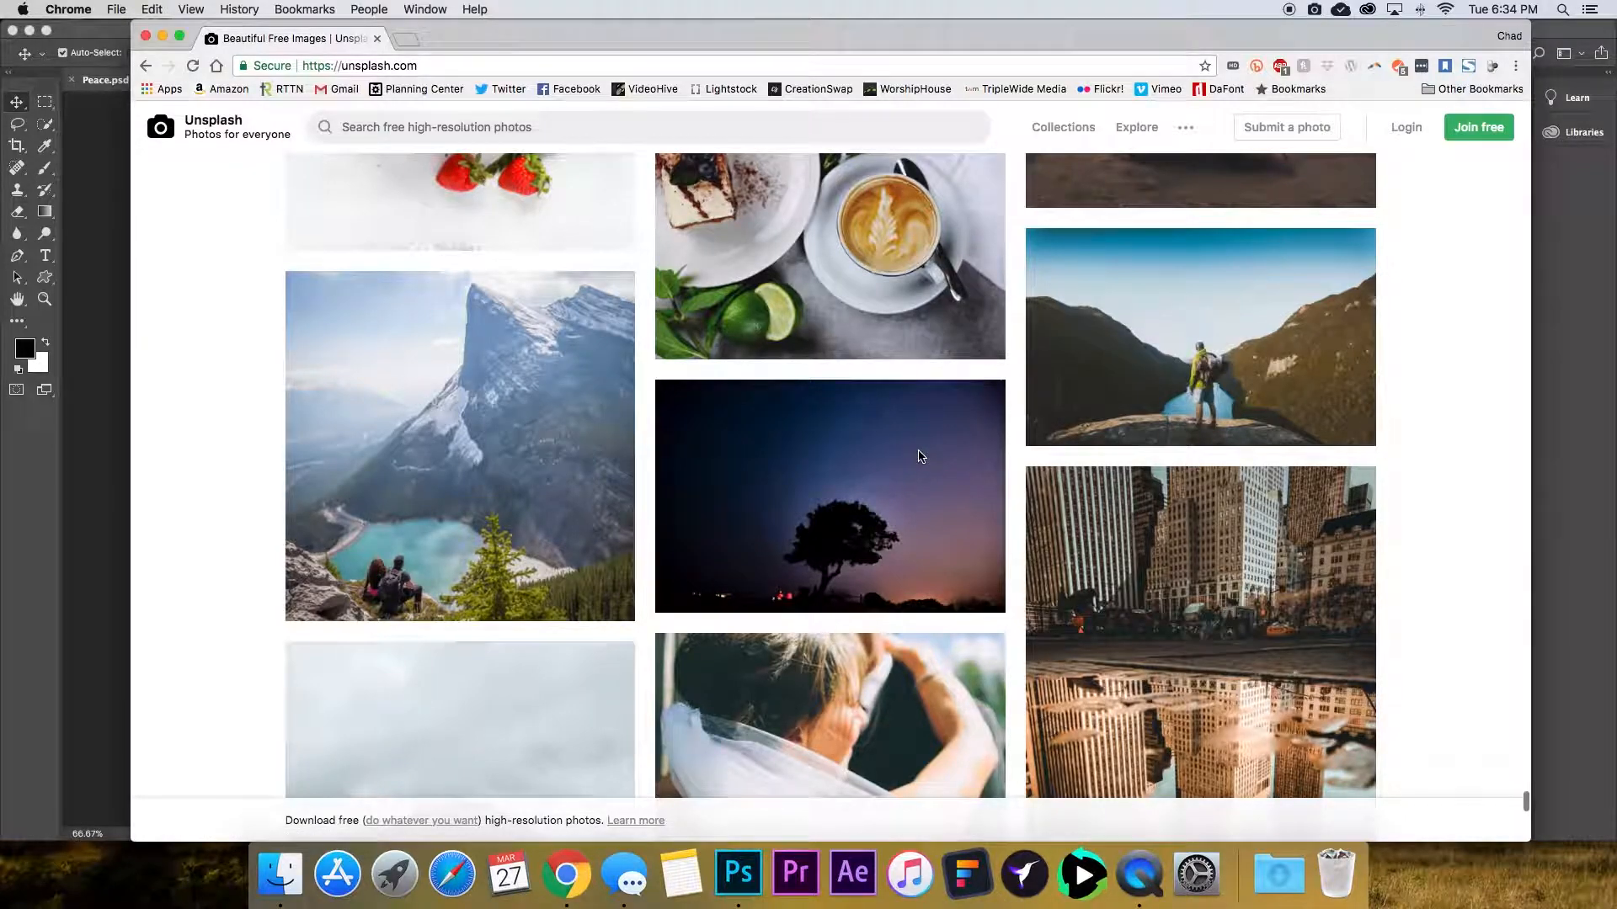
pyautogui.scroll(-5, 927, 455)
pyautogui.scroll(-6, 950, 446)
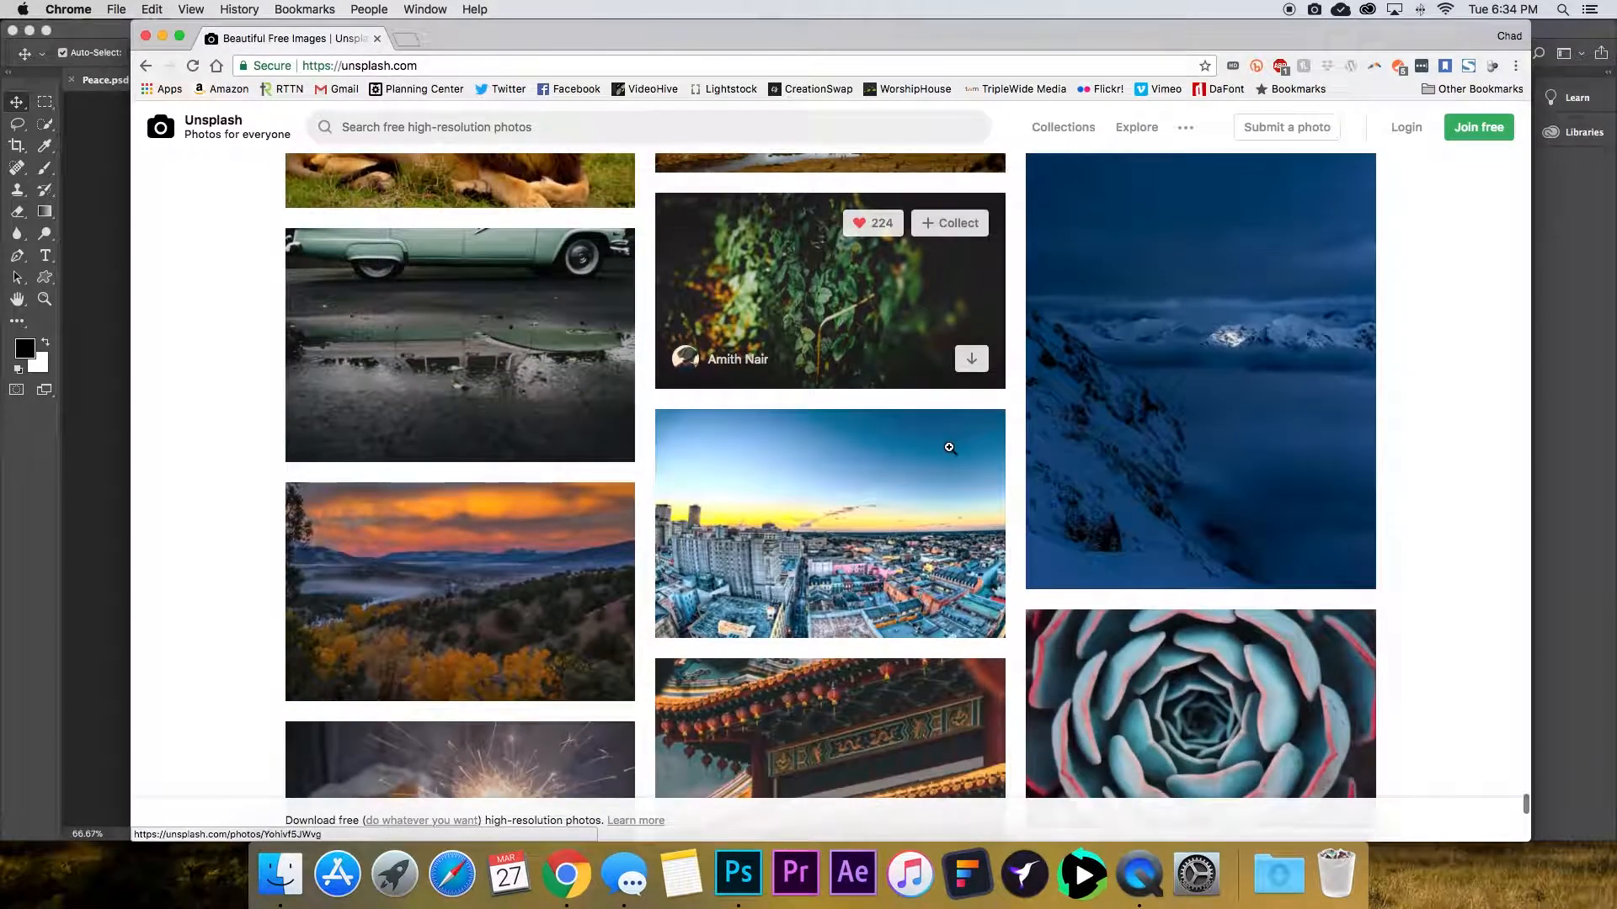
pyautogui.scroll(-3, 950, 454)
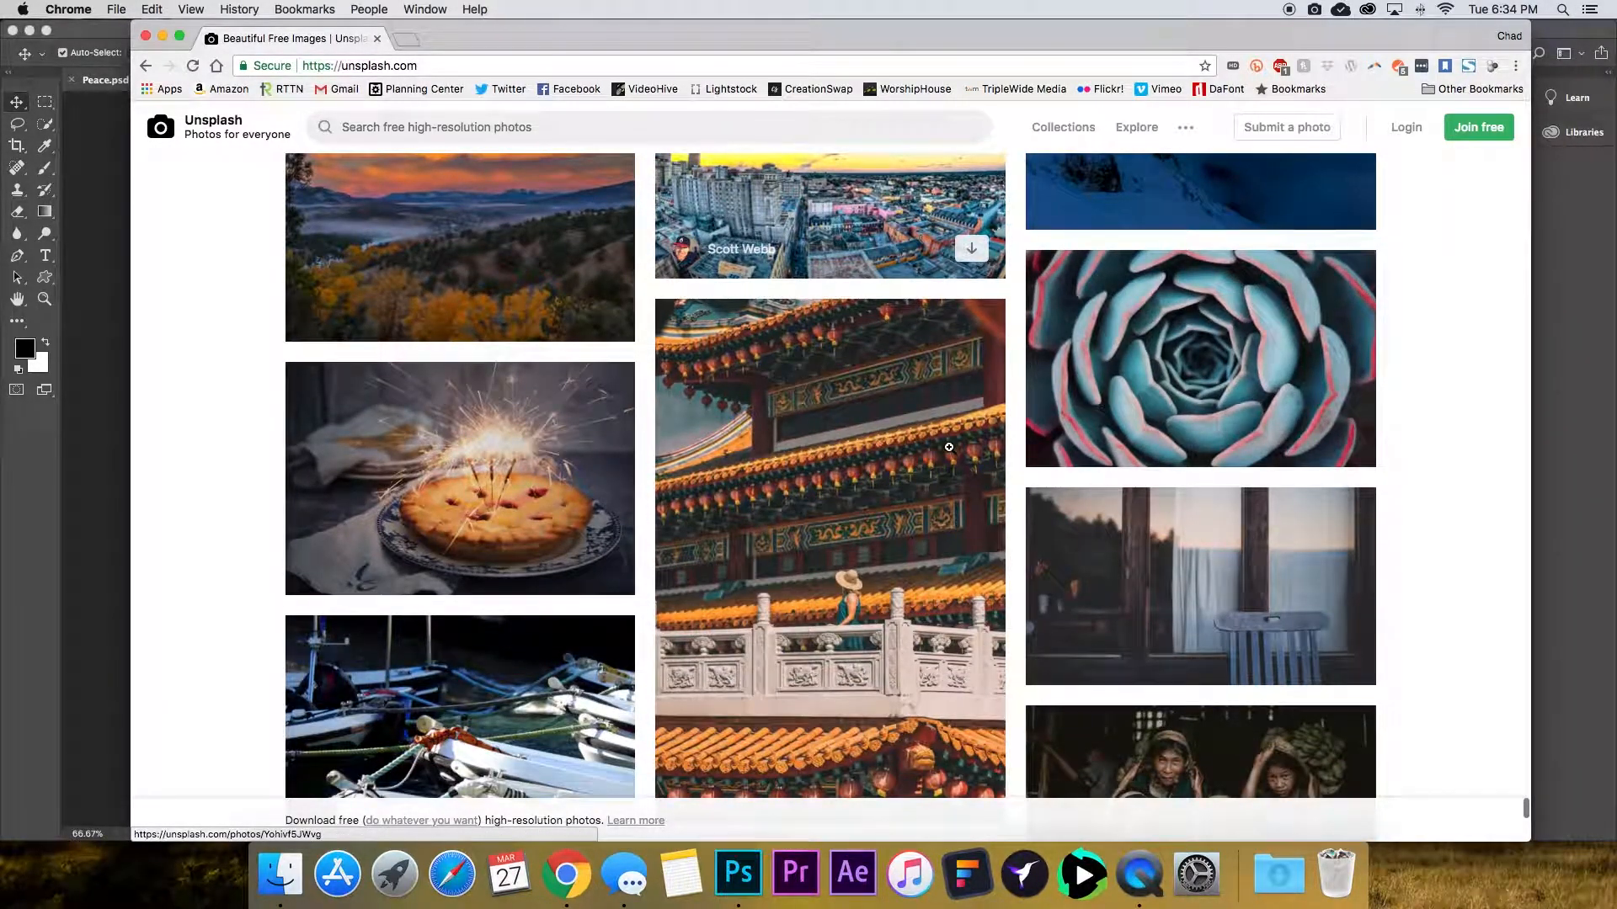
pyautogui.scroll(-3, 947, 449)
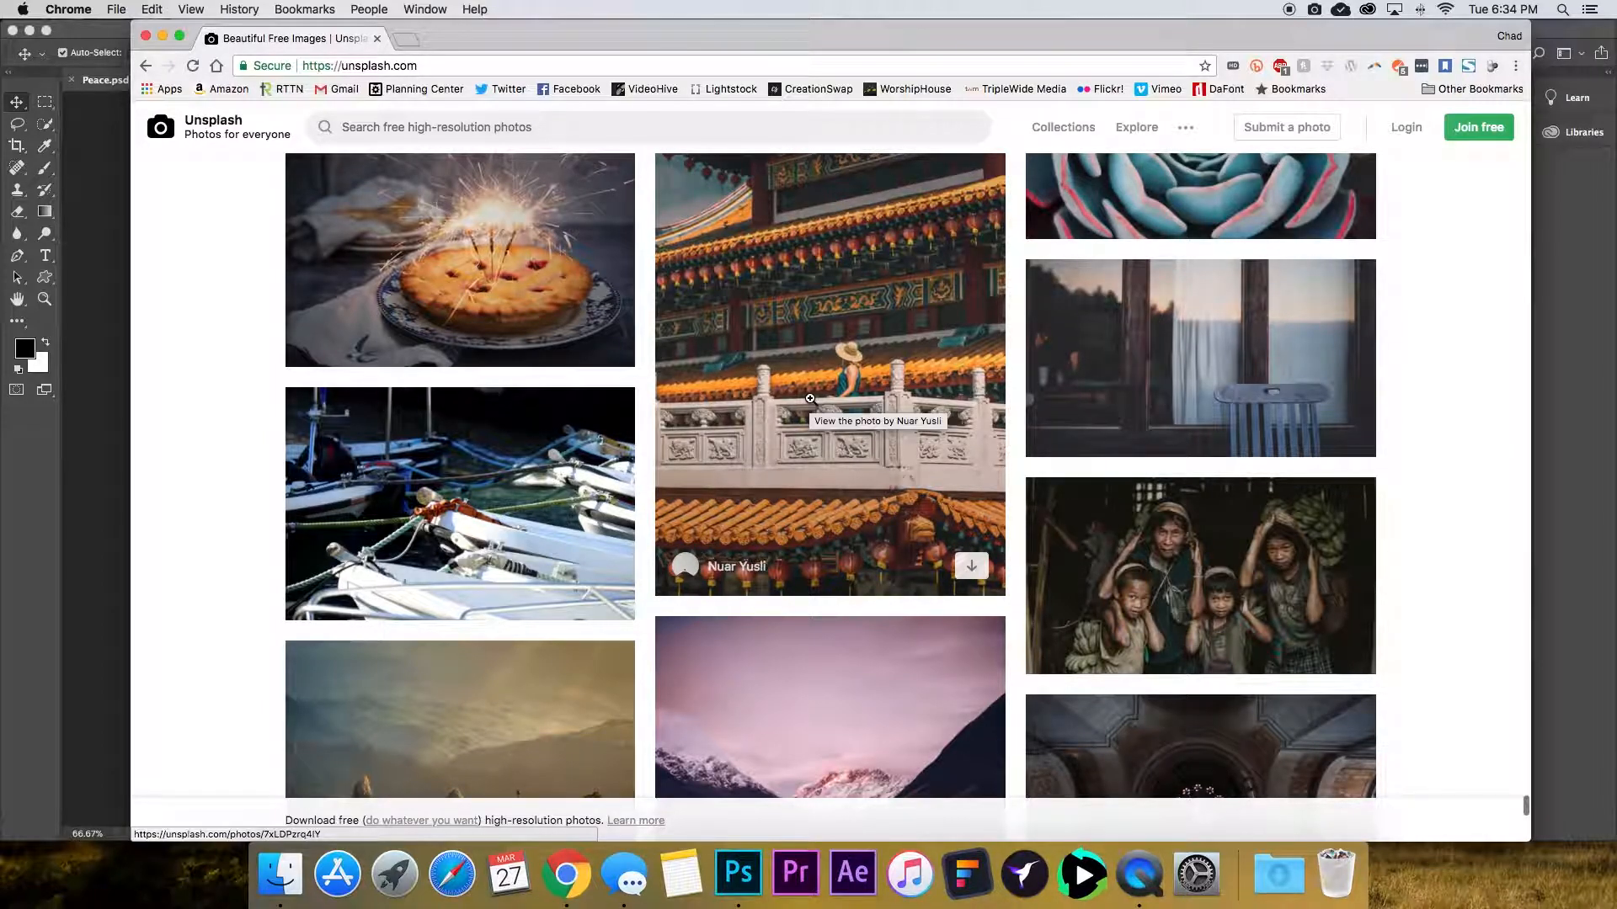
pyautogui.scroll(-3, 855, 451)
pyautogui.scroll(-5, 1263, 497)
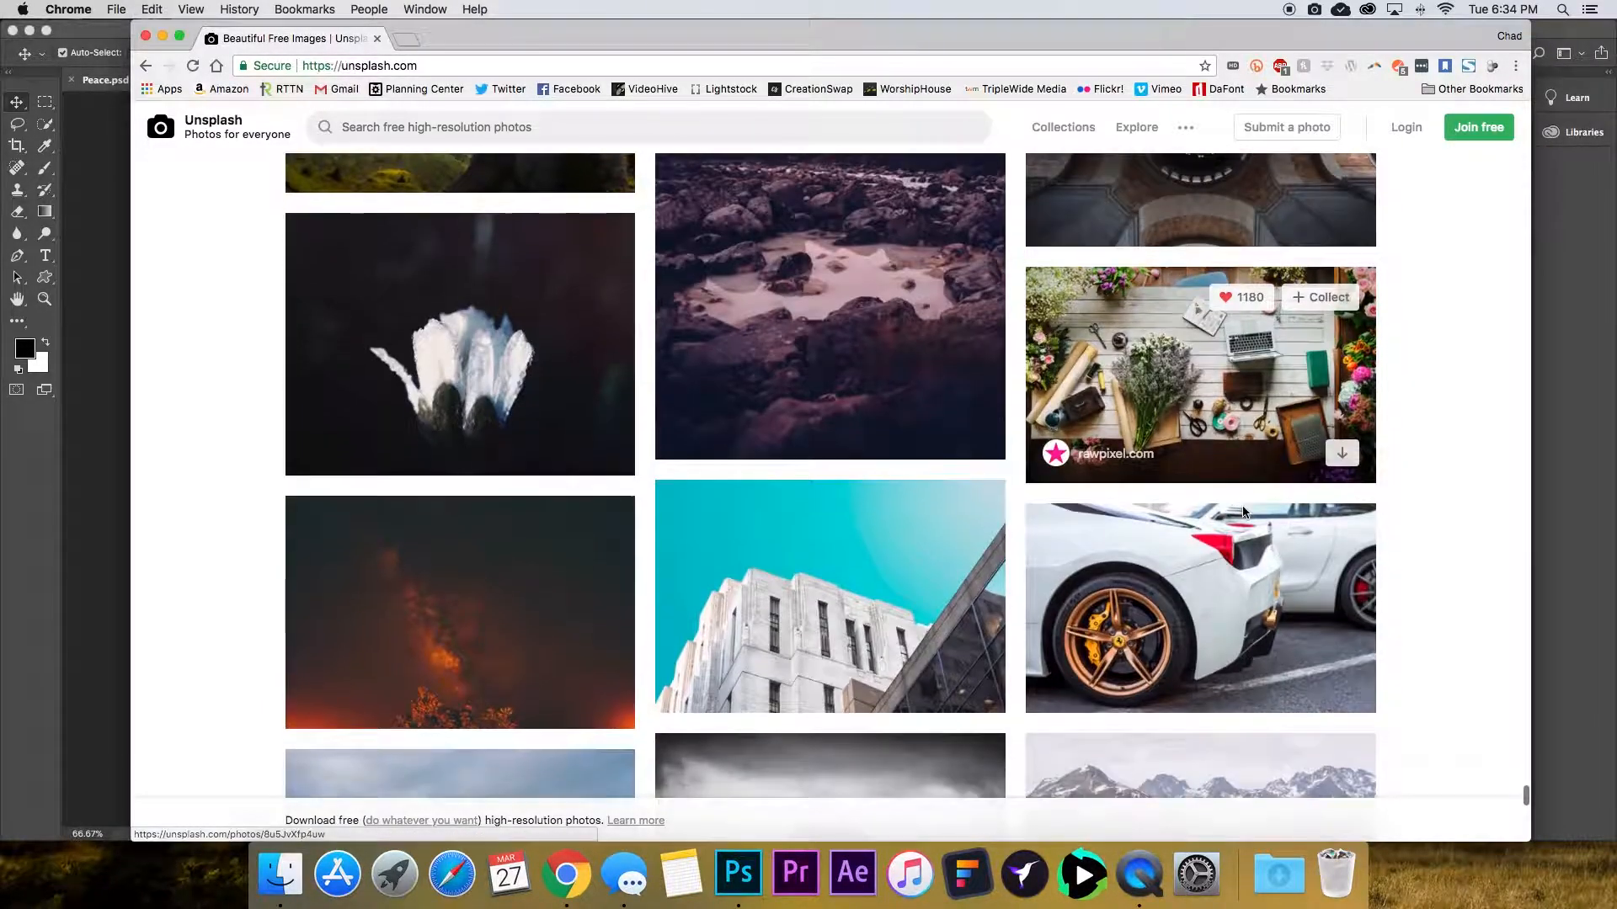
pyautogui.scroll(-6, 1237, 502)
# Open the dark leaves-and-red-berries photo and download it to the Desktop as a JPEG.
pyautogui.click(1356, 441)
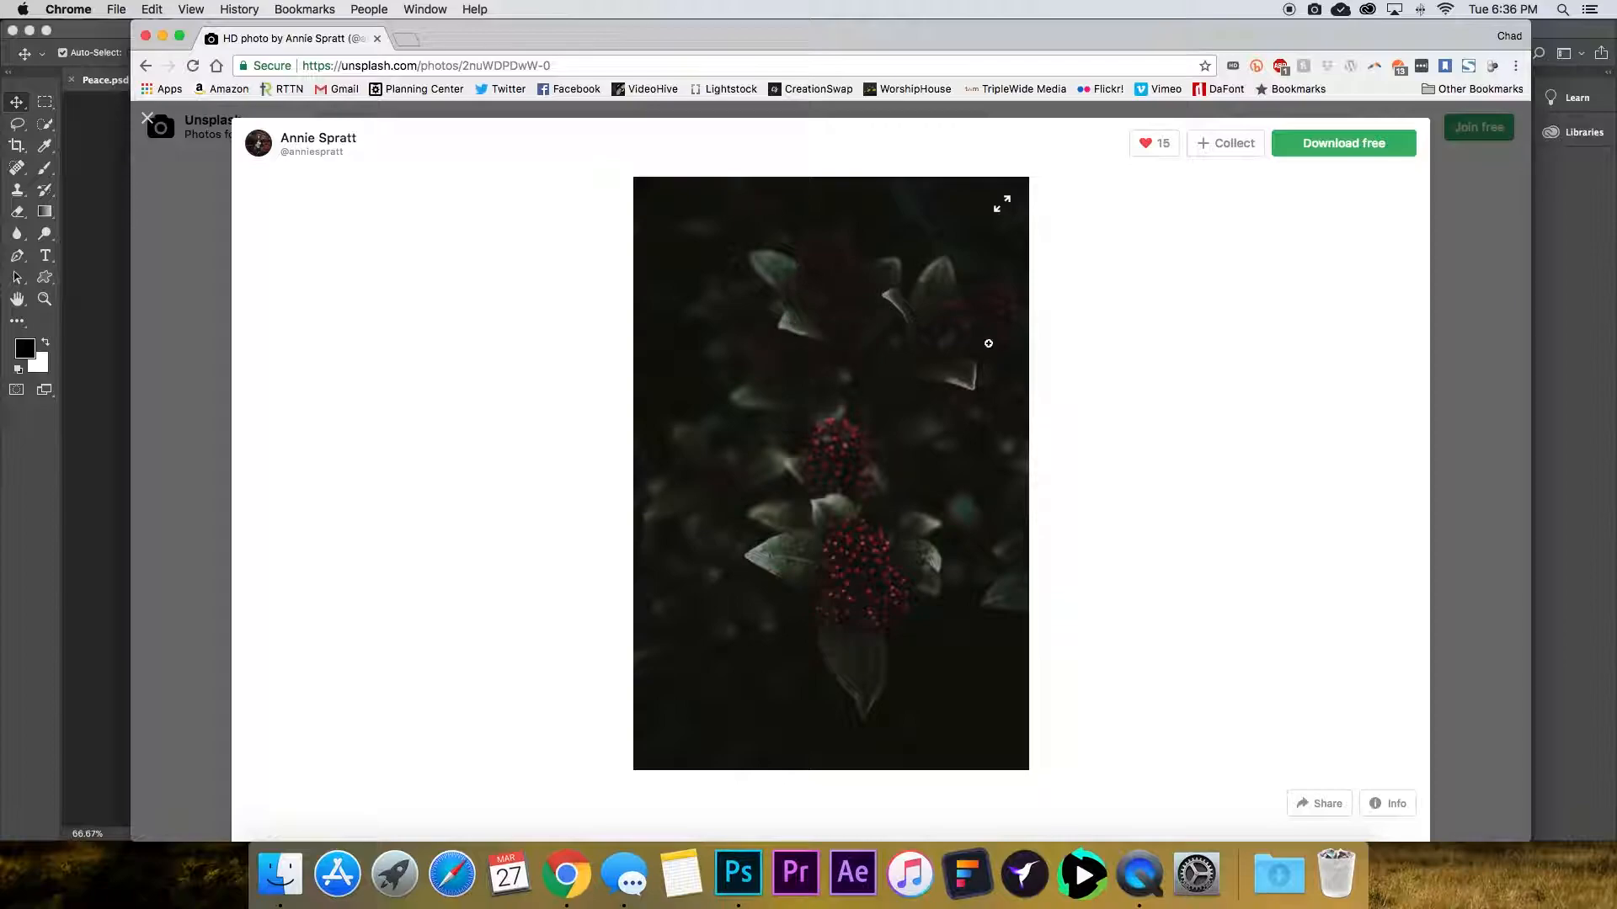
pyautogui.click(1329, 145)
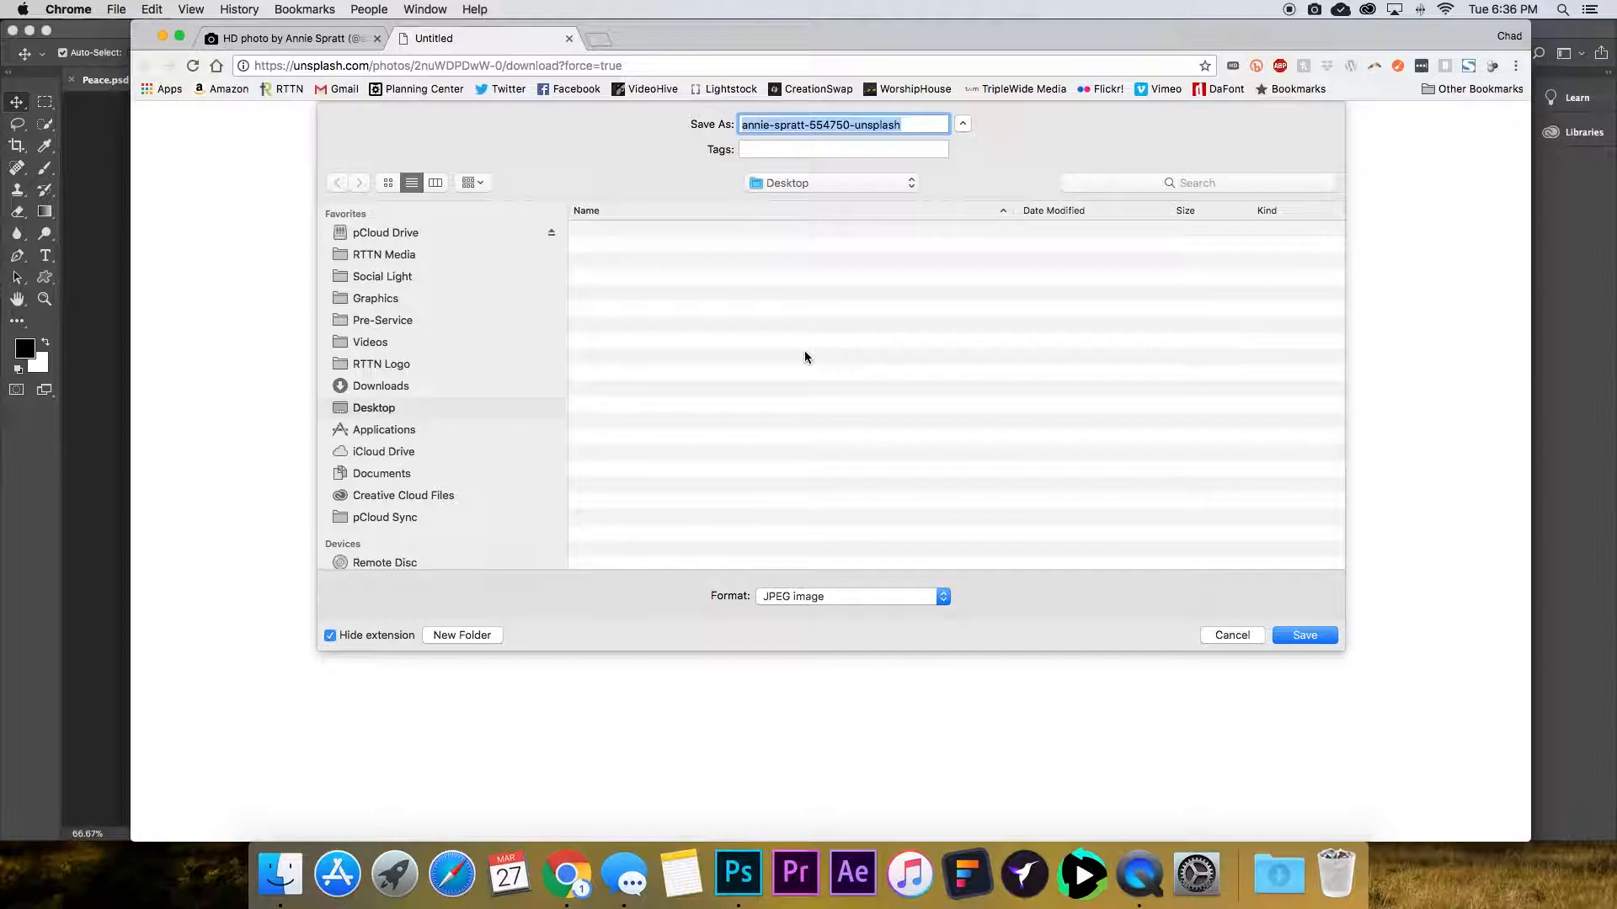
pyautogui.click(1305, 637)
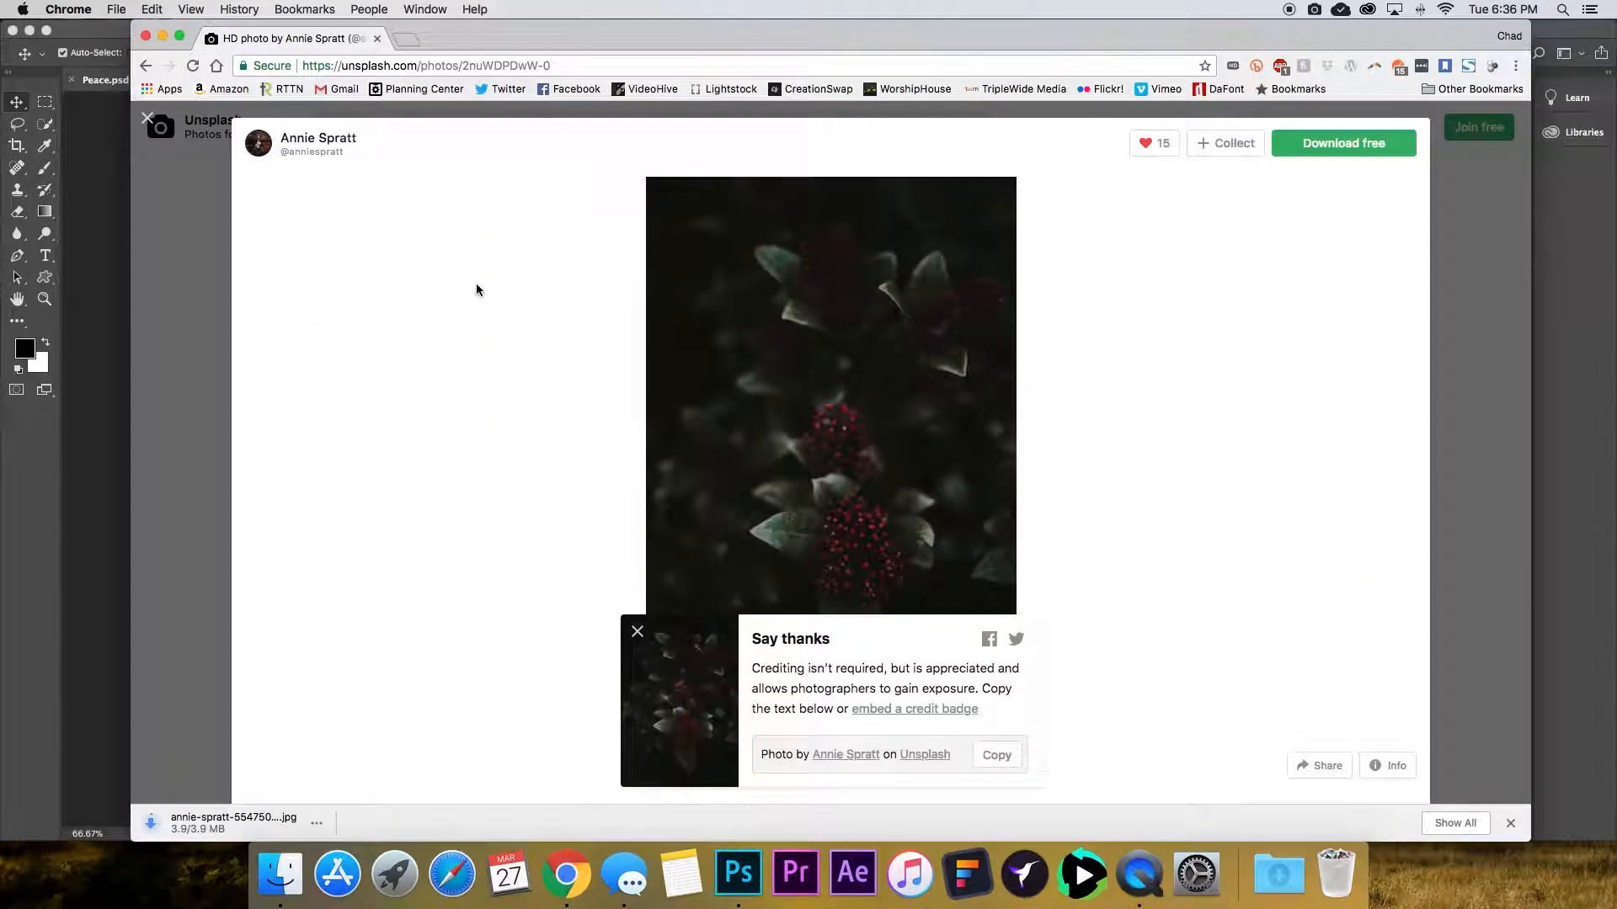
# Switch to Photoshop and create a new document 1200 by 1200 pixels at 72 pixels/inch.
pyautogui.click(112, 328)
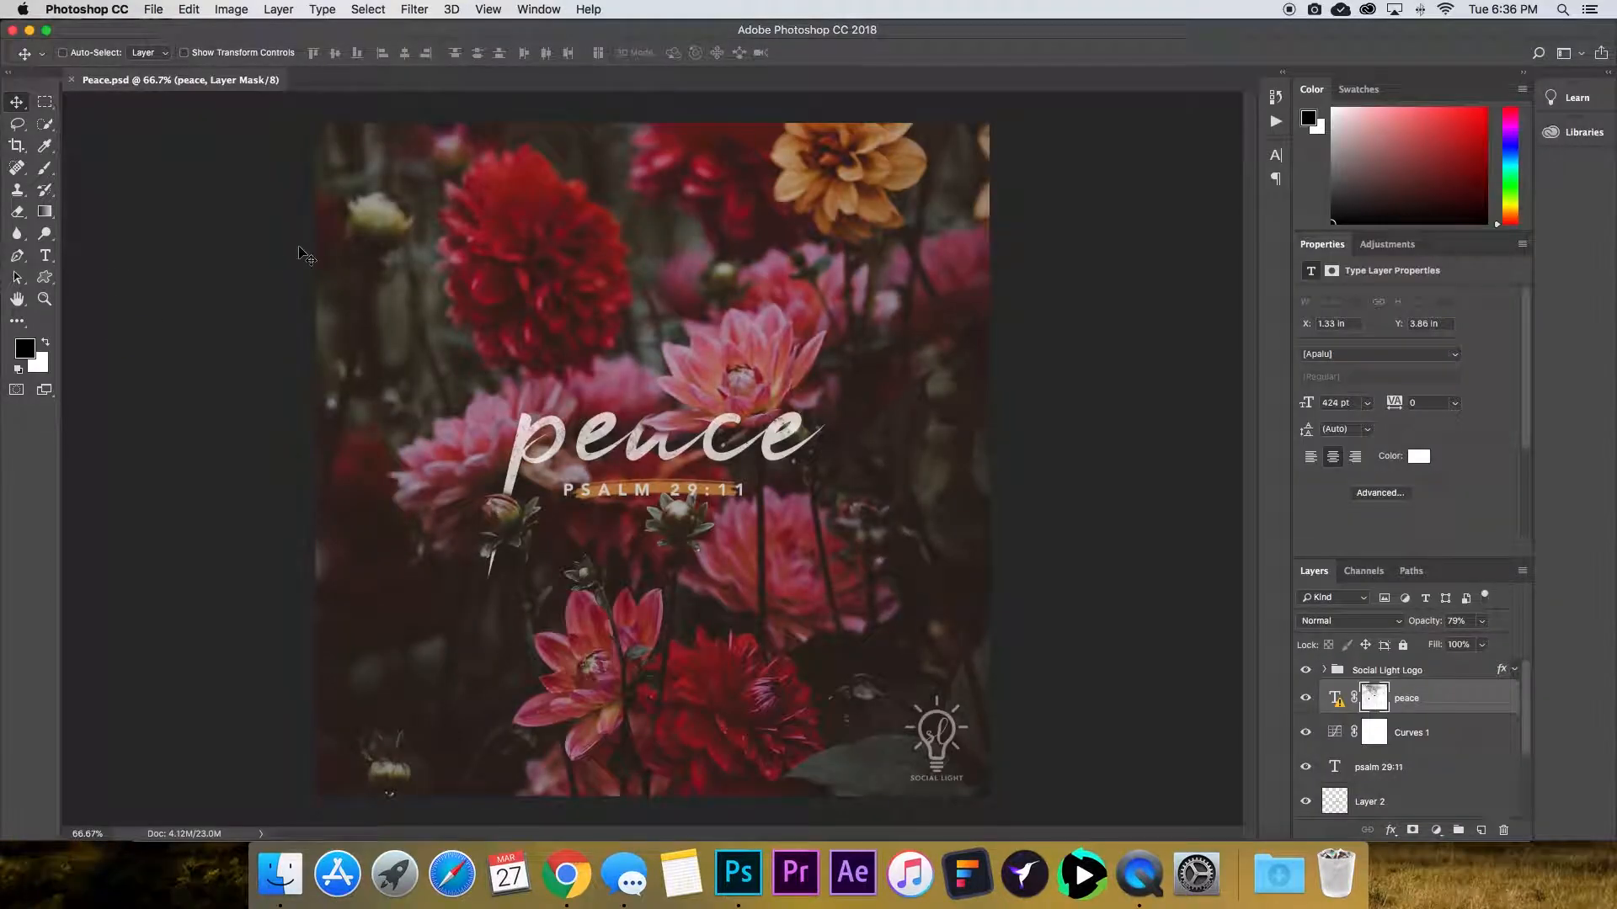
pyautogui.click(157, 11)
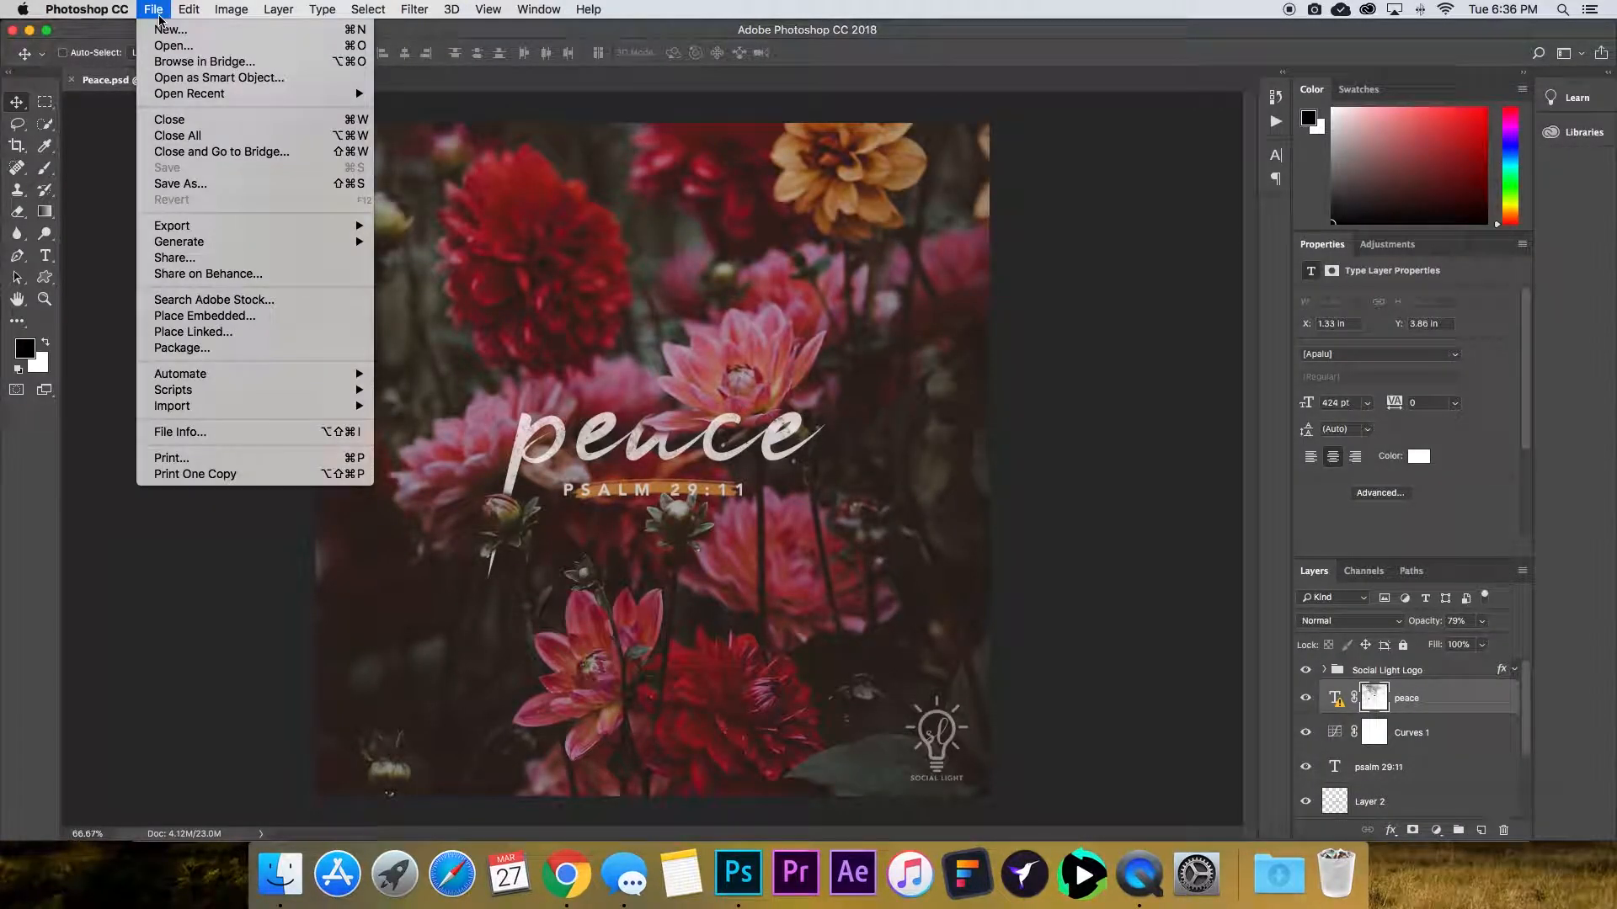
pyautogui.click(157, 11)
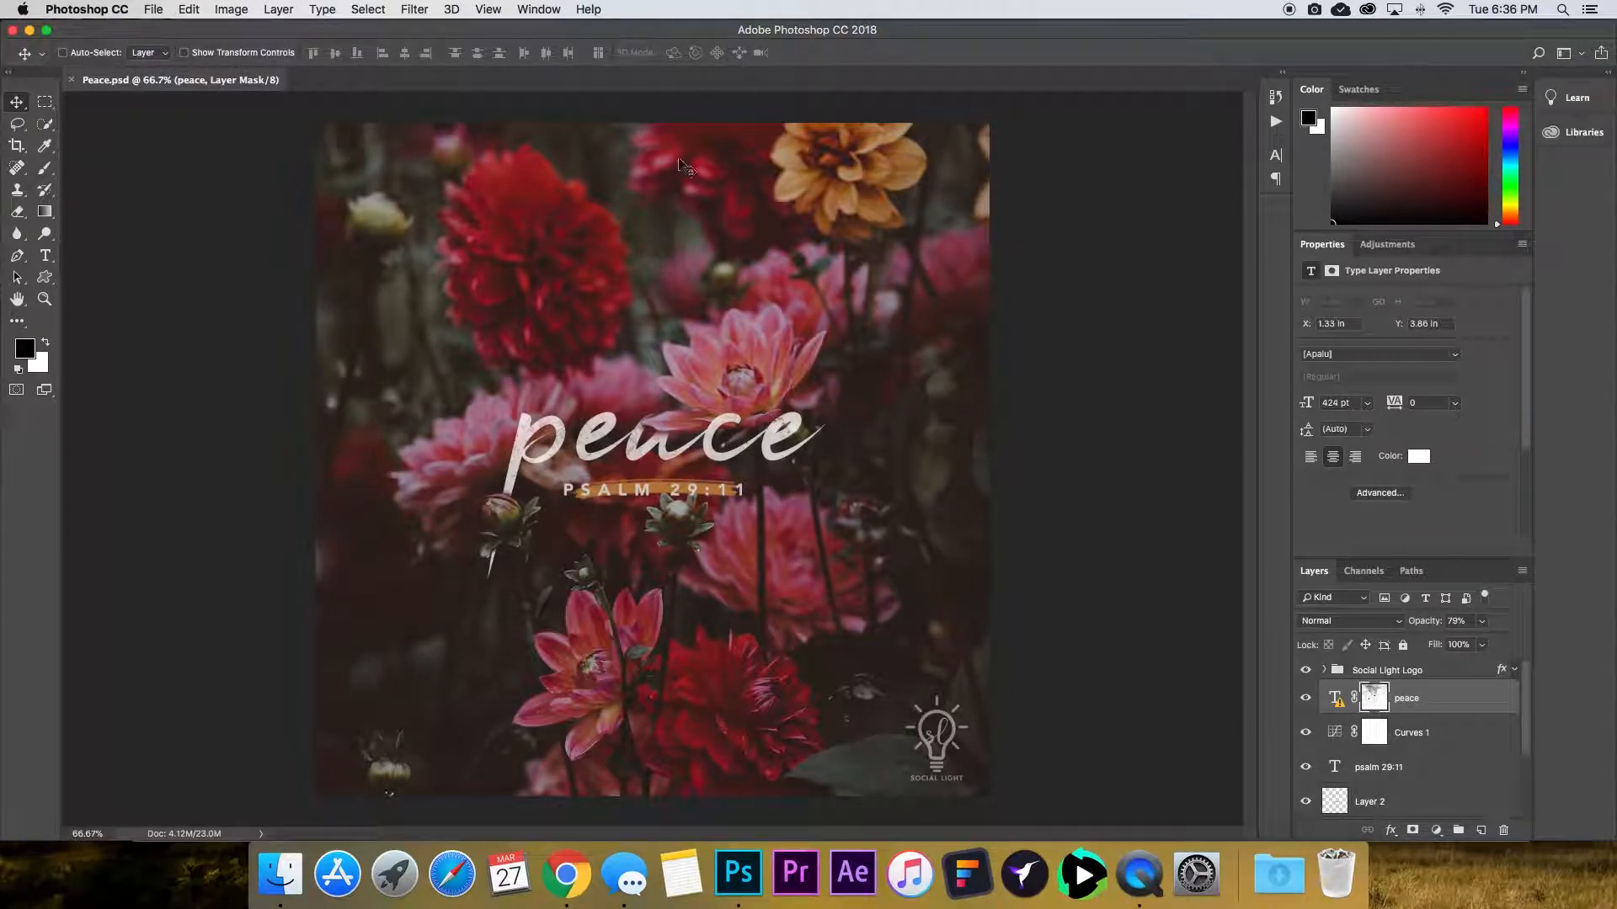
pyautogui.click(155, 11)
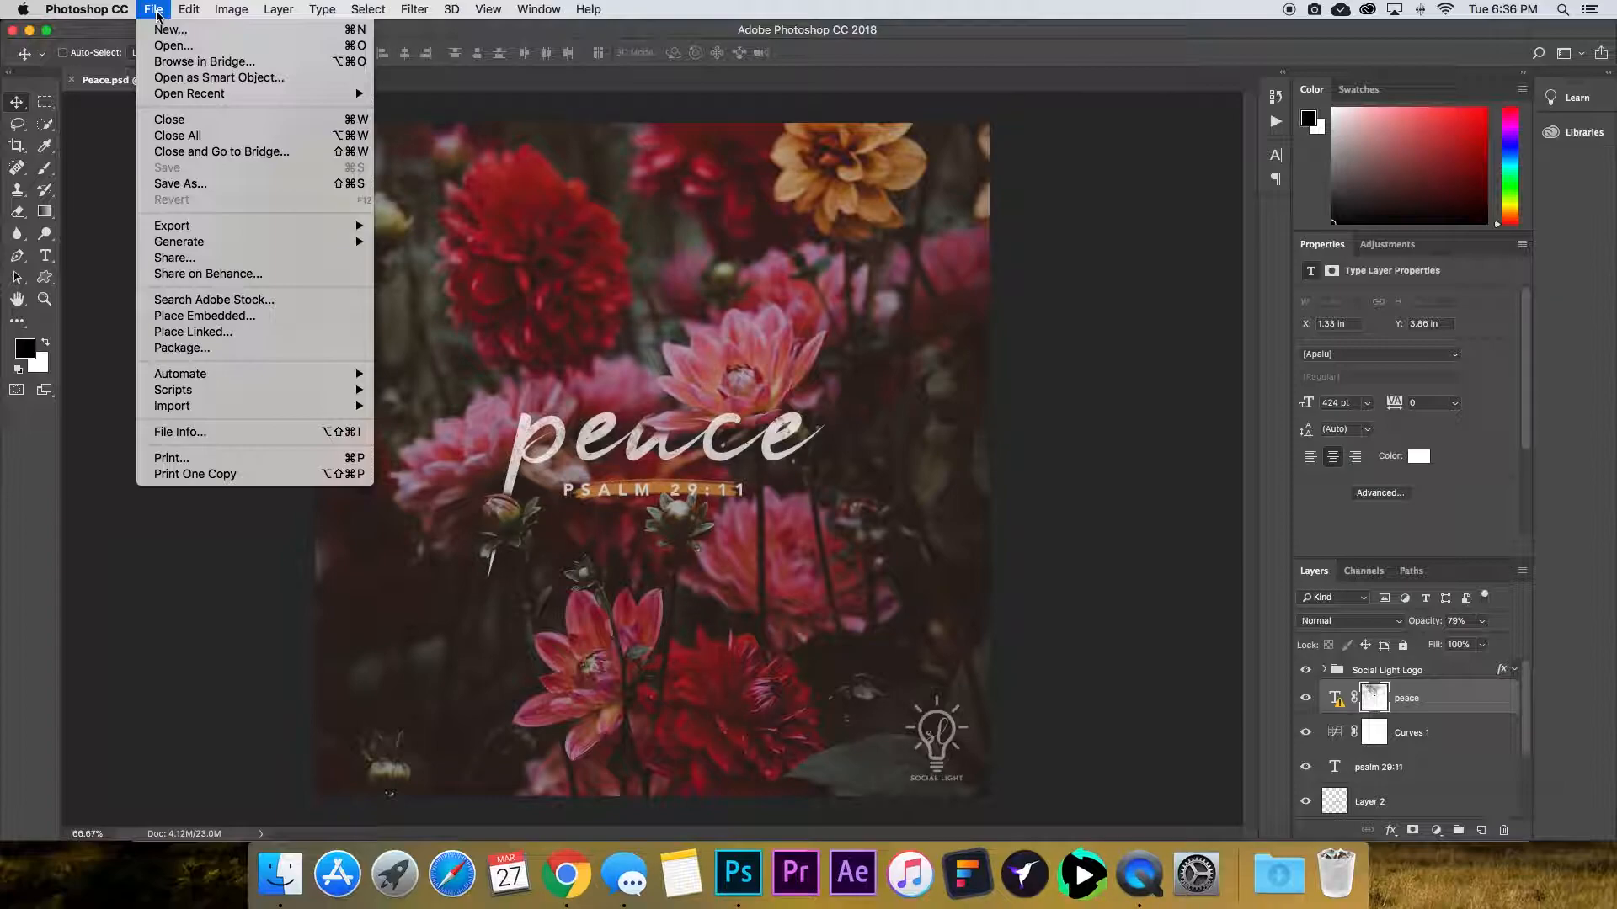
pyautogui.click(157, 11)
pyautogui.click(156, 12)
pyautogui.click(158, 31)
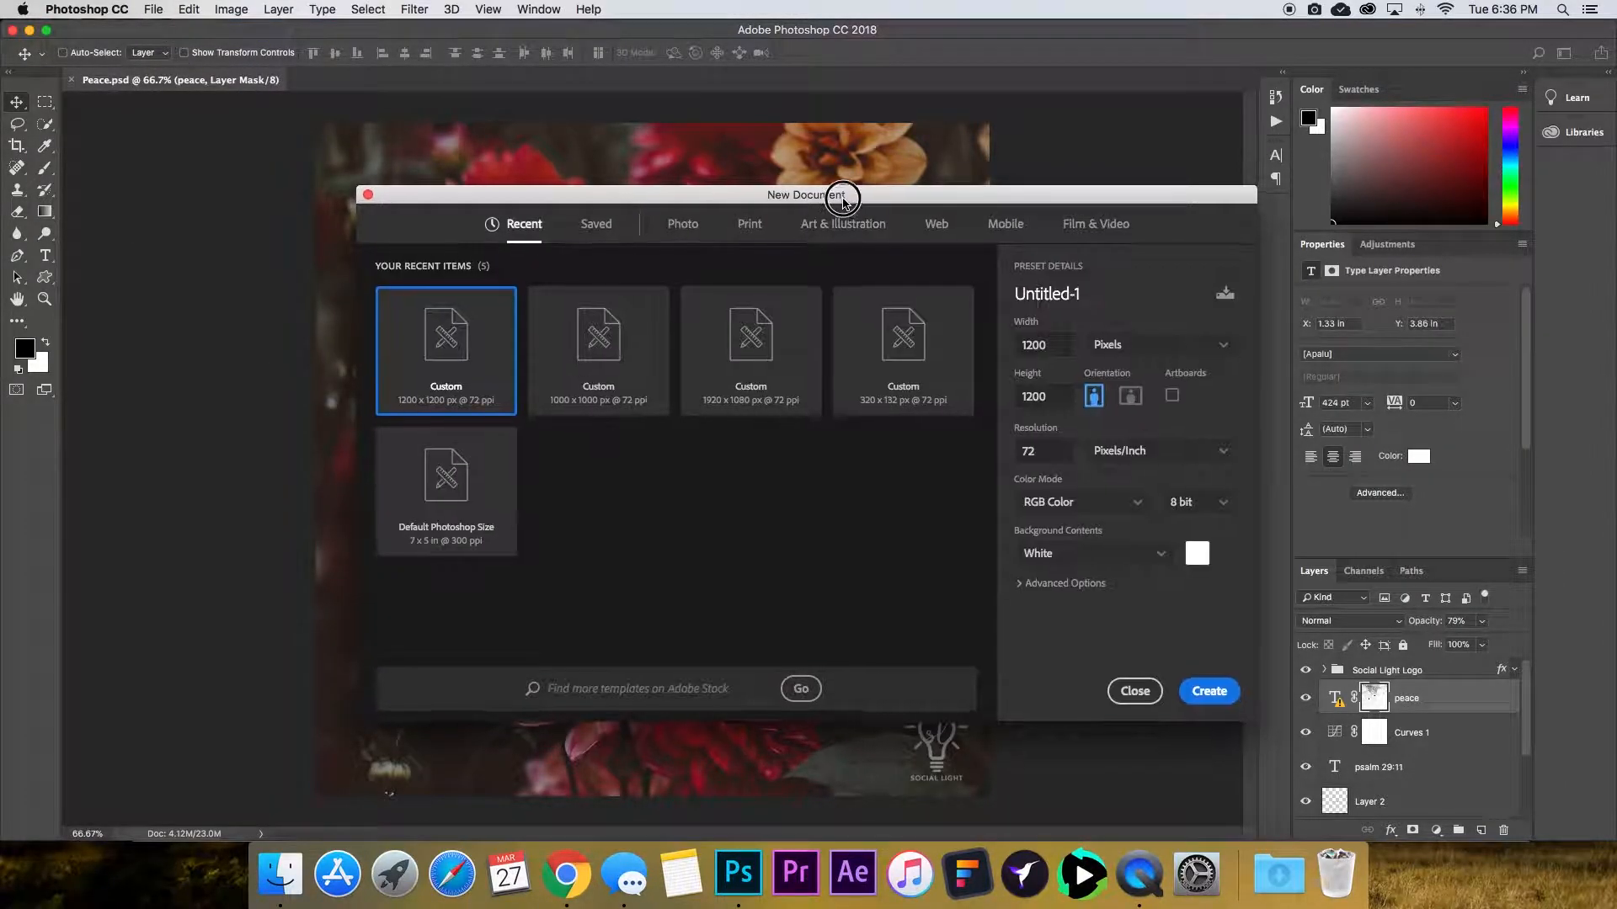
pyautogui.moveTo(841, 189); pyautogui.dragTo(801, 160)
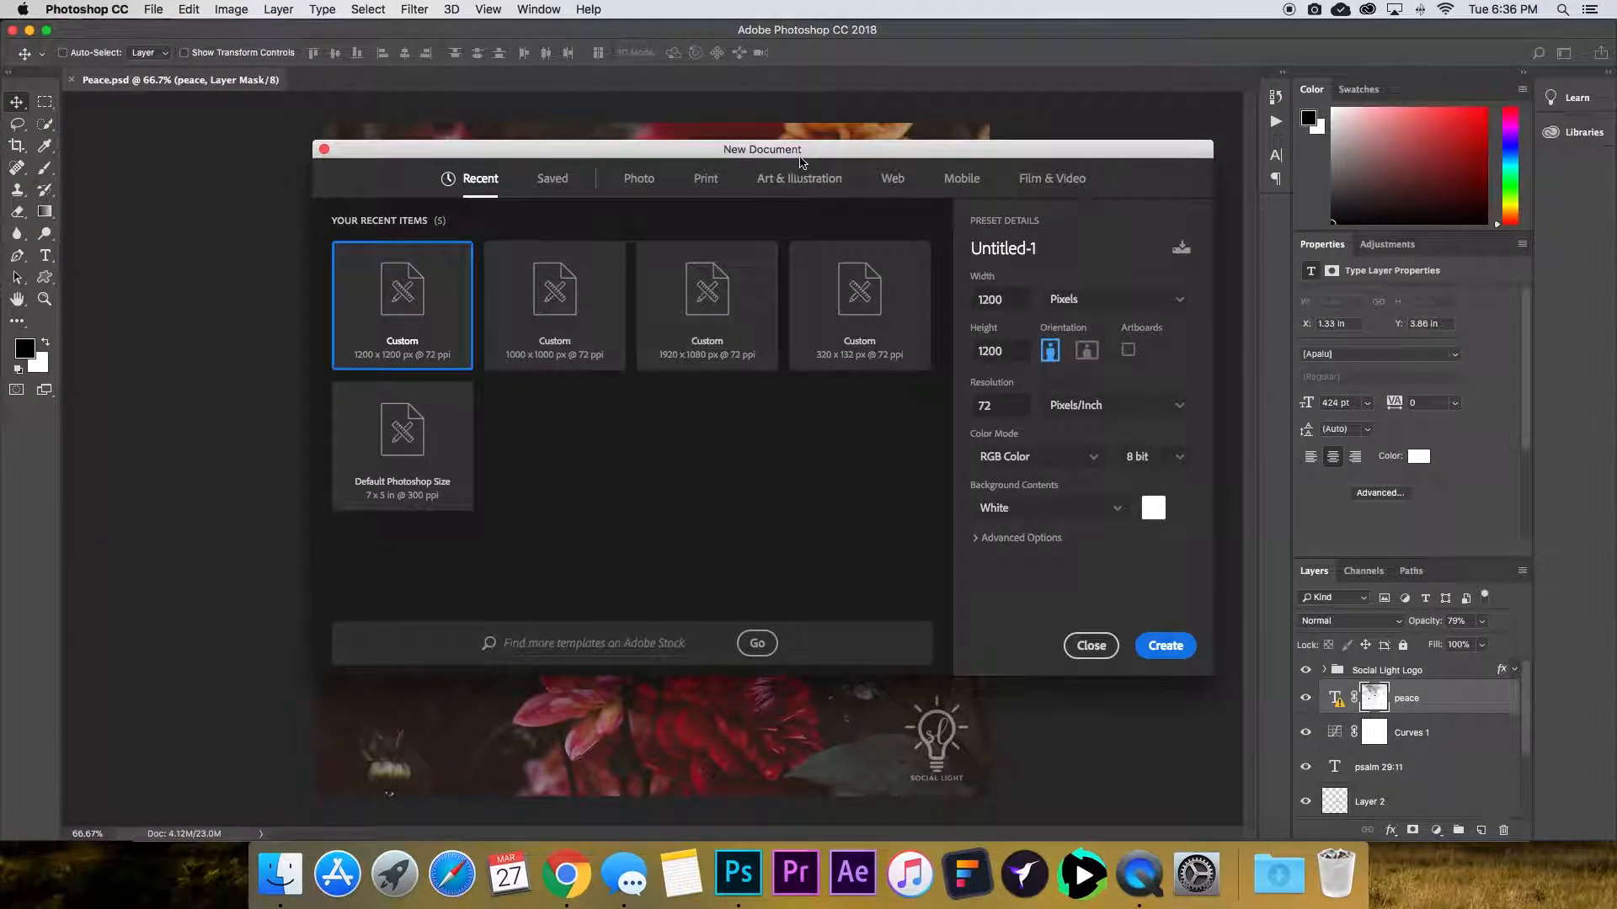
pyautogui.doubleClick(1002, 300)
pyautogui.write('1200')
pyautogui.press('Tab')
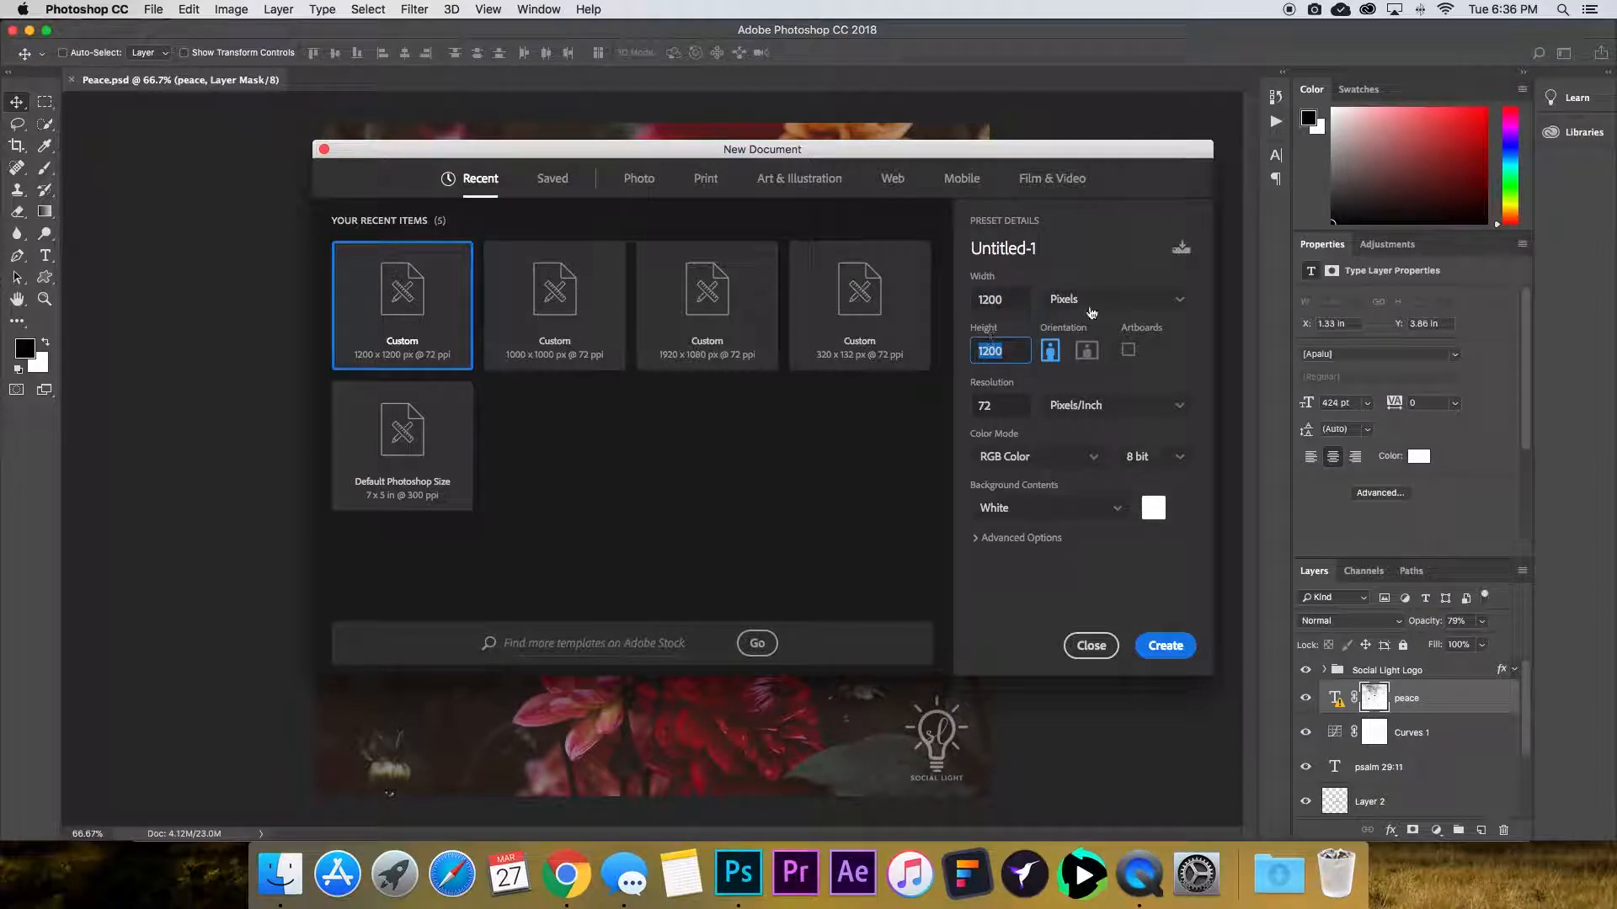
pyautogui.doubleClick(1006, 407)
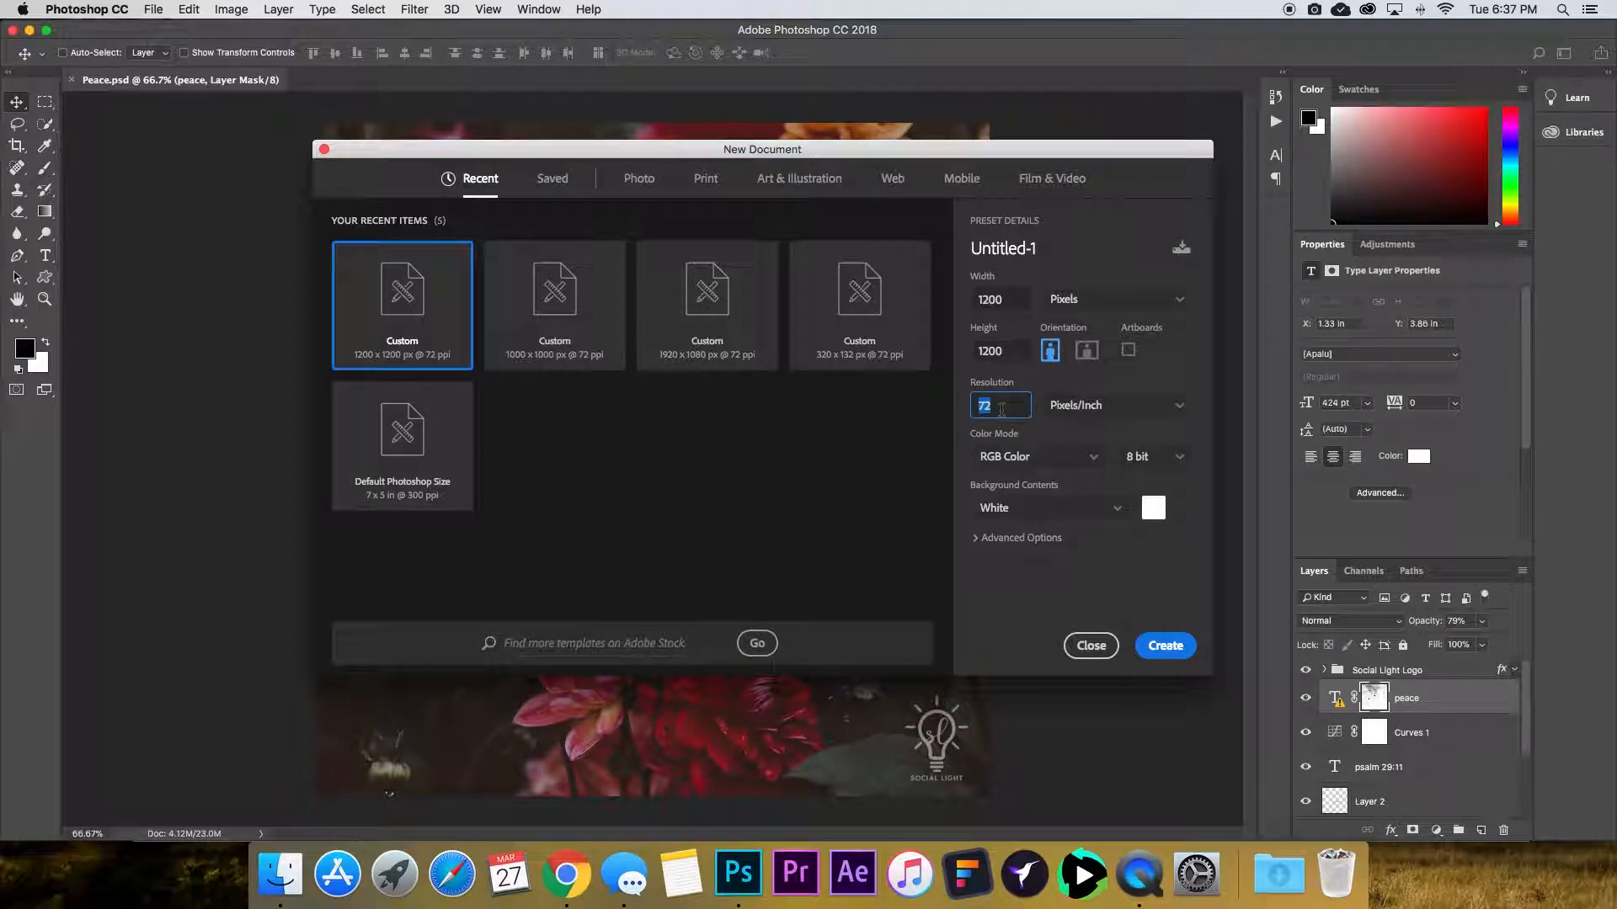
pyautogui.click(1166, 645)
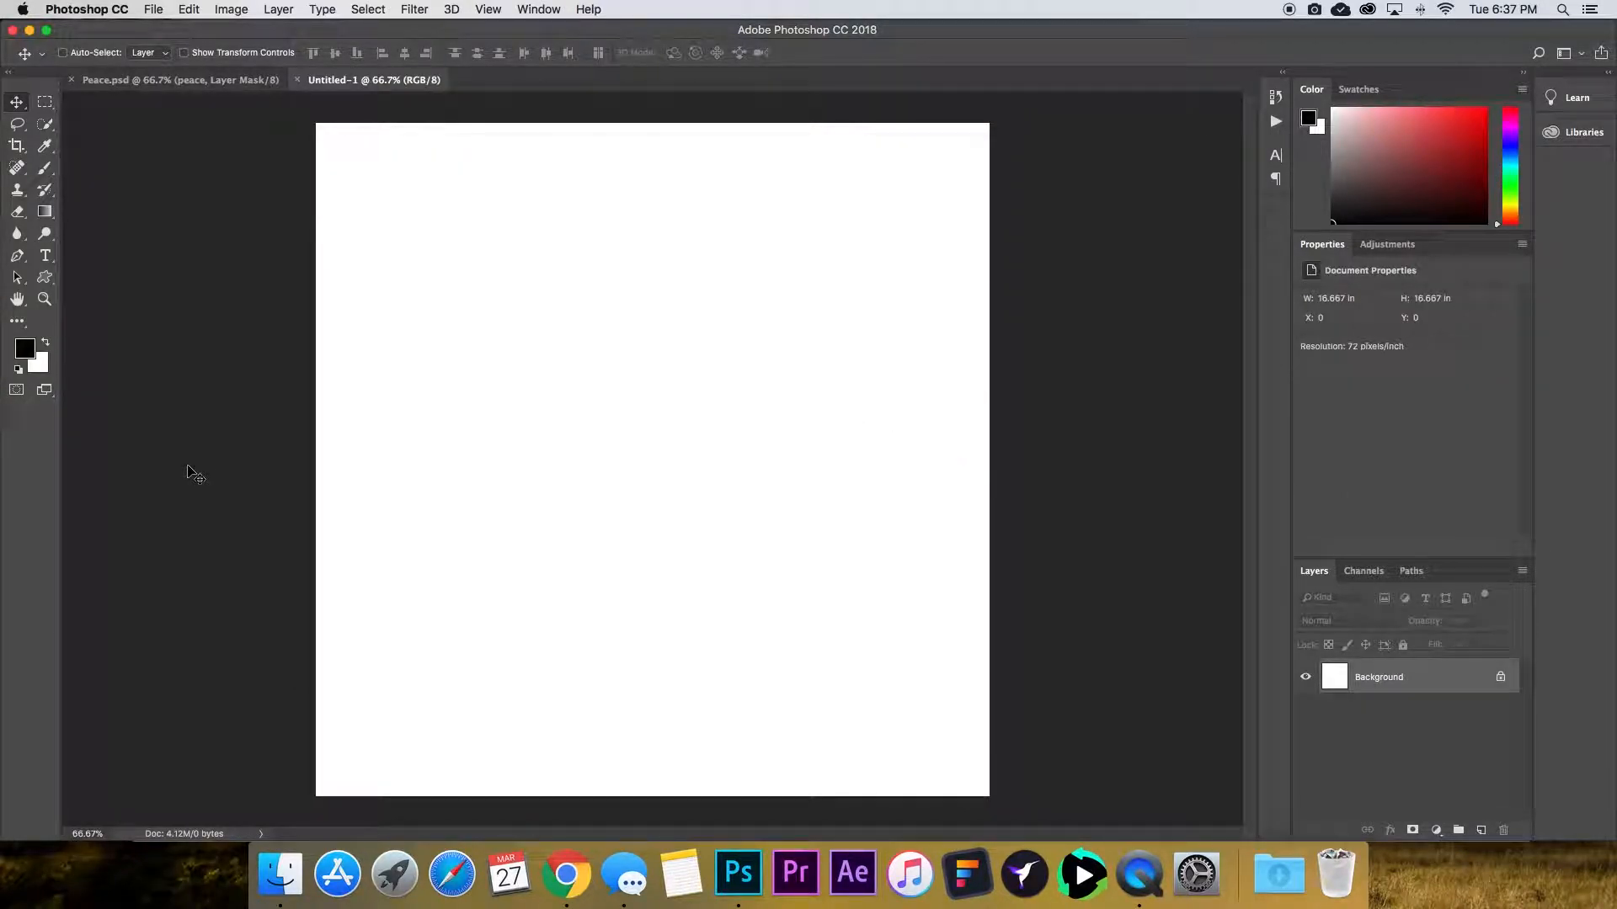
# Open the downloaded annie-spratt photo from the Desktop.
pyautogui.click(153, 10)
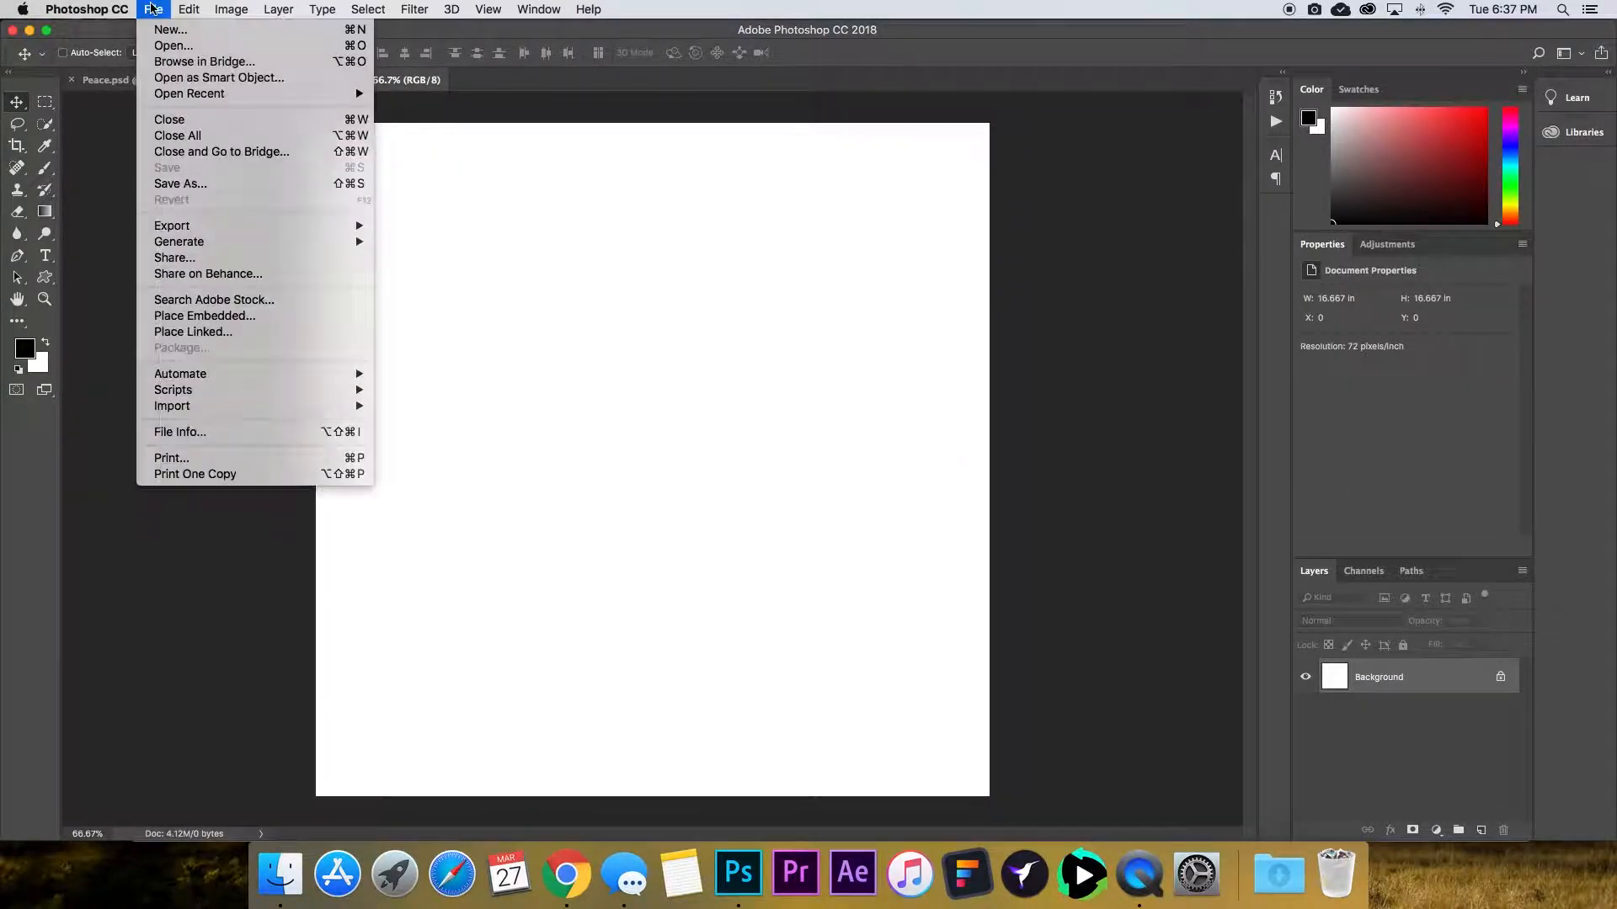
pyautogui.click(162, 47)
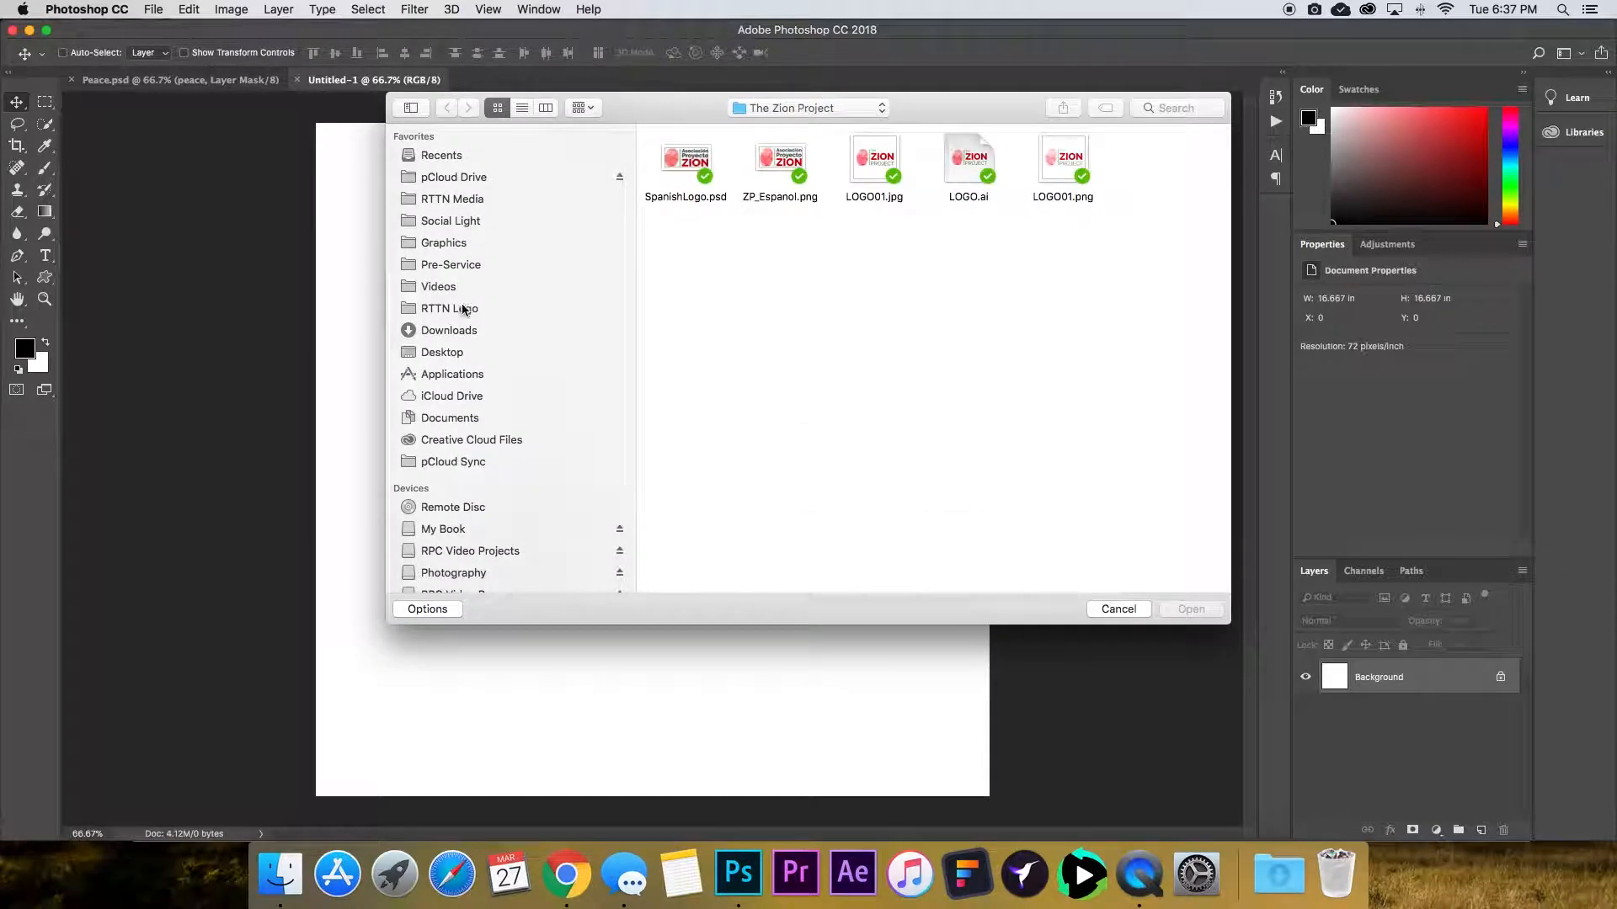
pyautogui.click(468, 351)
pyautogui.click(696, 179)
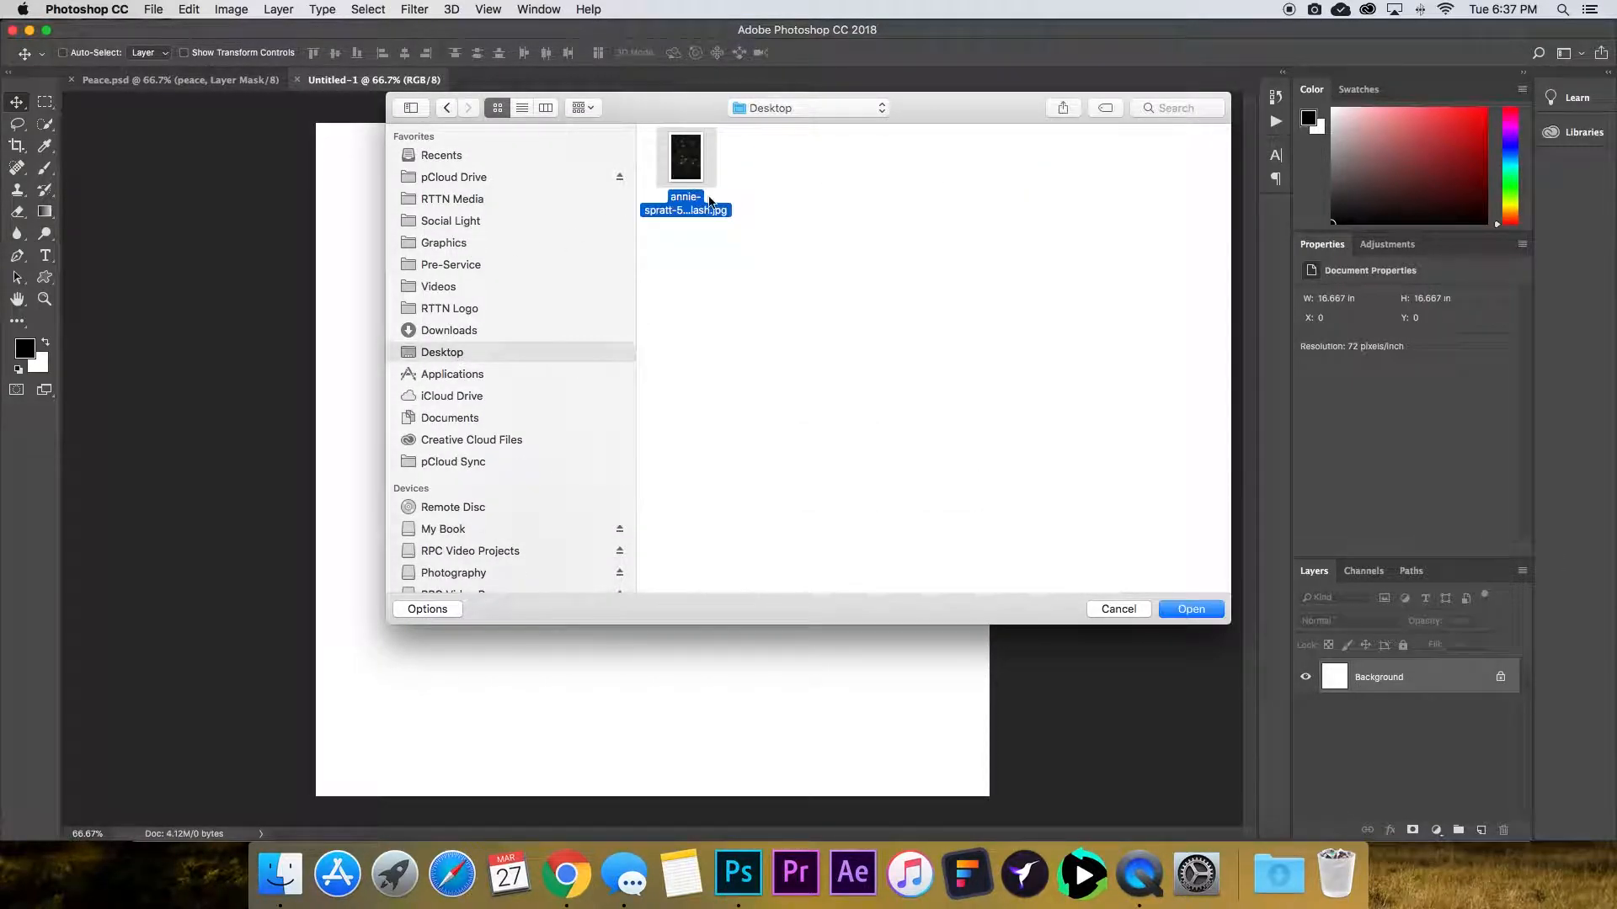
pyautogui.click(1204, 615)
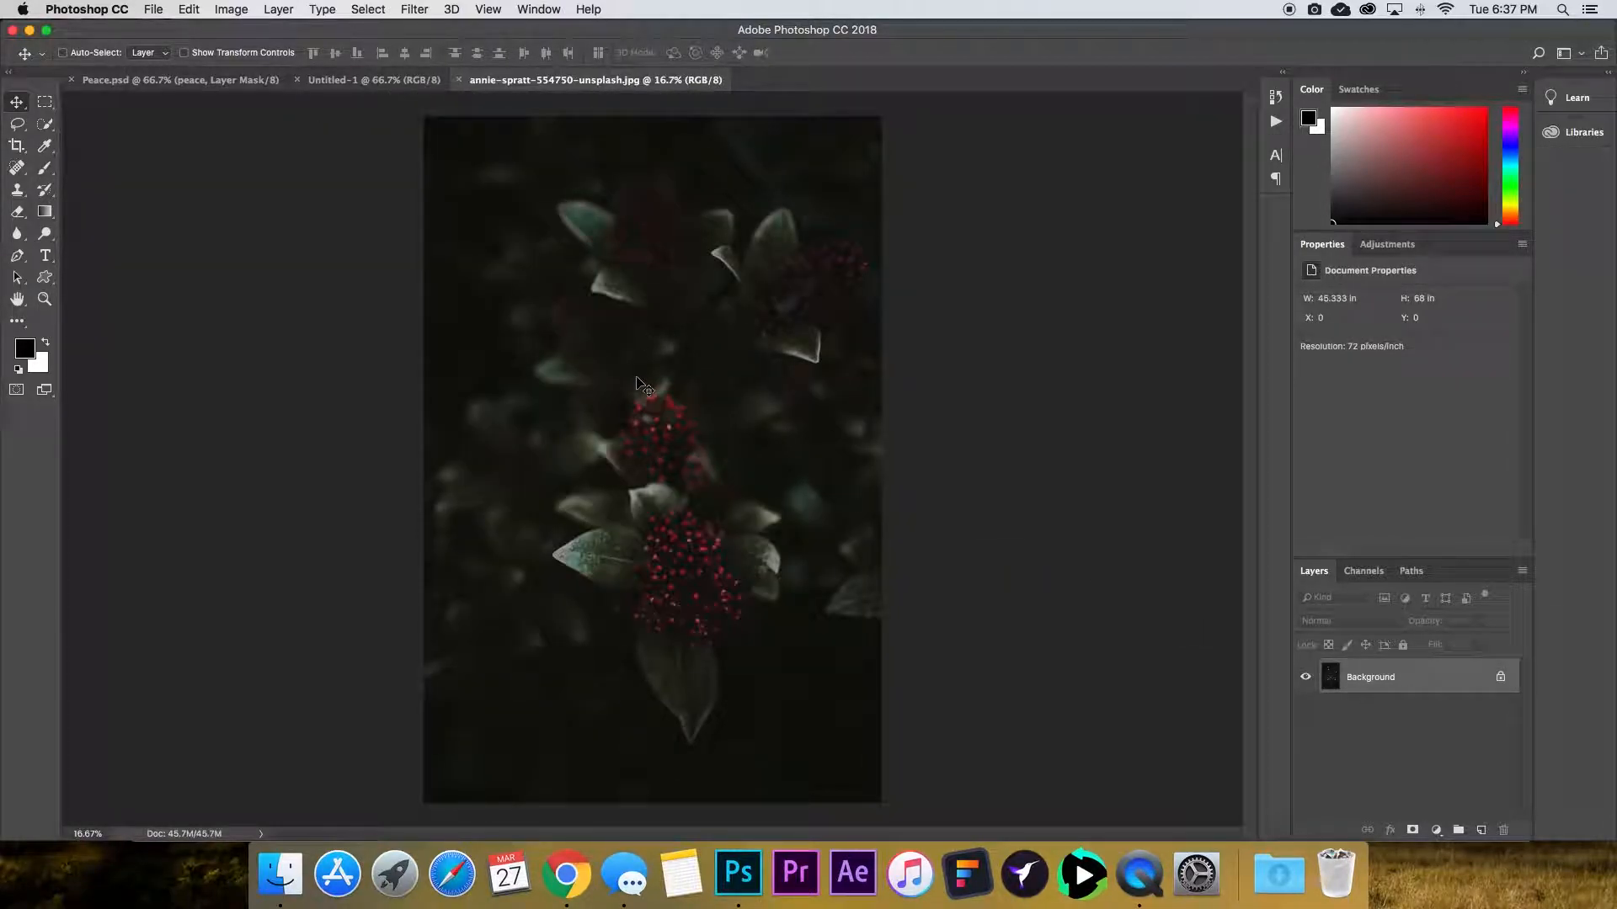
# Copy the whole photo and paste it as a new layer into the square Untitled-1 document.
pyautogui.click(352, 84)
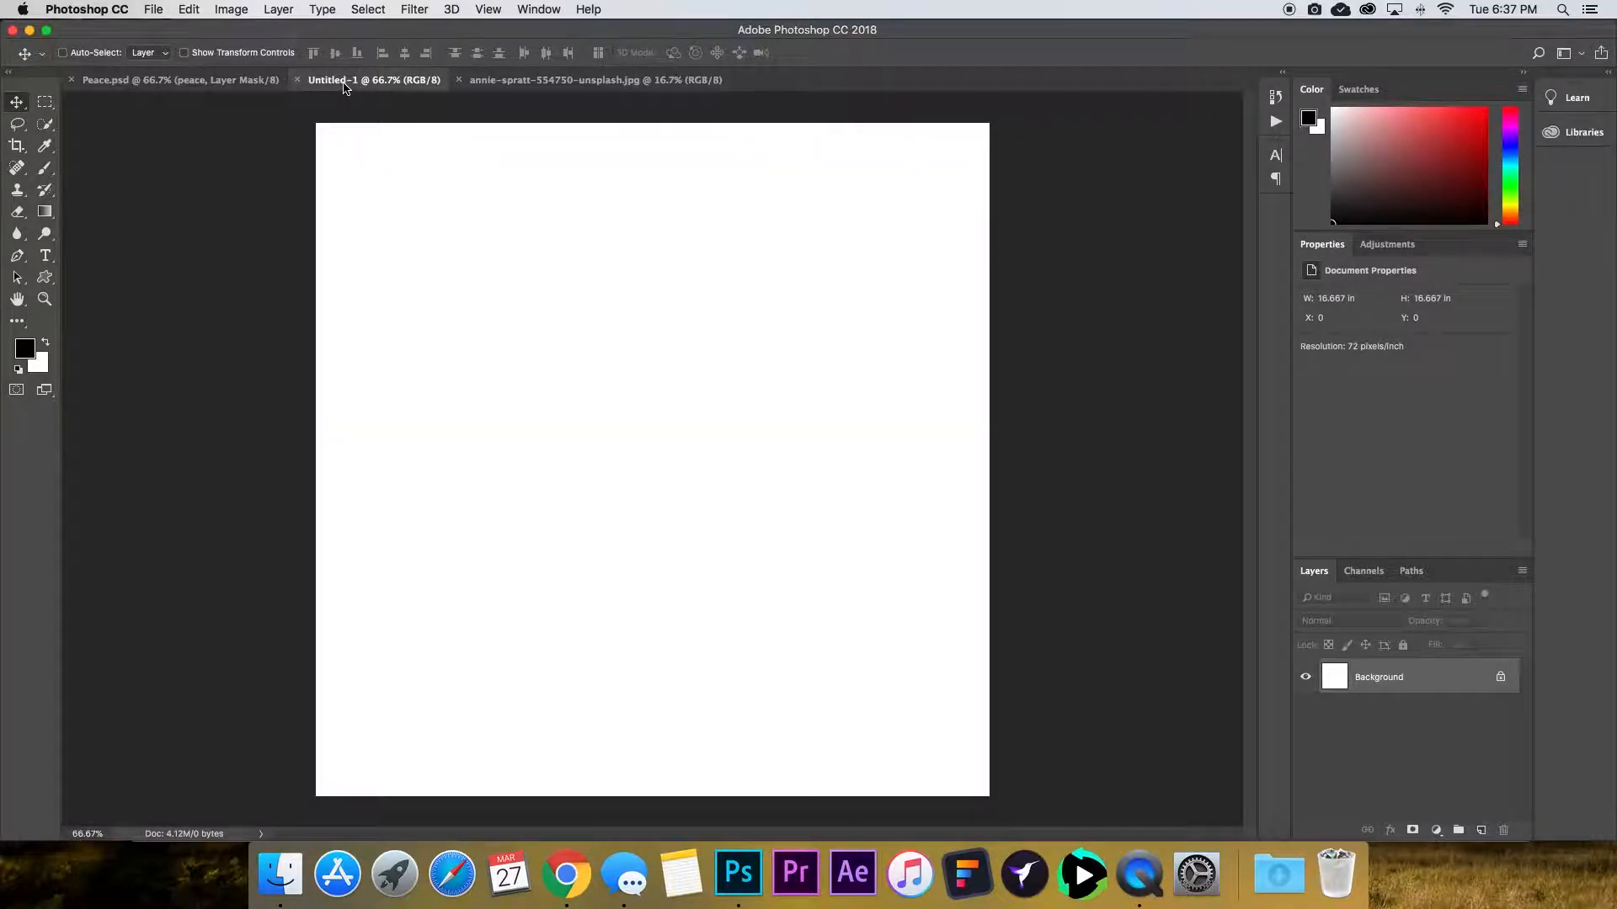
pyautogui.click(549, 82)
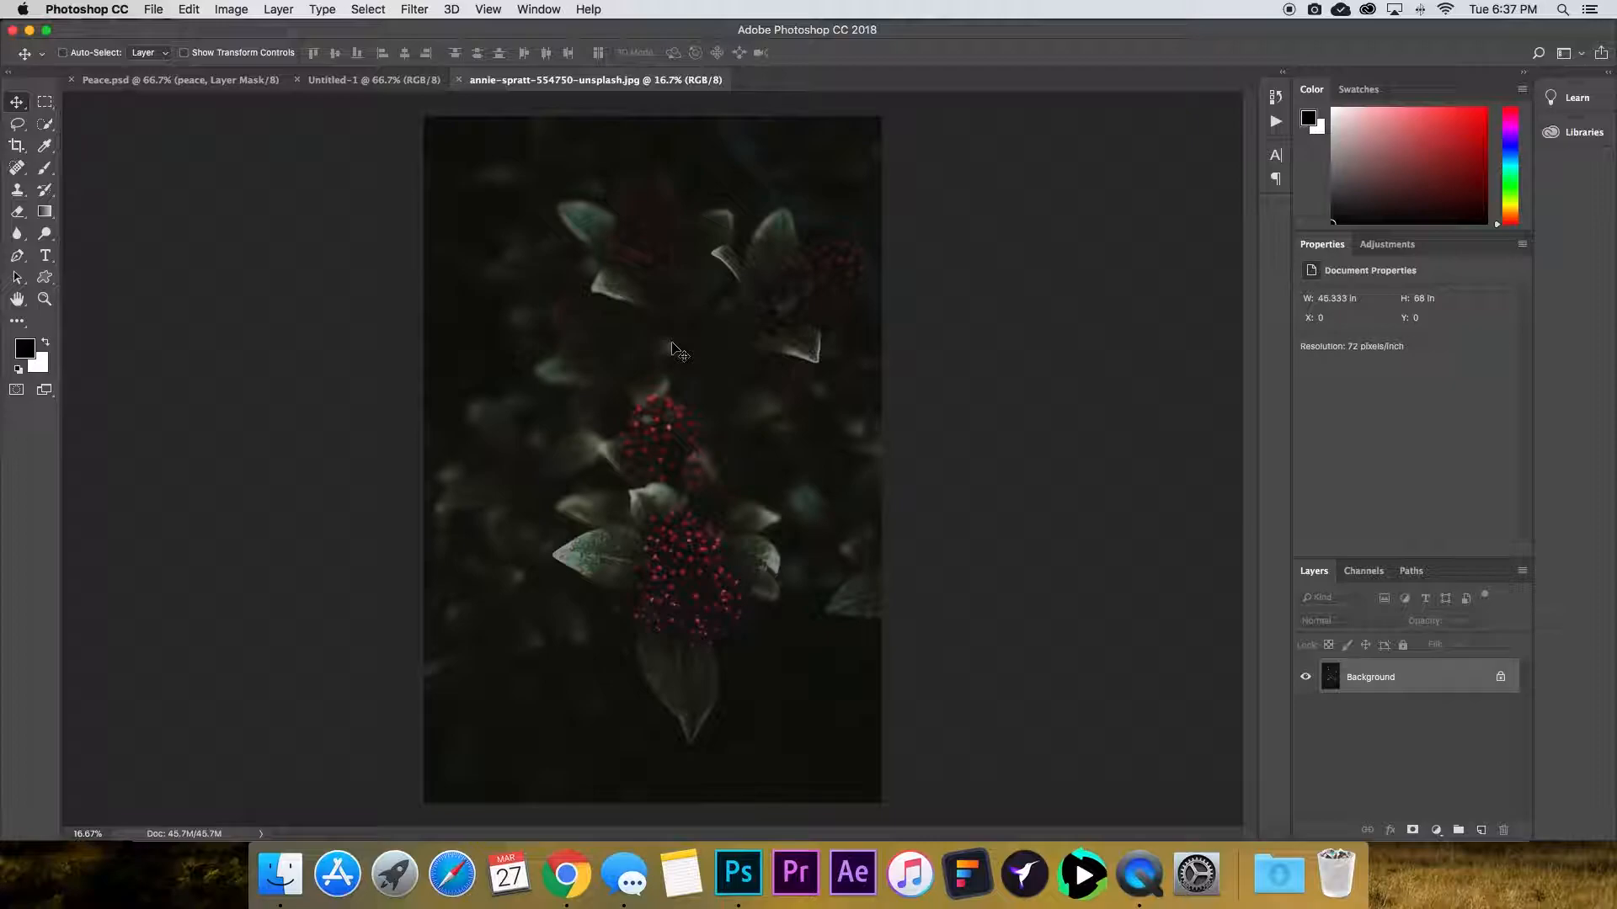
pyautogui.press('super+a')
pyautogui.click(371, 80)
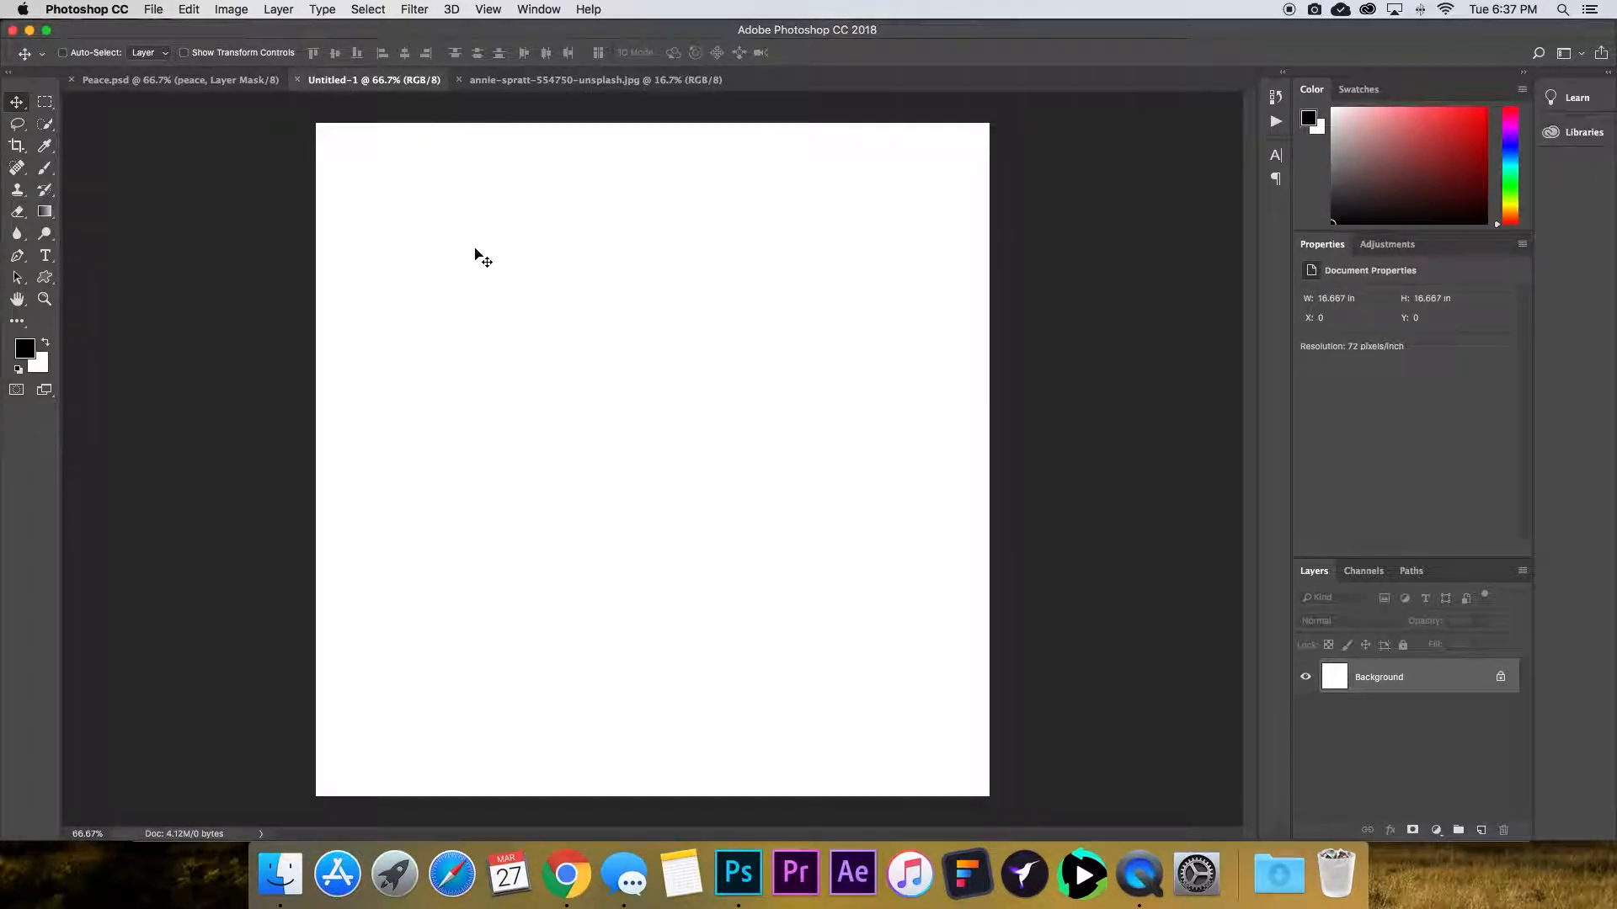
pyautogui.press('super+v')
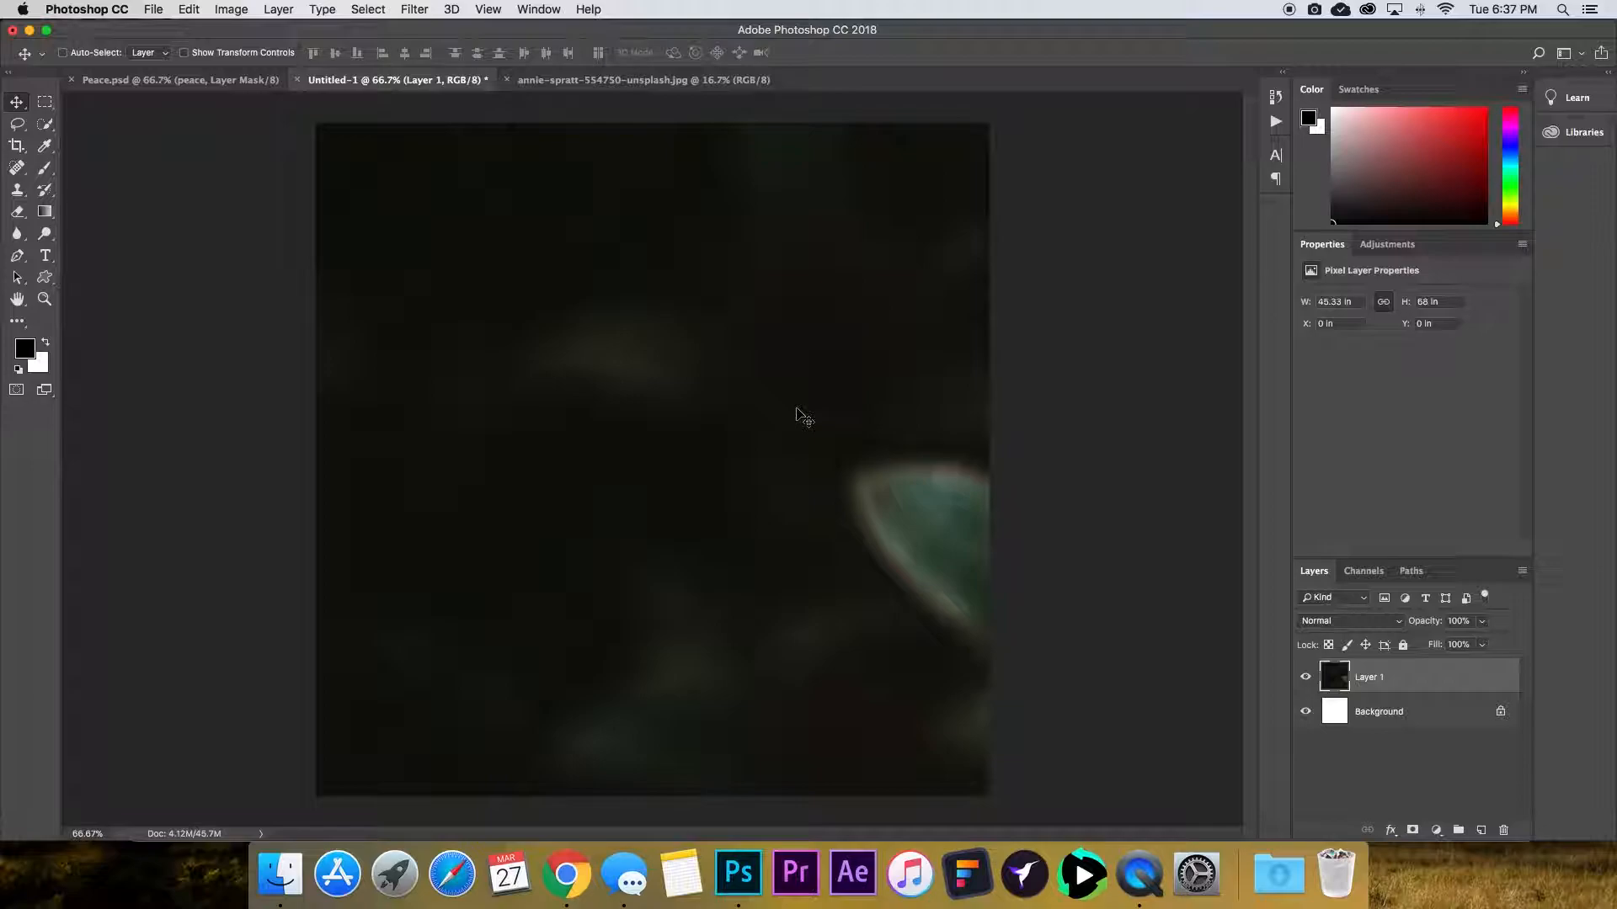
# Try scaling the pasted photo down with Free Transform, then undo the resize.
pyautogui.press('super+minus')
pyautogui.press('super+minus')
pyautogui.press('super+minus')
pyautogui.press('super+minus')
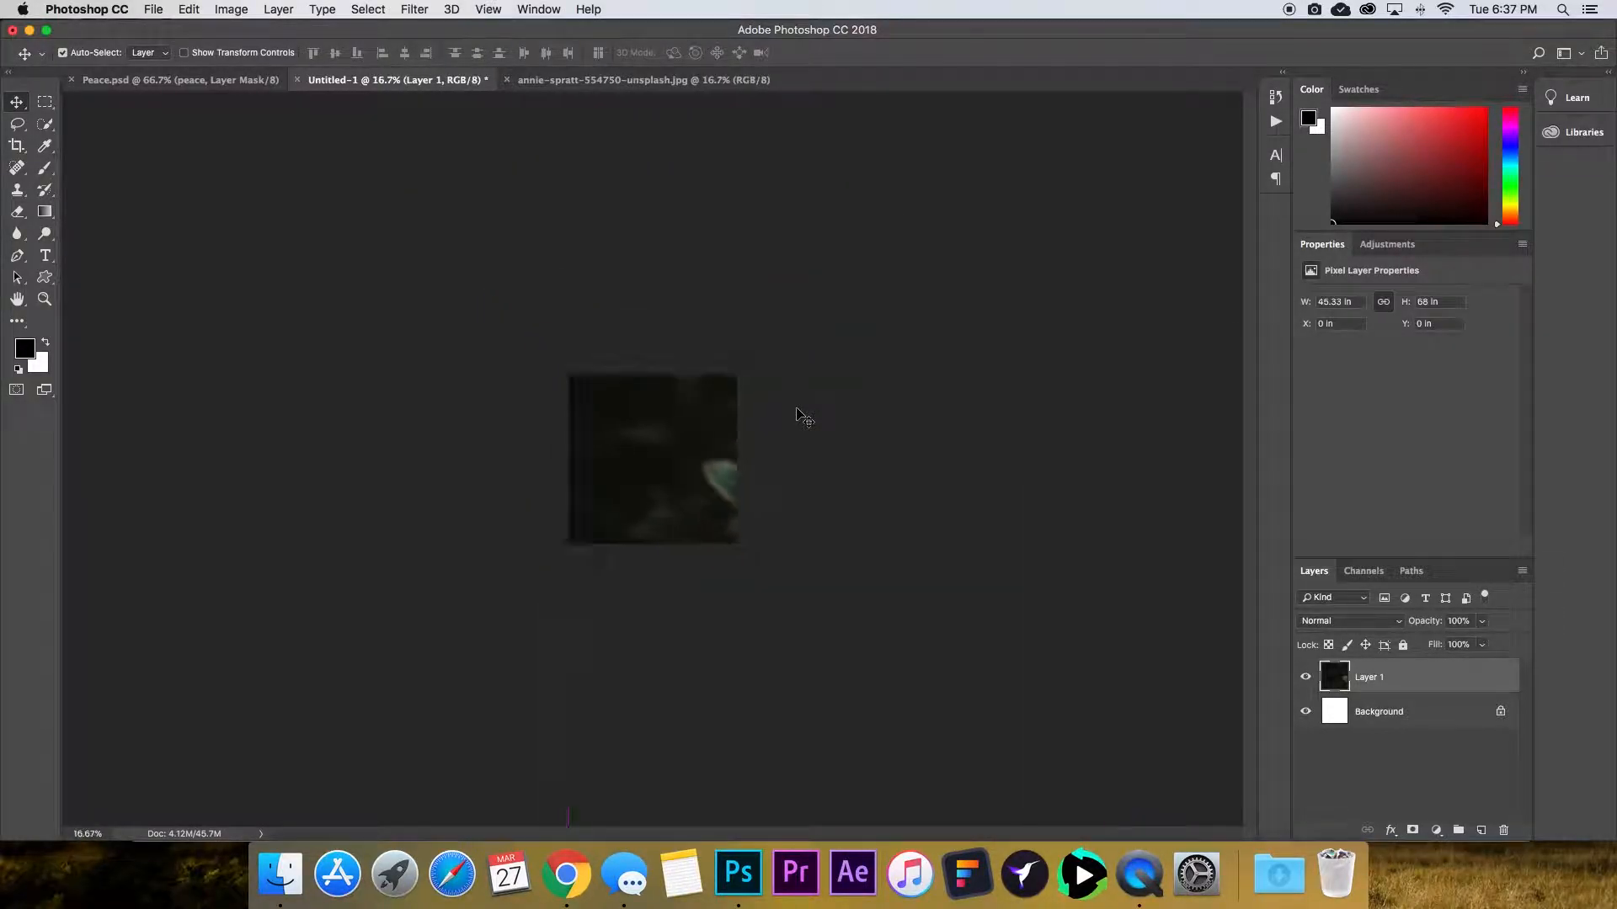
pyautogui.press('super+minus')
pyautogui.press('super+minus')
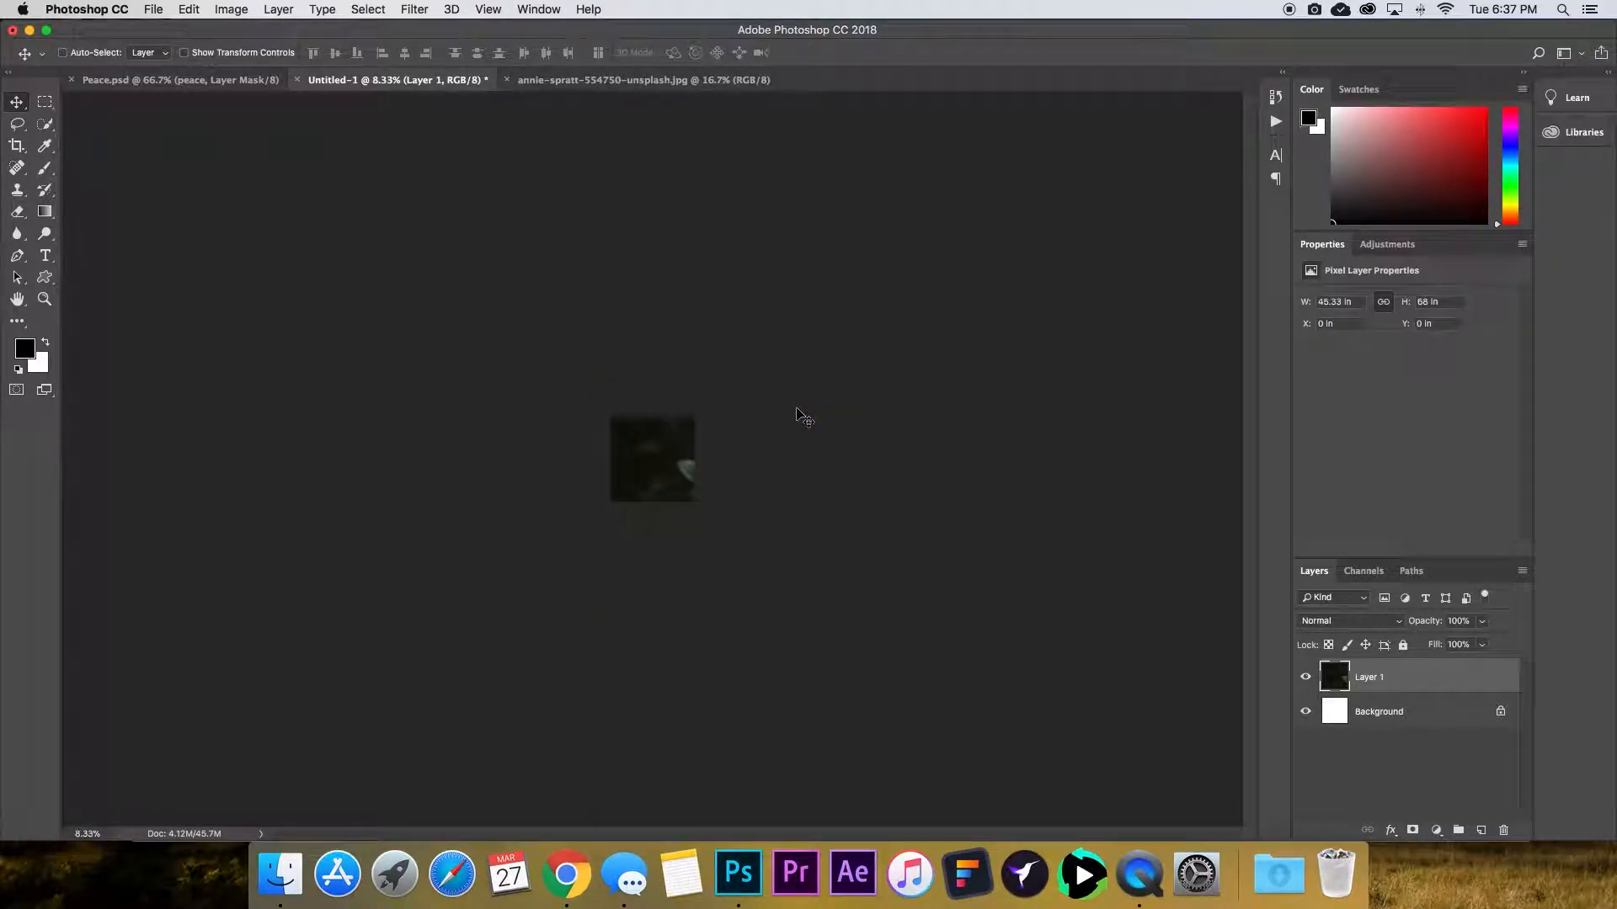
pyautogui.press('super+t')
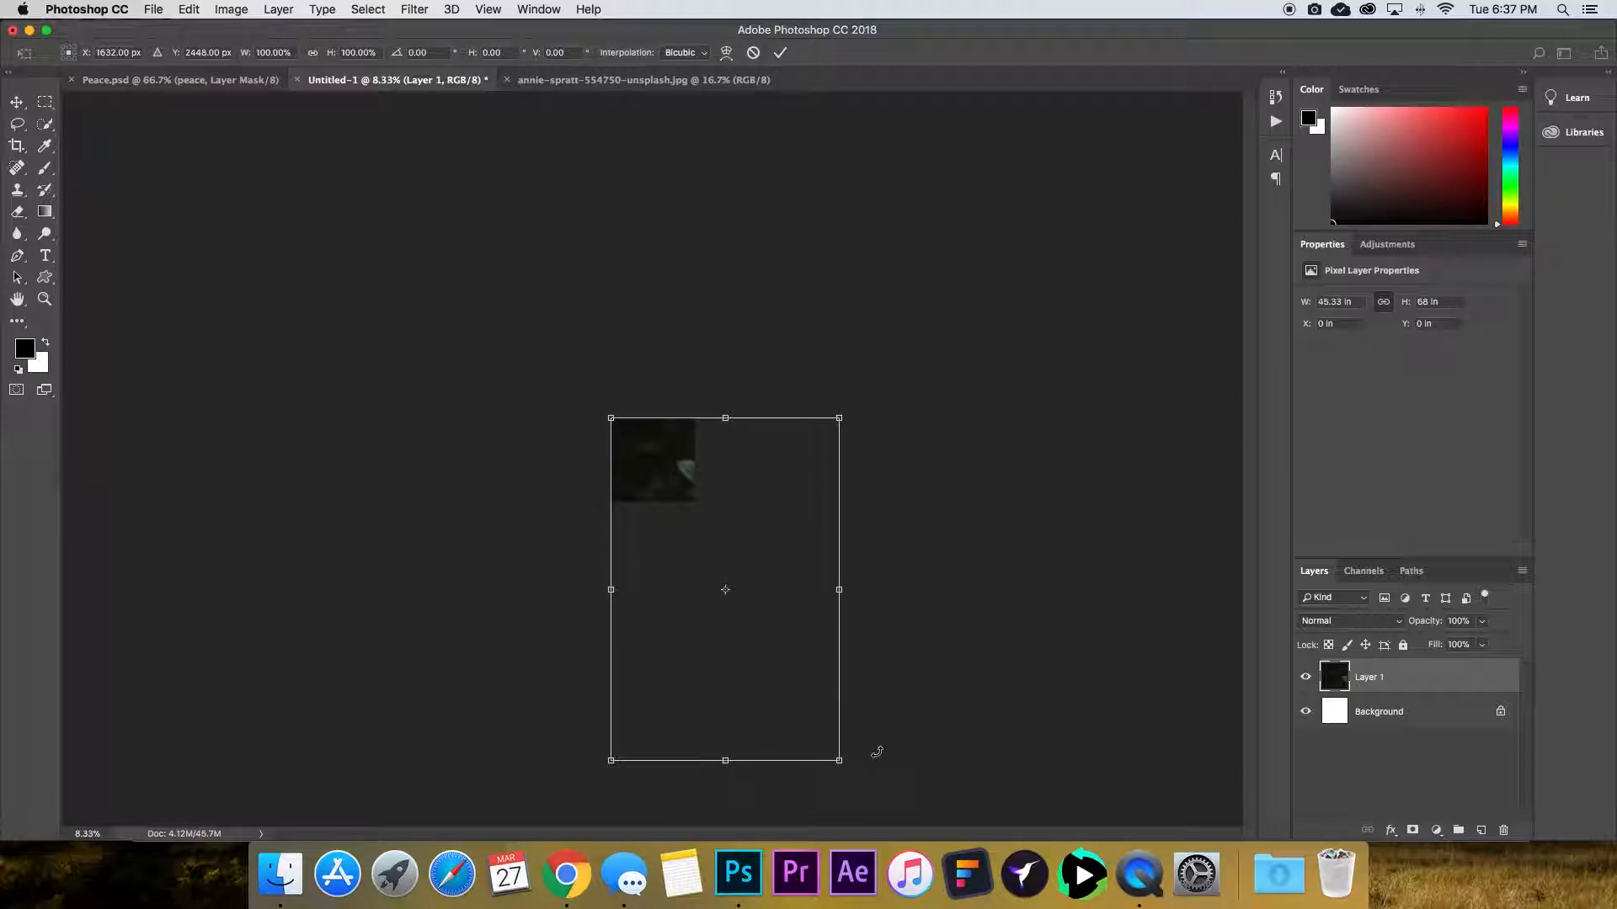
pyautogui.moveTo(841, 762); pyautogui.dragTo(846, 769)
pyautogui.moveTo(840, 762); pyautogui.dragTo(700, 510)
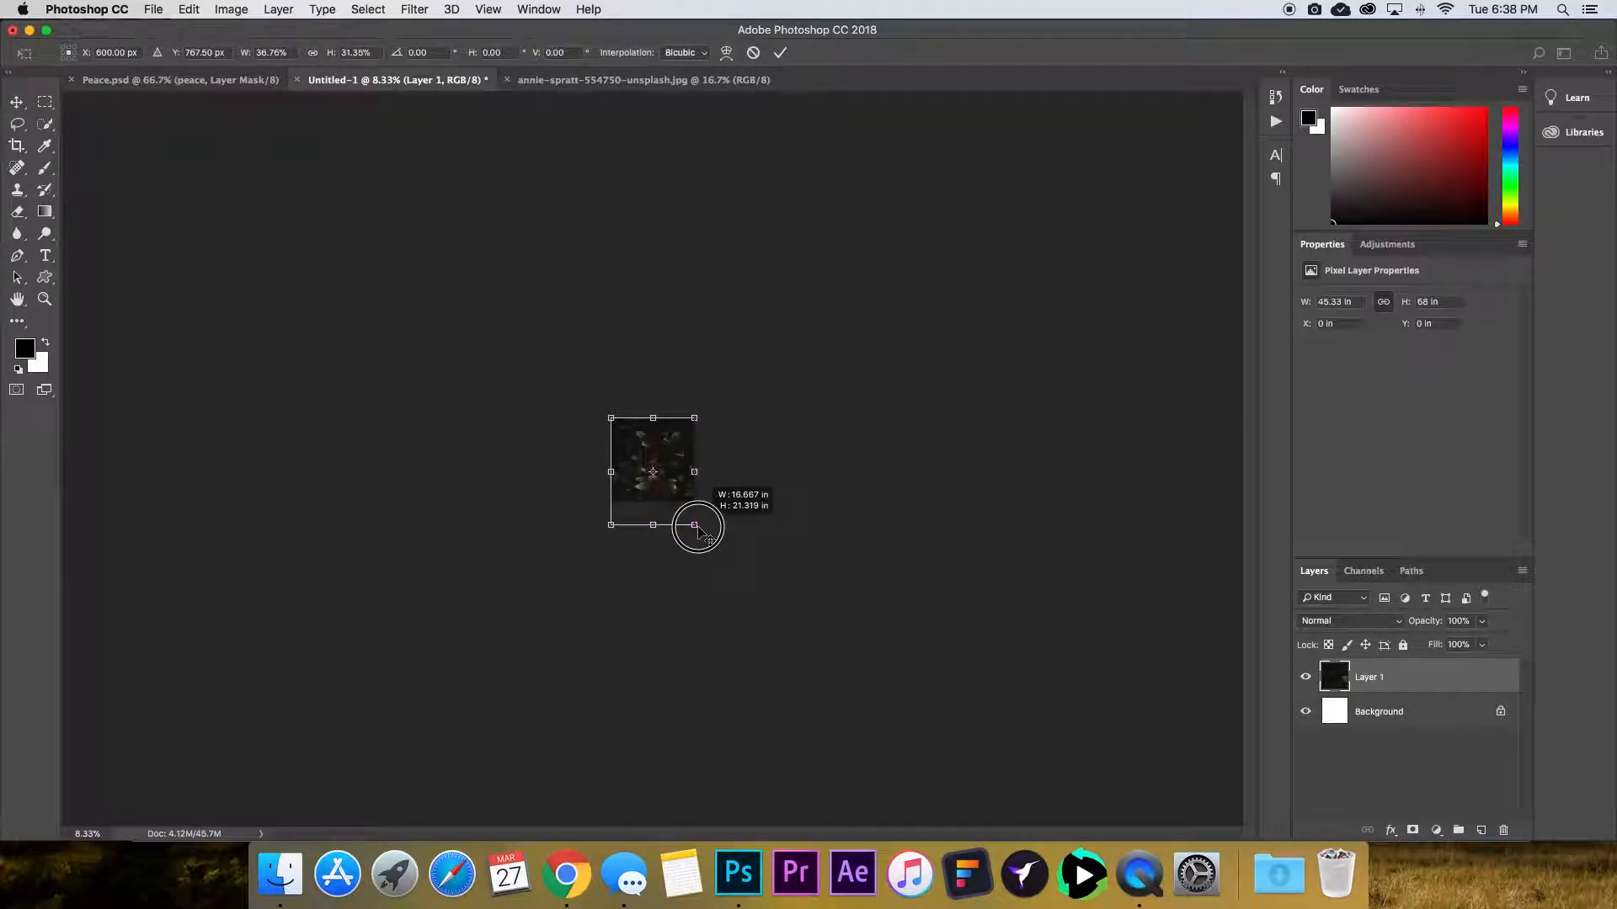
pyautogui.moveTo(697, 526); pyautogui.dragTo(702, 527)
pyautogui.press('super+z')
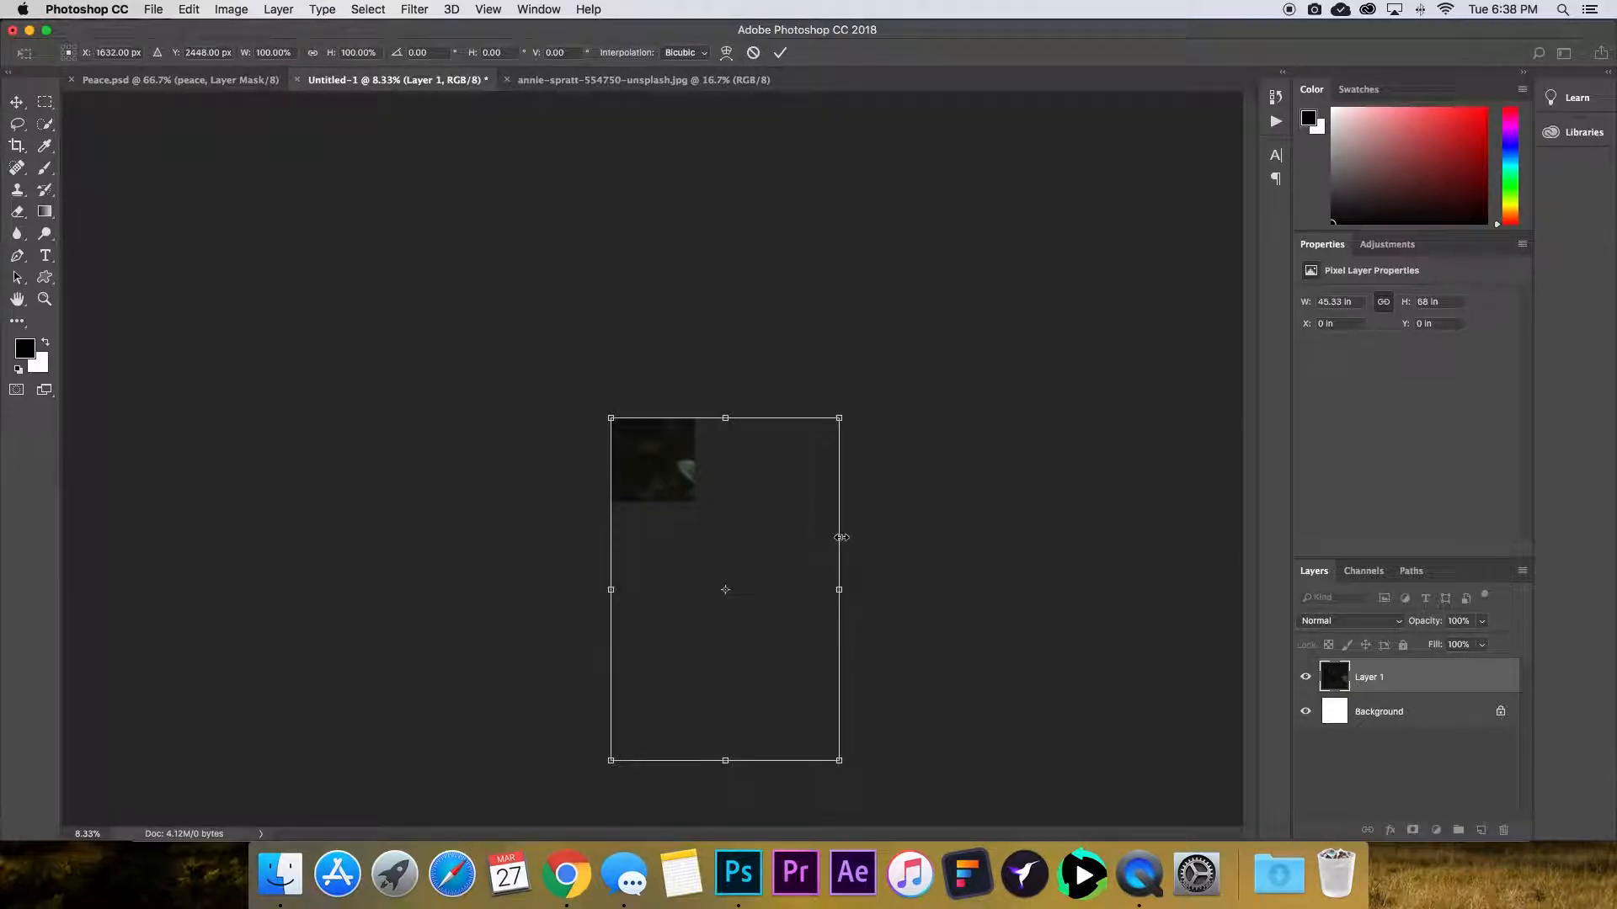
# Scale the pasted photo to about 37% so it spans the canvas width, move it up over the berries, and apply.
pyautogui.moveTo(841, 761); pyautogui.dragTo(707, 540)
pyautogui.press('super+plus')
pyautogui.press('super+plus')
pyautogui.press('super+plus')
pyautogui.press('super+plus')
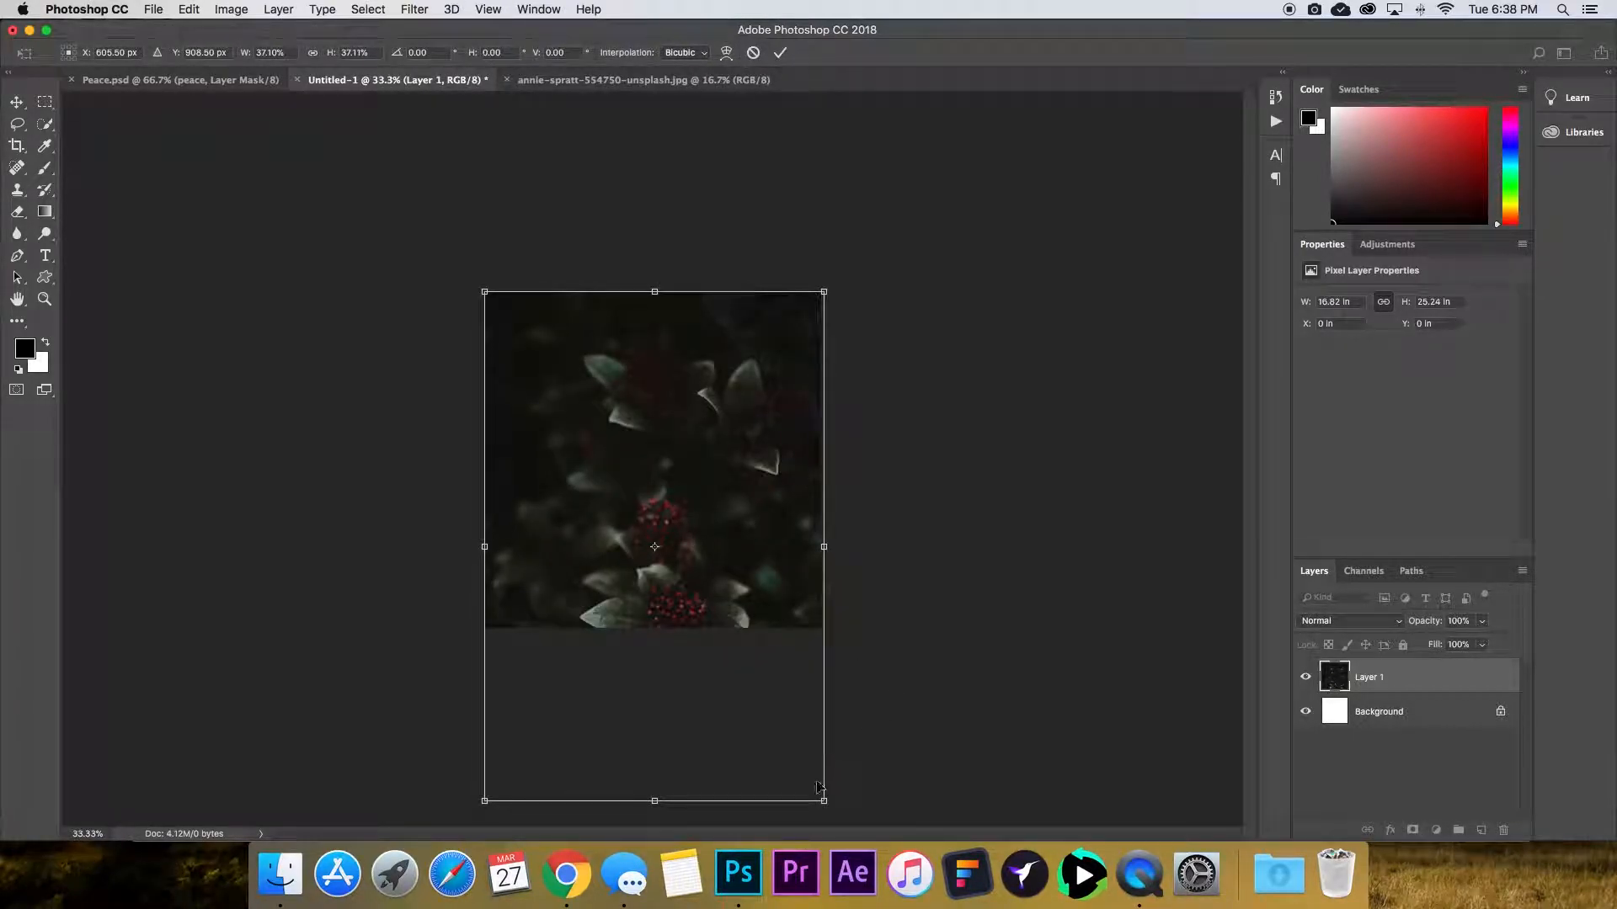
pyautogui.moveTo(824, 800); pyautogui.dragTo(820, 795)
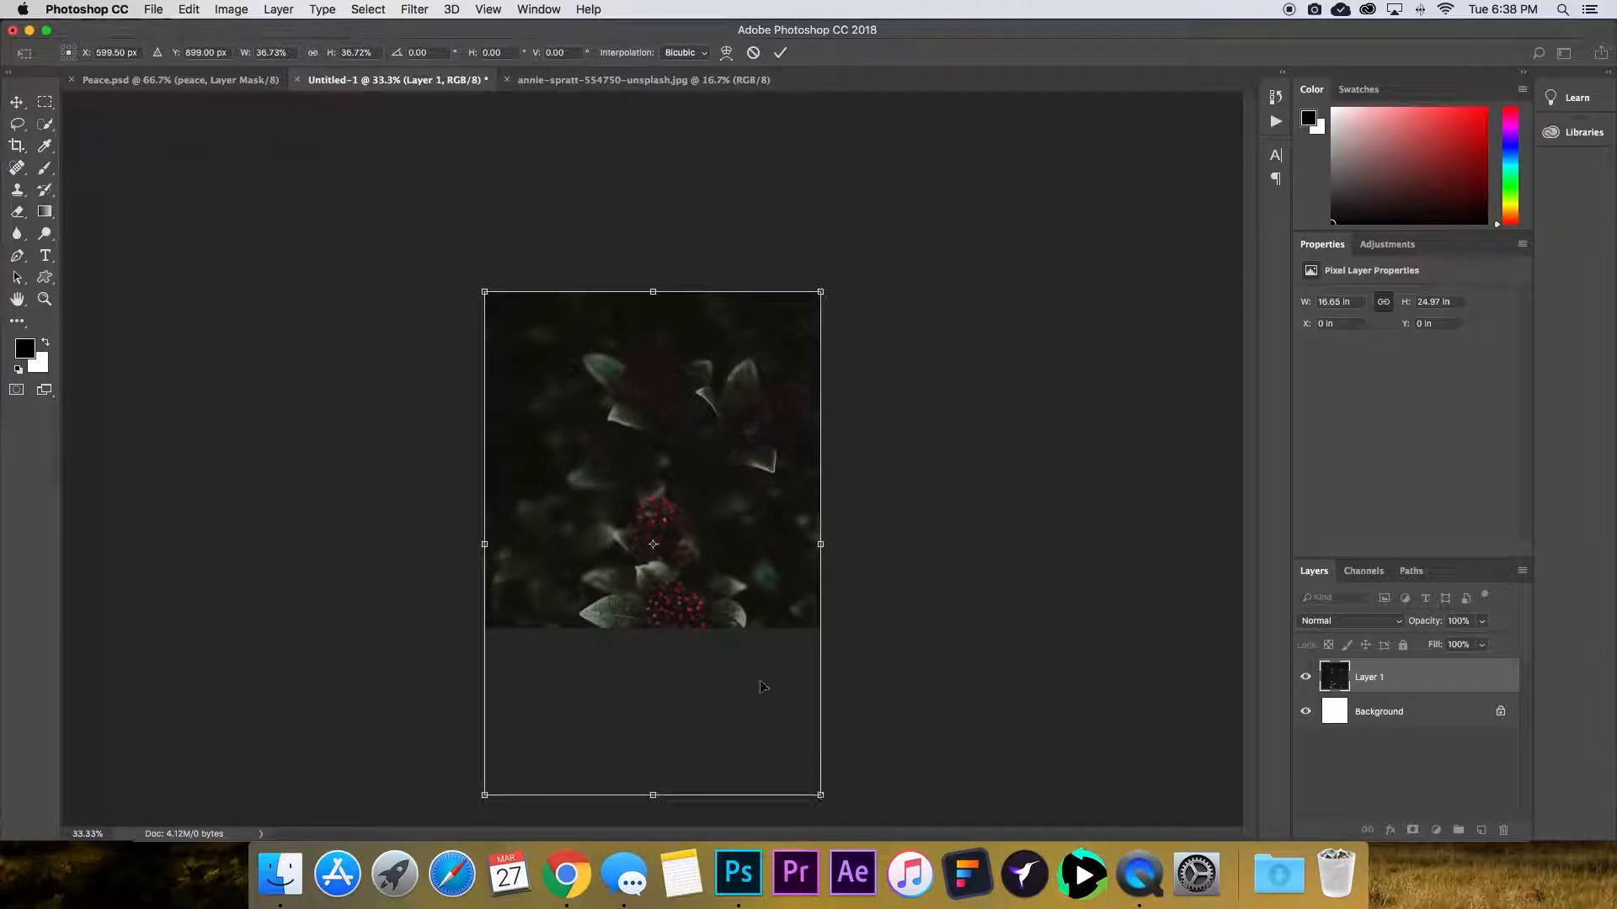
pyautogui.moveTo(705, 594); pyautogui.dragTo(705, 426)
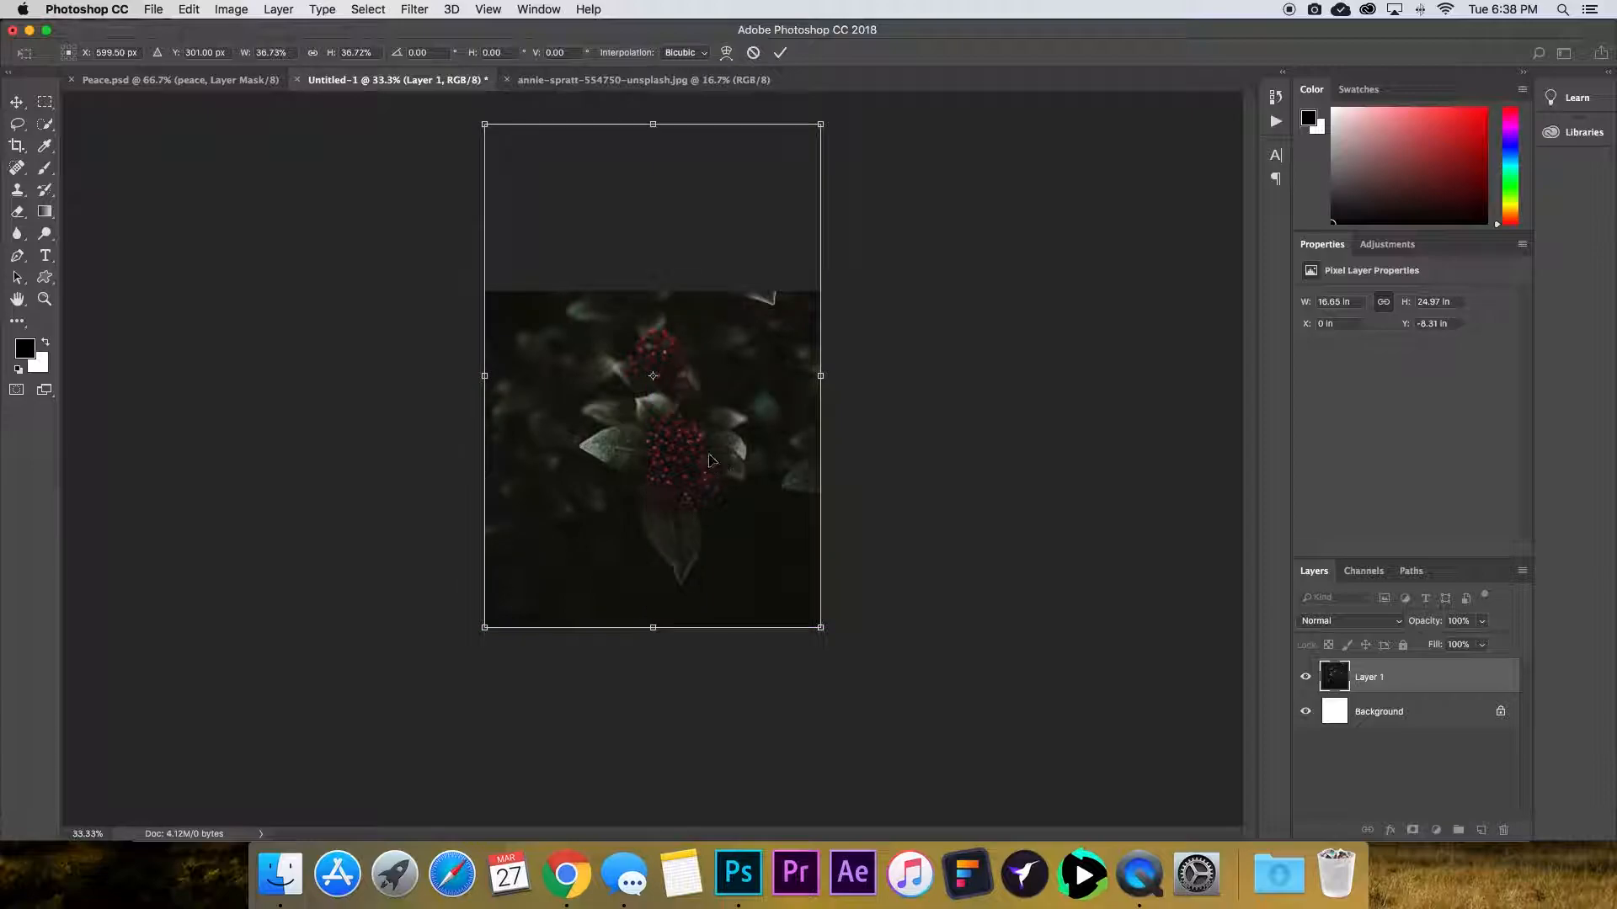
pyautogui.press('Return')
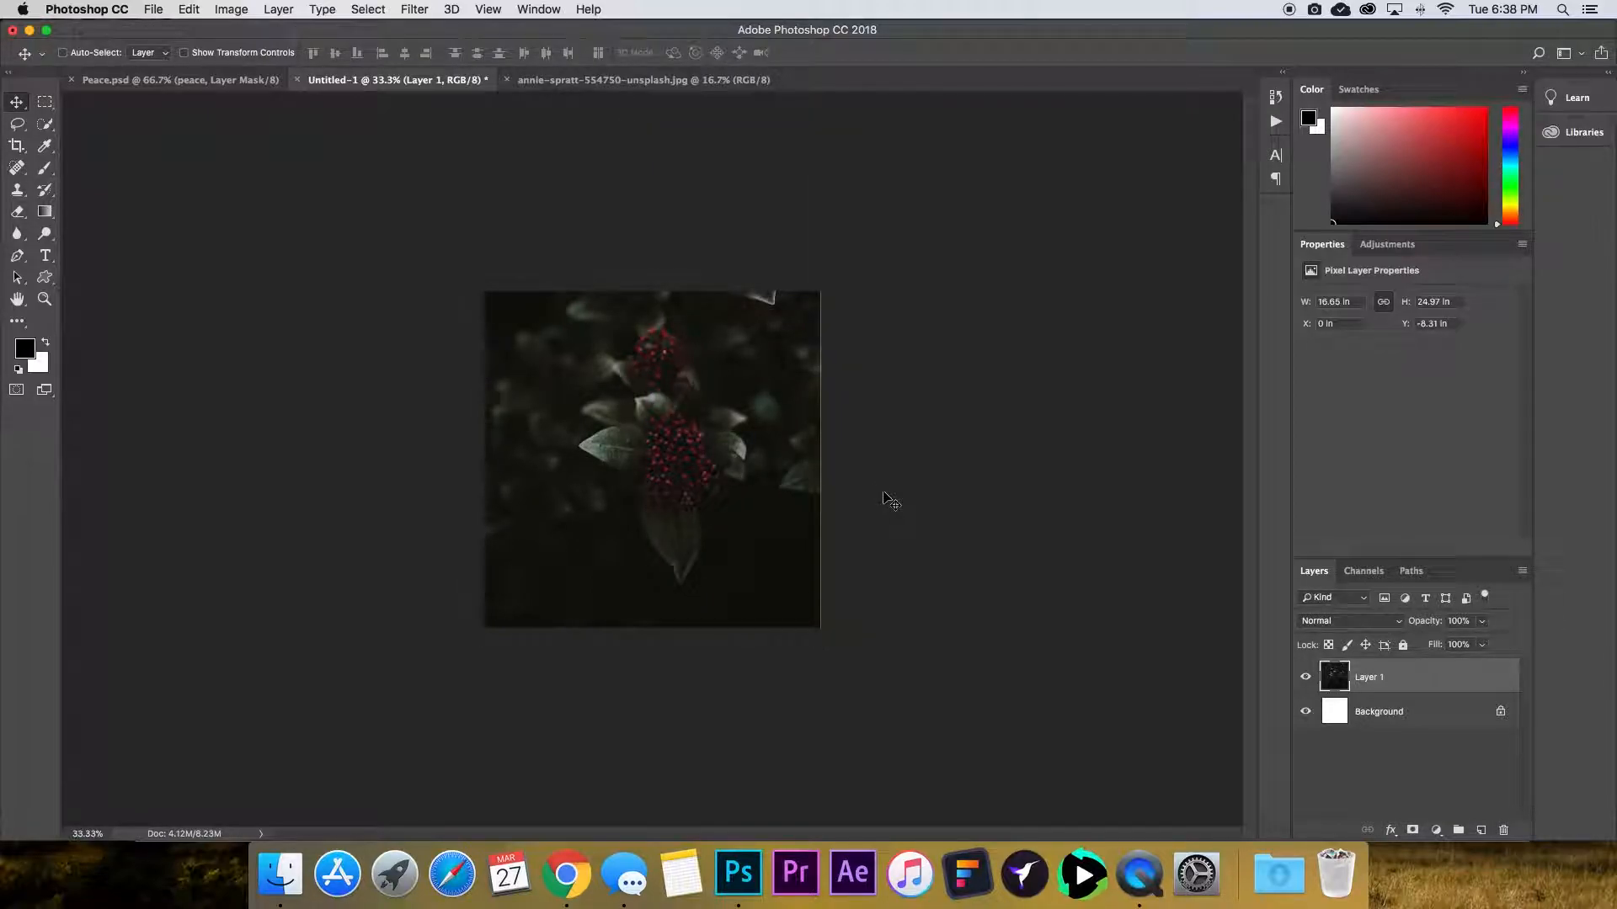
# Enlarge the photo slightly to about 101% so it fully covers the canvas edges.
pyautogui.press('super+t')
pyautogui.moveTo(822, 627); pyautogui.dragTo(823, 627)
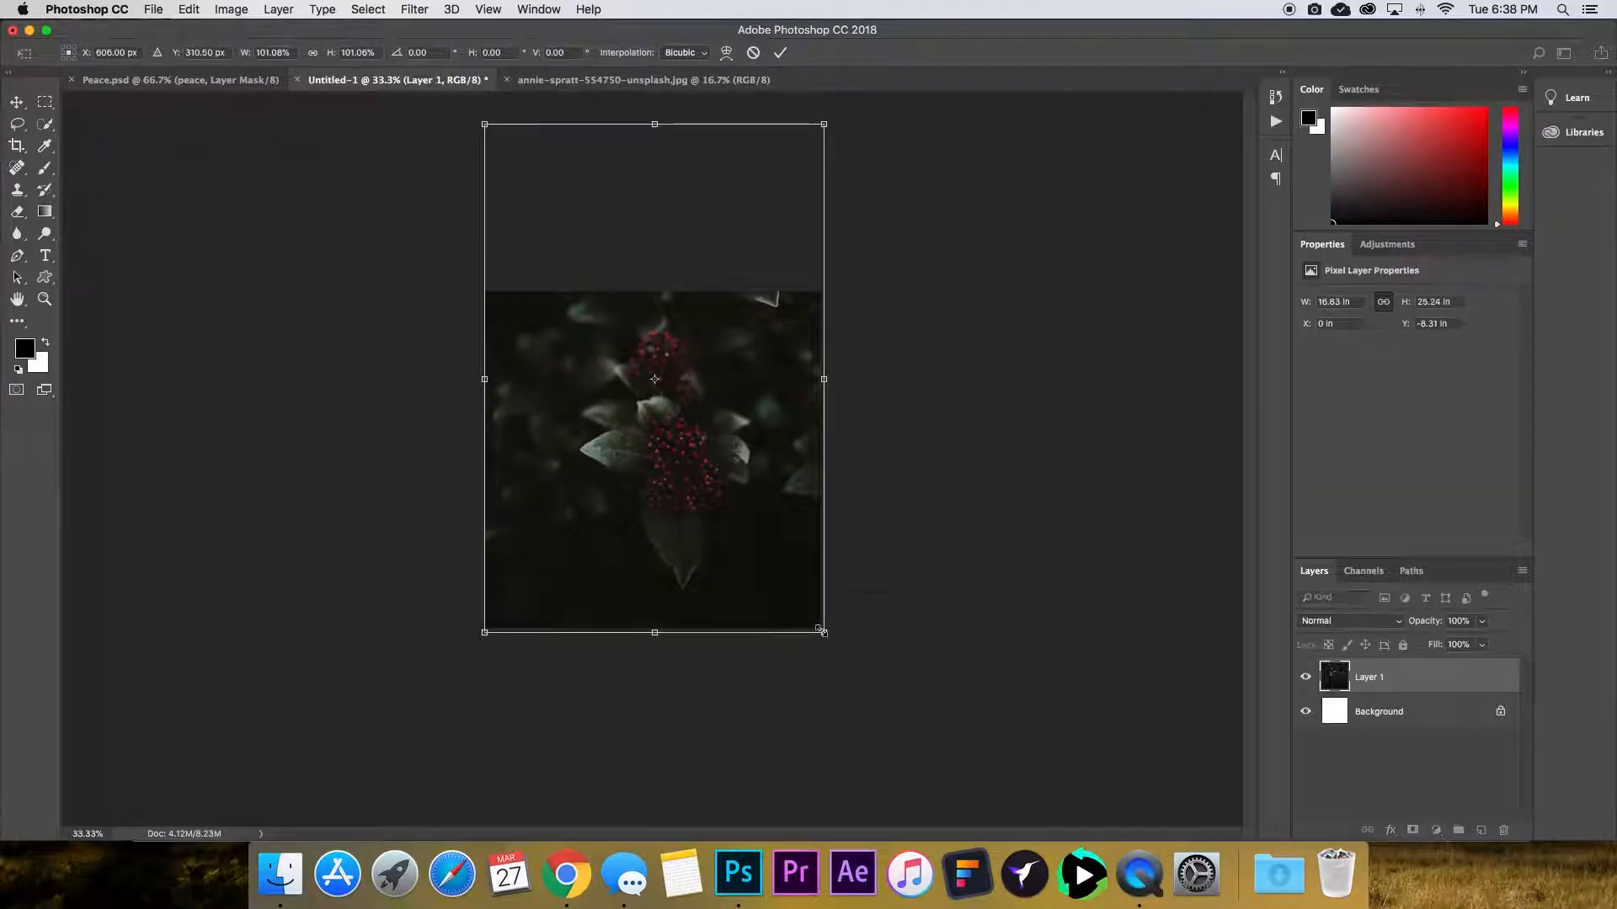
pyautogui.press('Return')
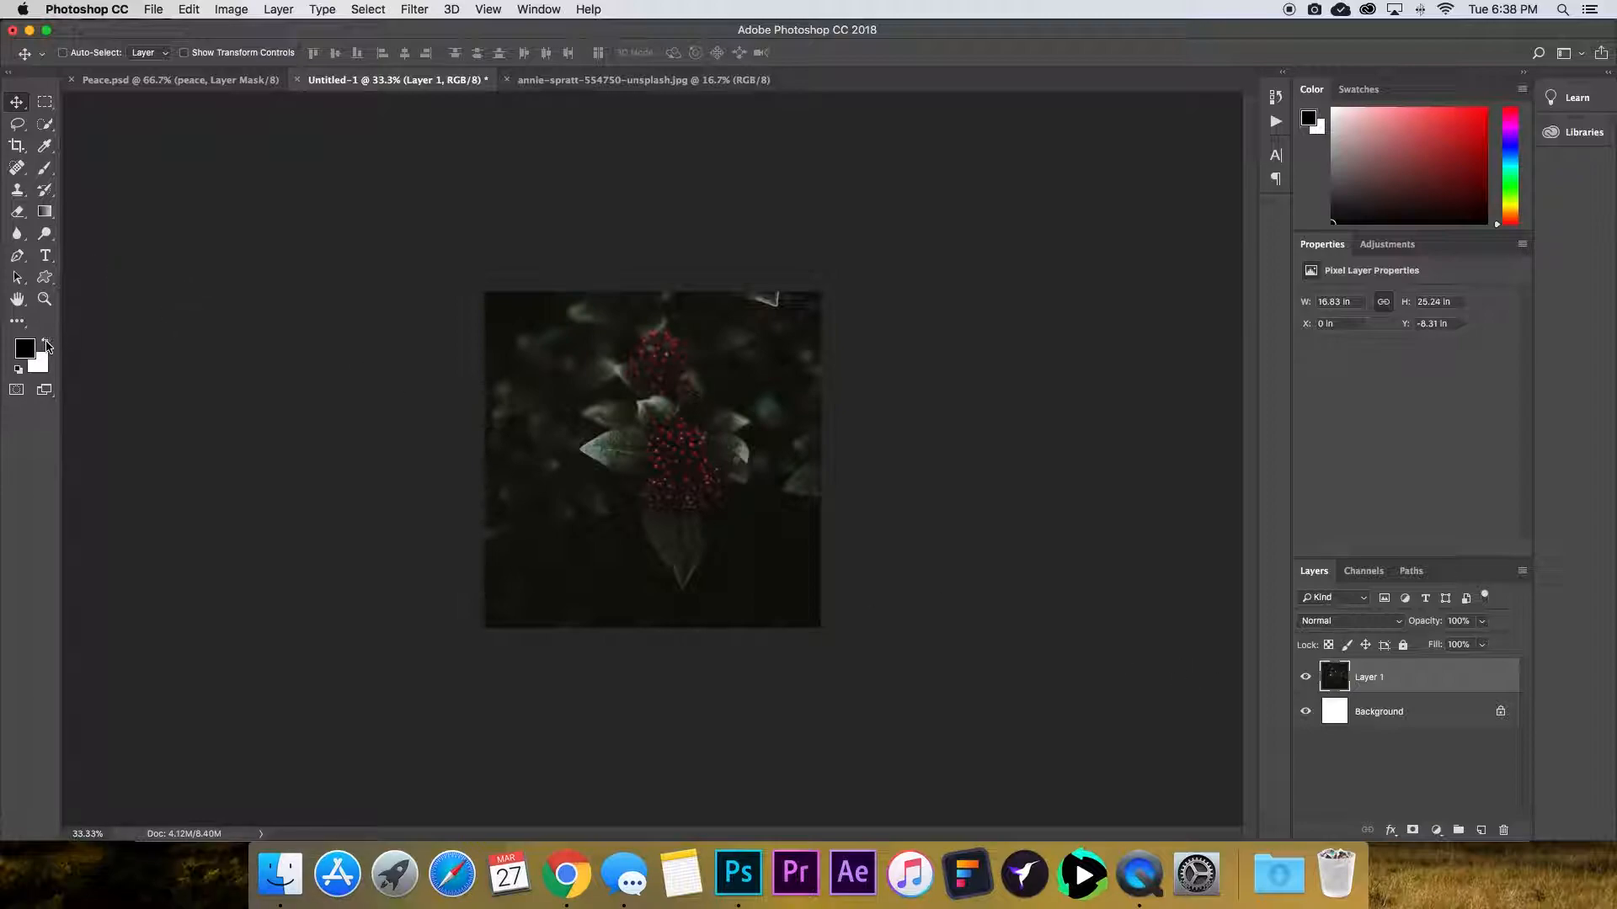
# Make white the foreground colour and type the word "floral" on the canvas in the Belluga font.
pyautogui.click(46, 344)
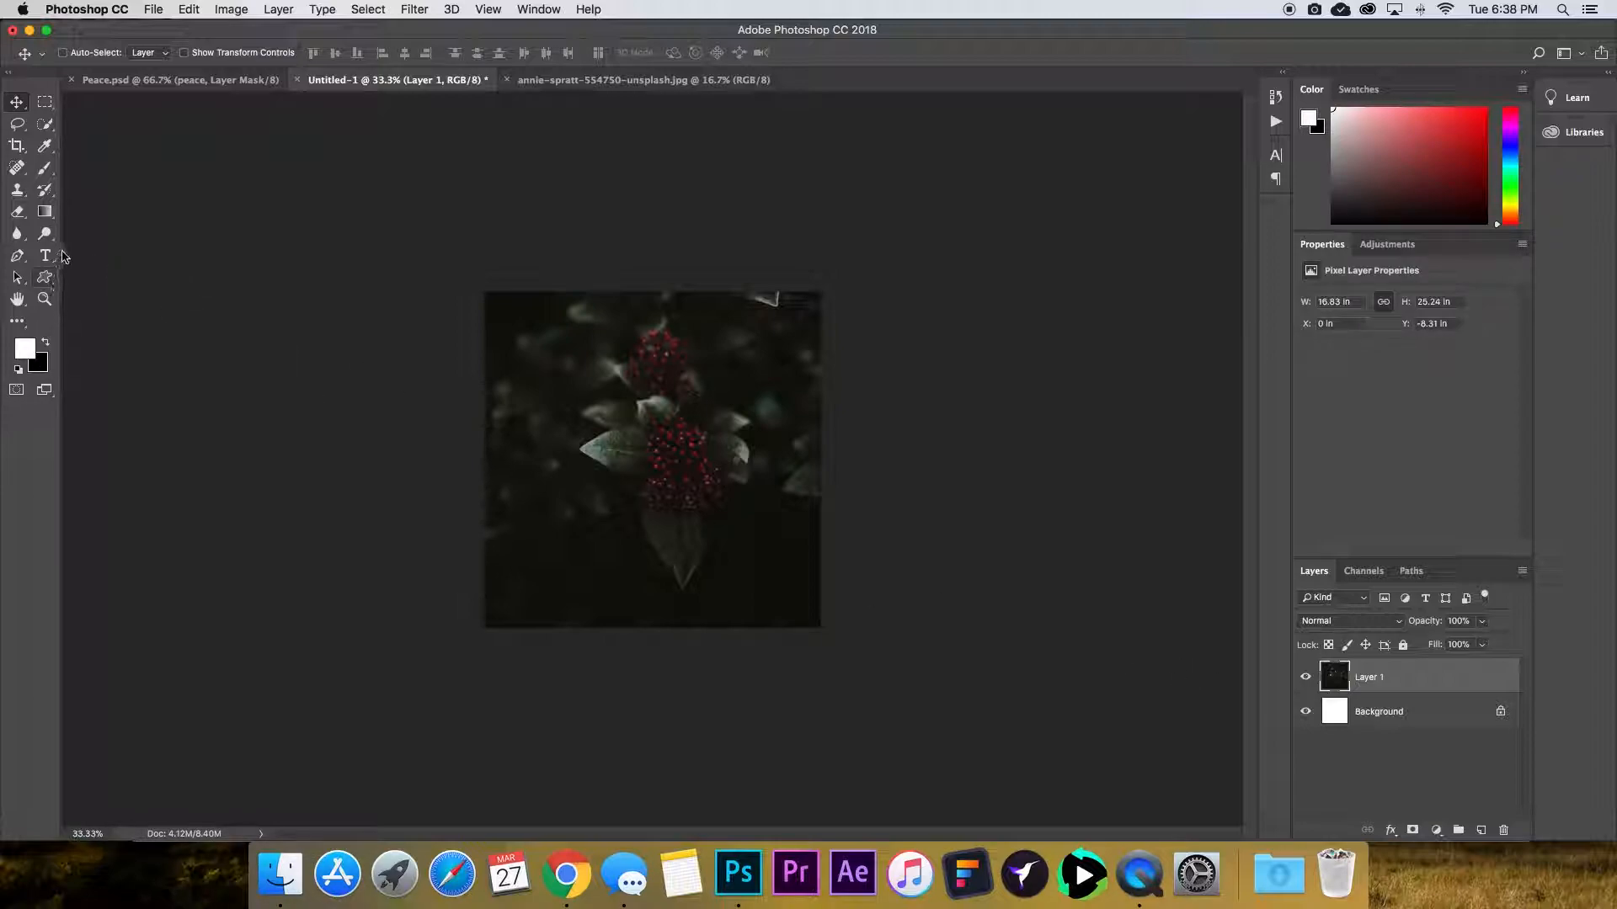
pyautogui.click(46, 255)
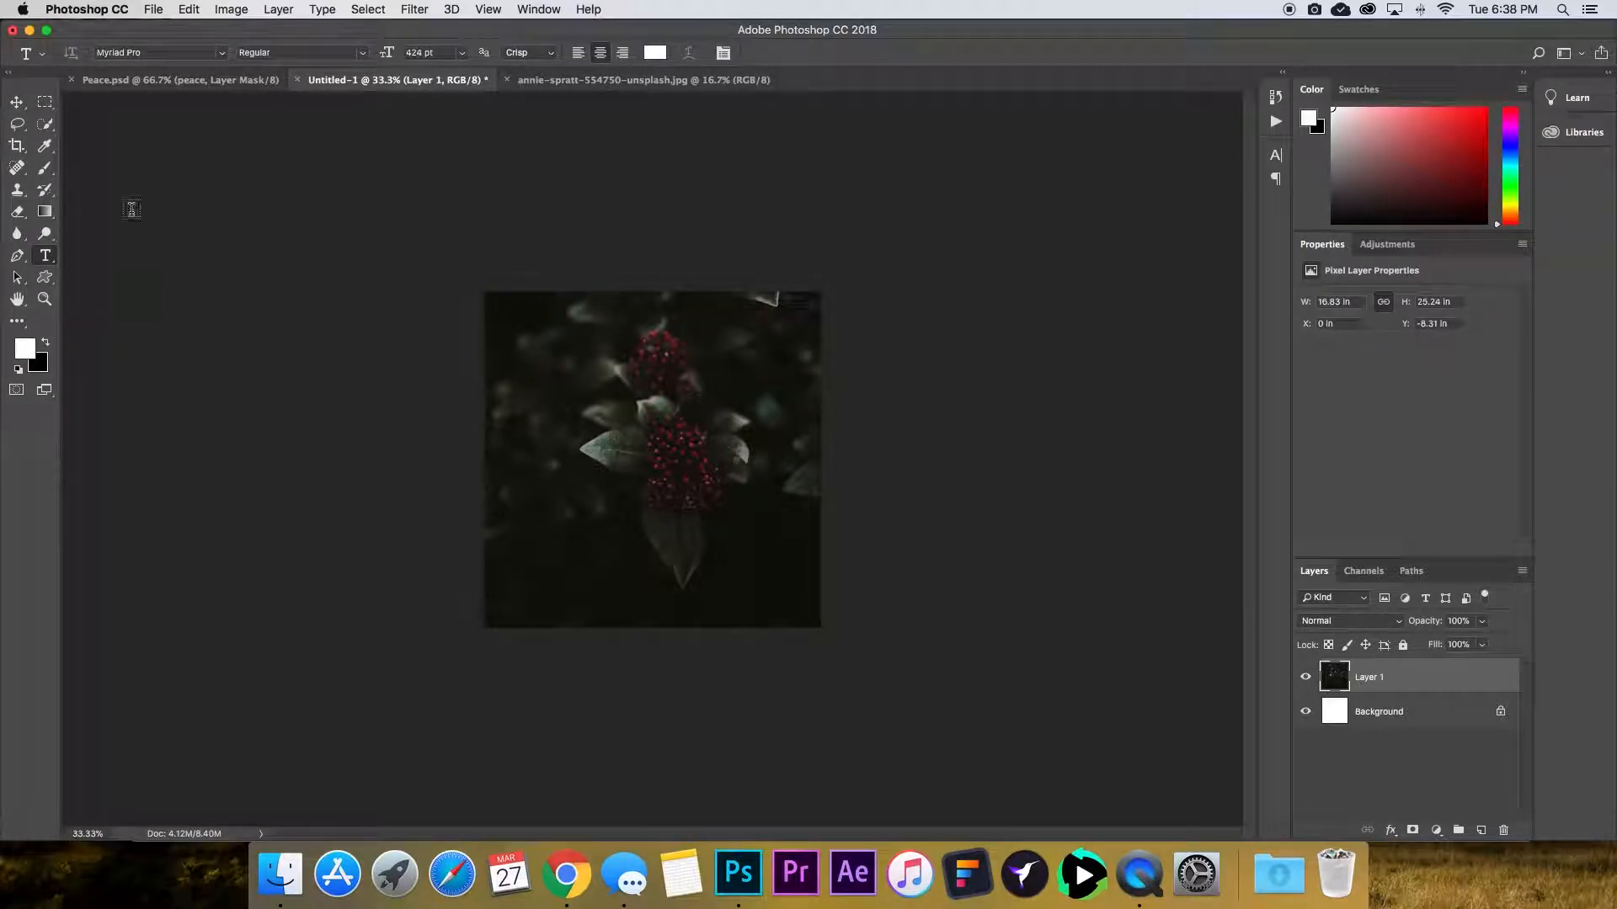
pyautogui.click(223, 53)
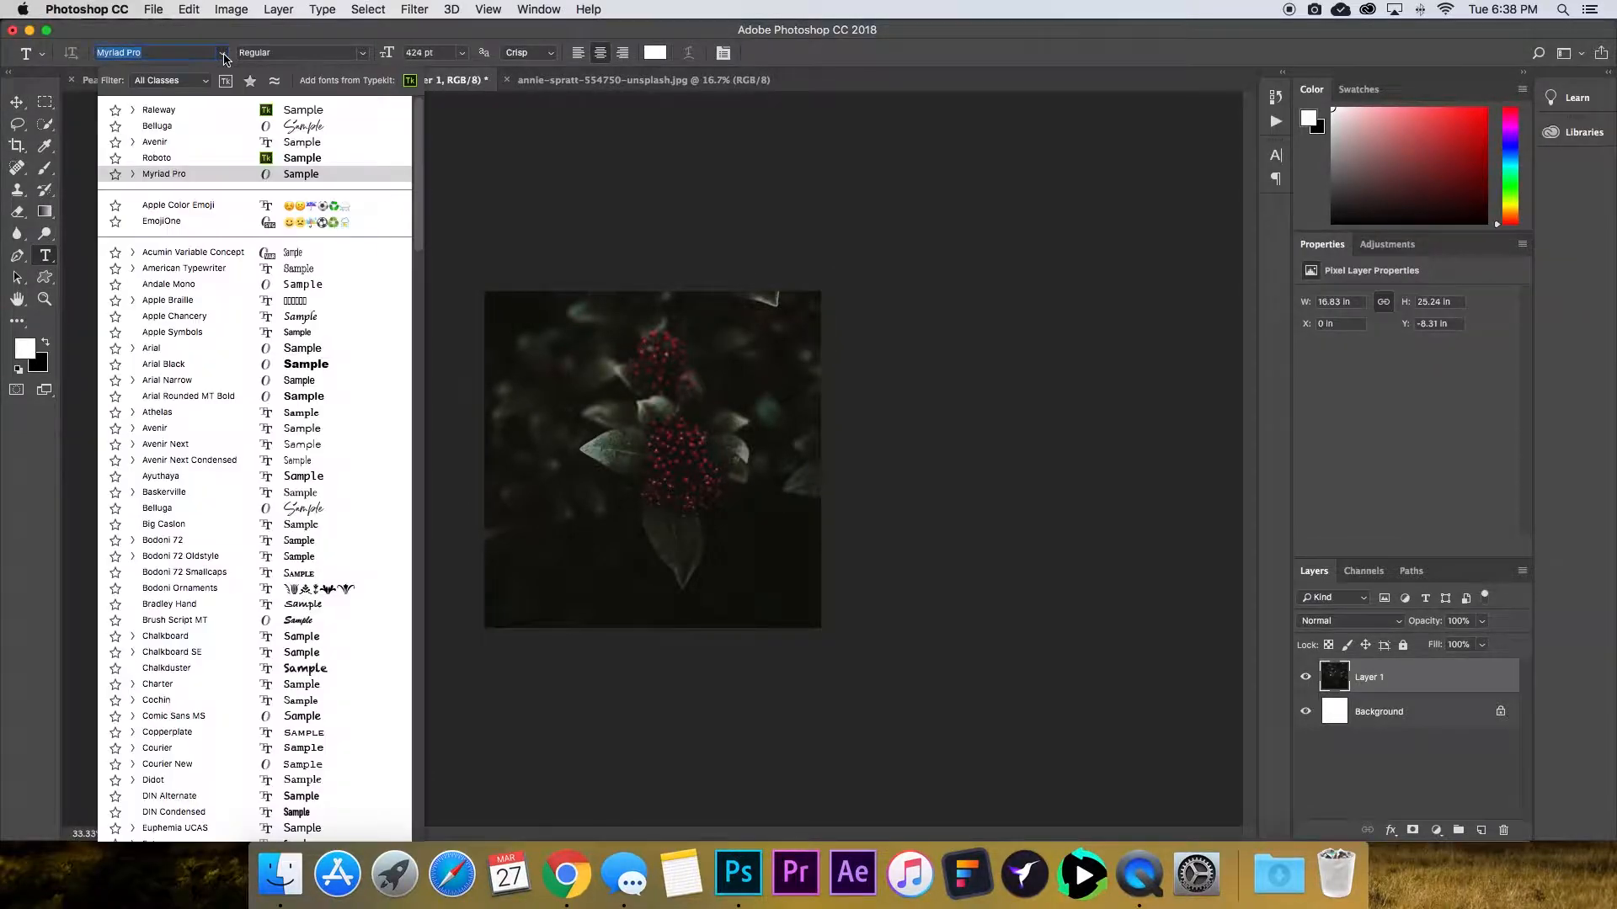
pyautogui.click(205, 128)
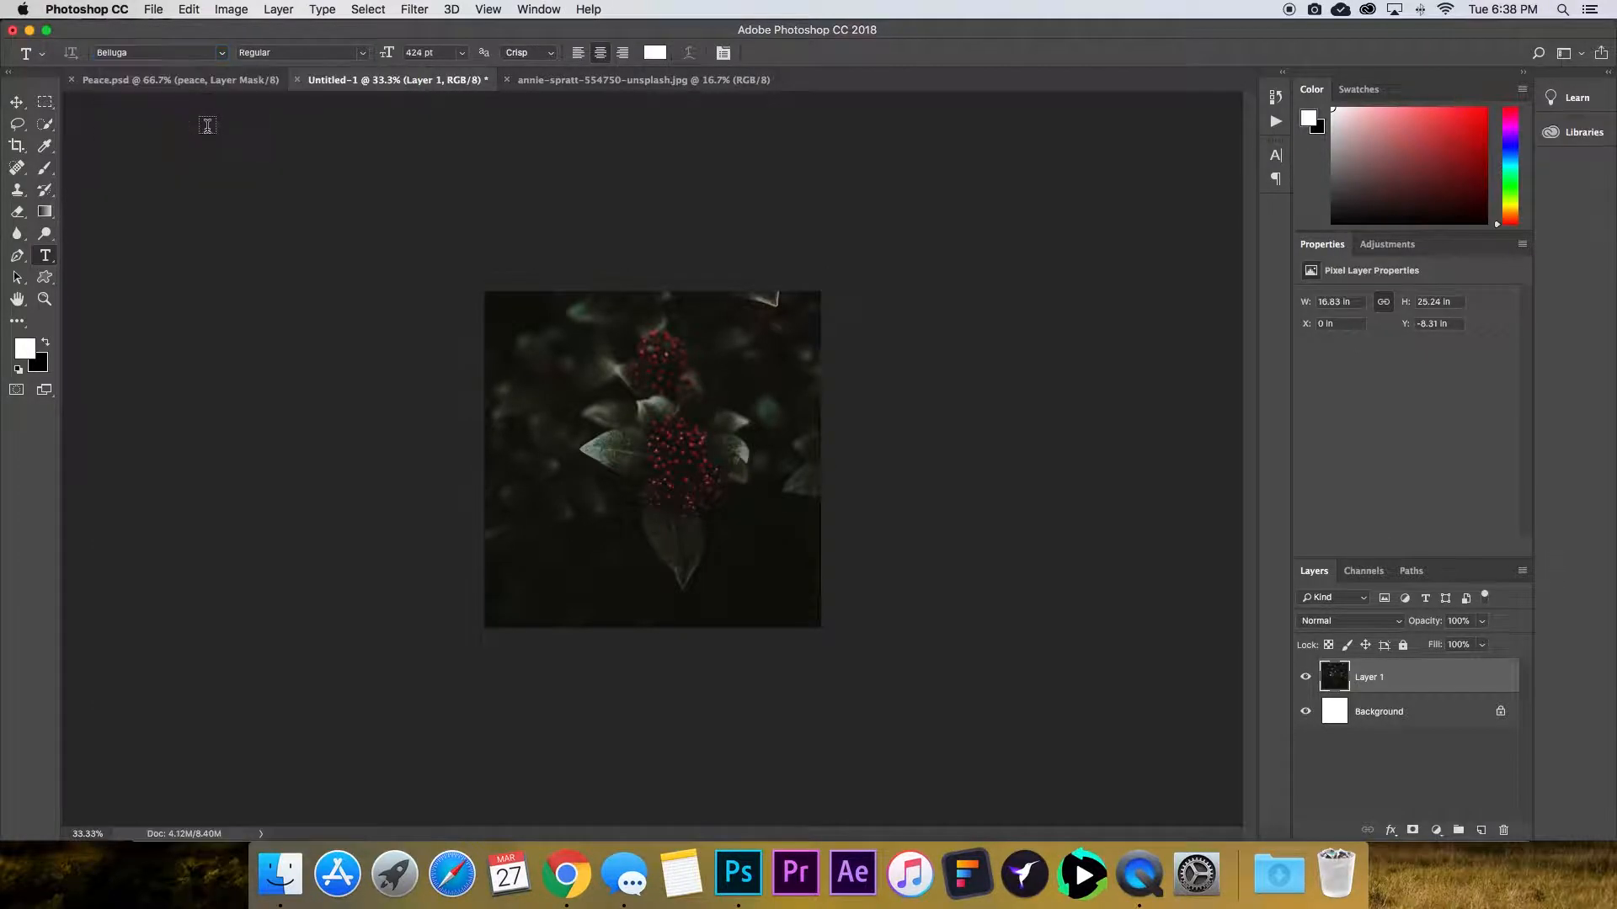
pyautogui.click(614, 533)
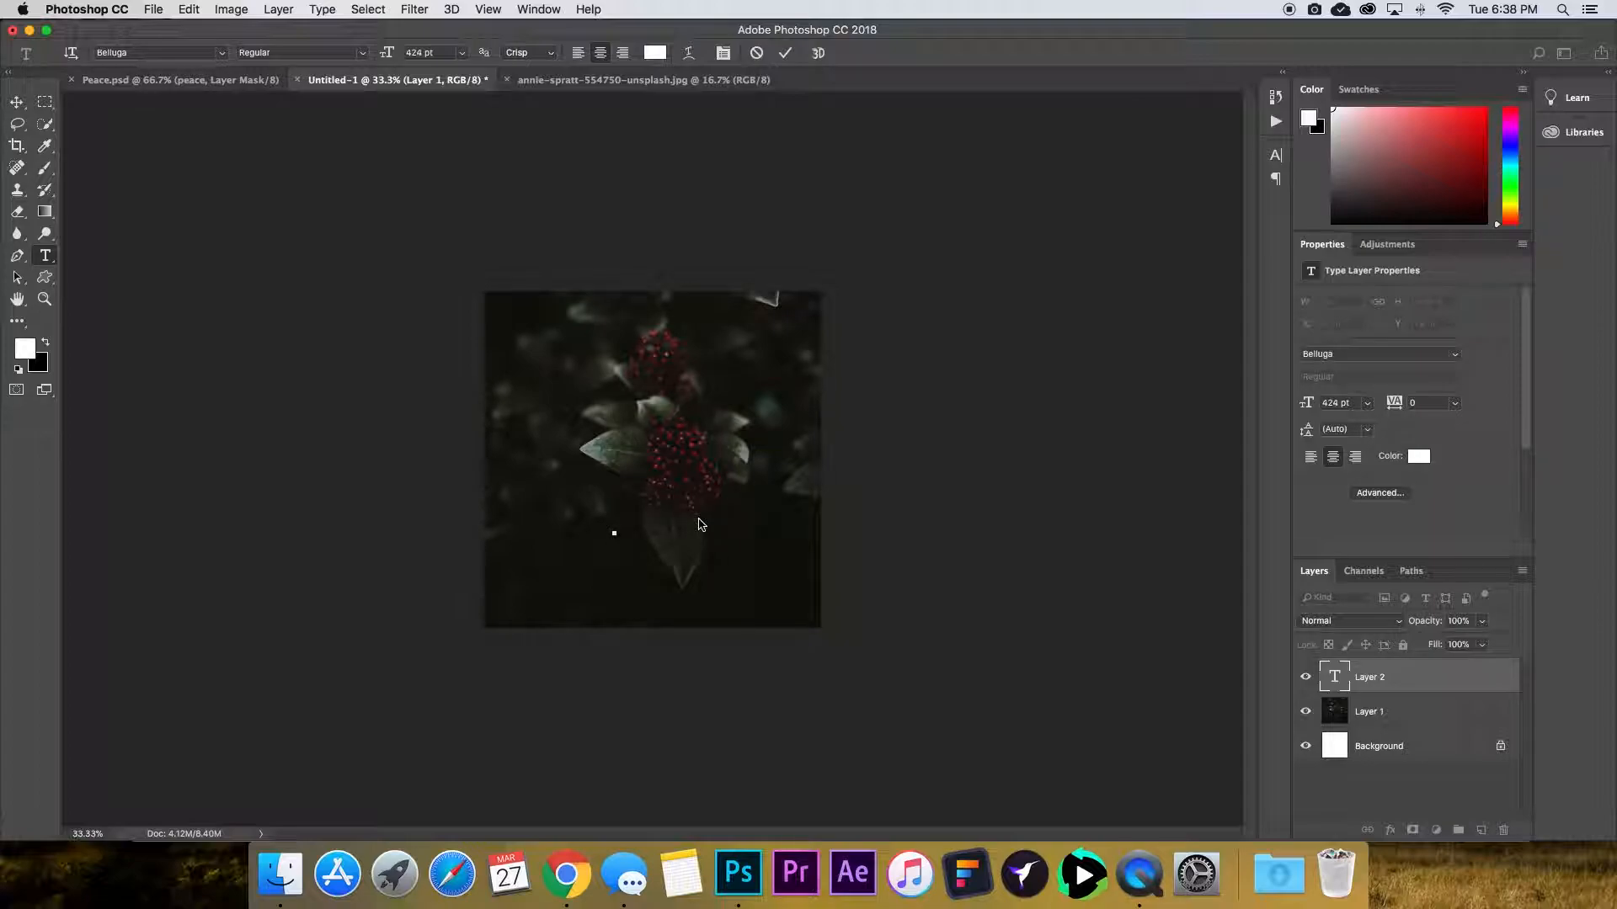
pyautogui.write('floral')
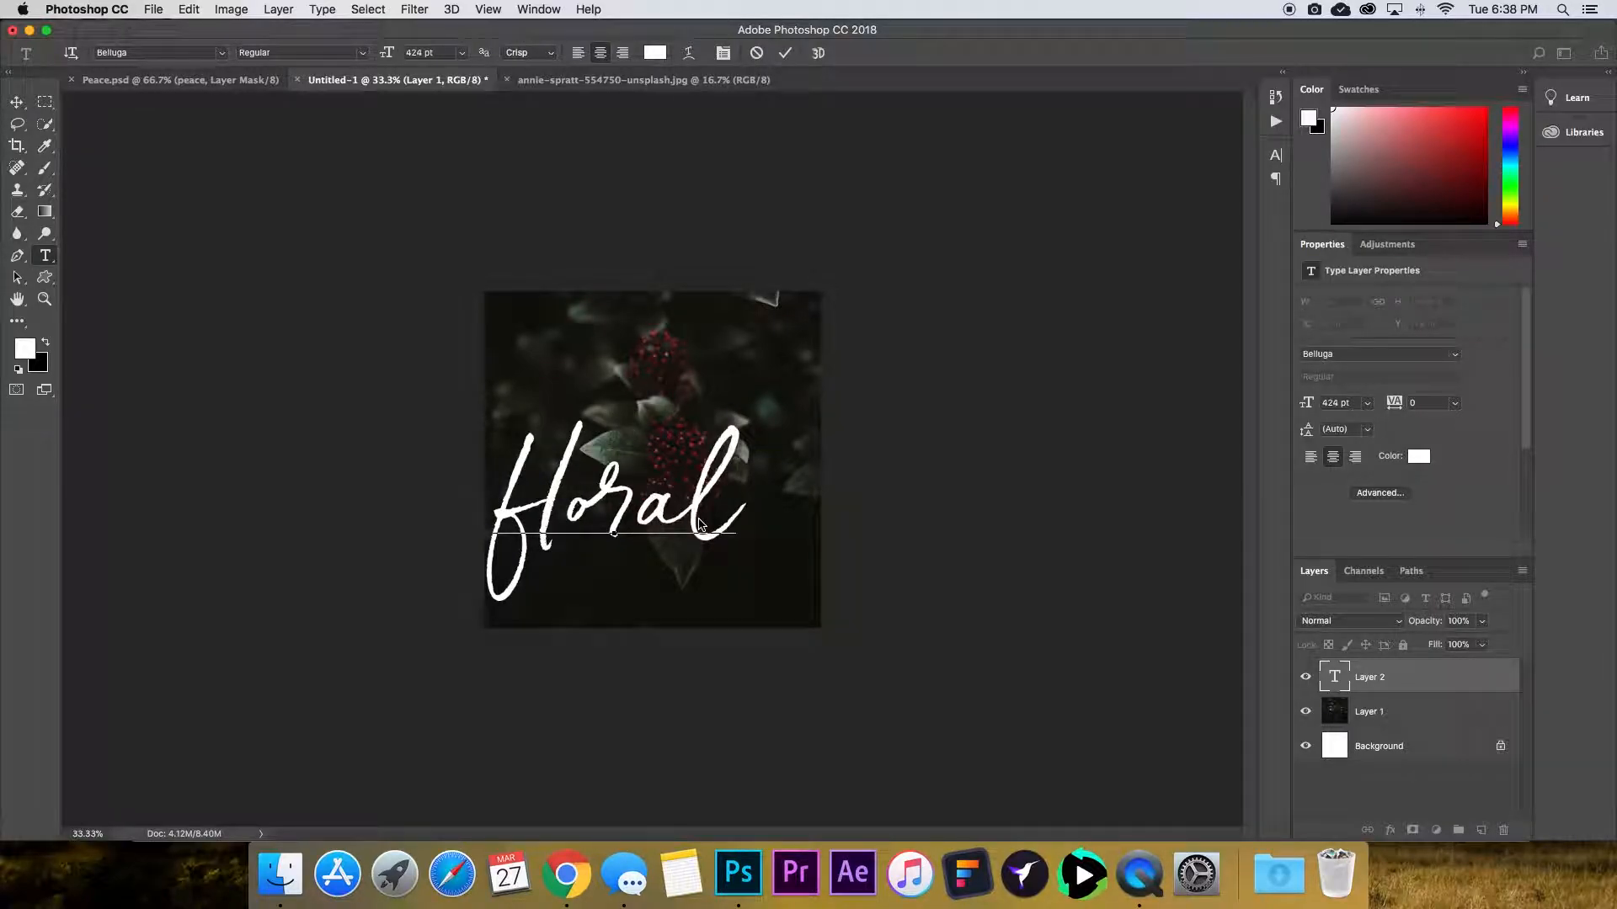
# Scale the floral text down to about 73% with Free Transform.
pyautogui.click(20, 106)
pyautogui.moveTo(674, 524); pyautogui.dragTo(720, 513)
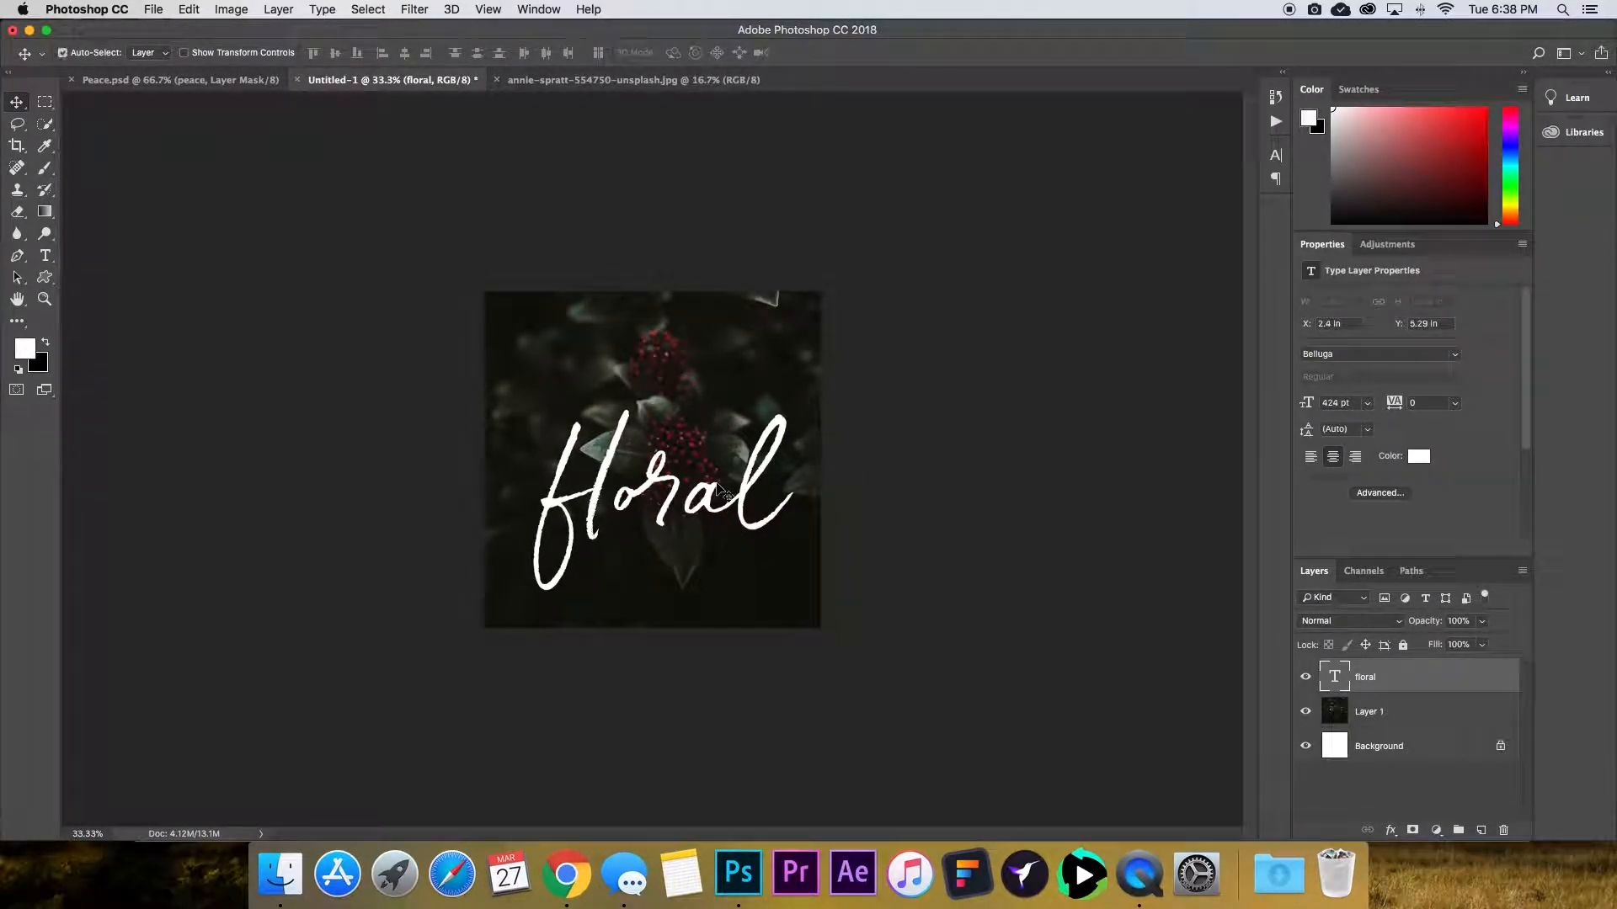
pyautogui.press('super+t')
pyautogui.moveTo(533, 401); pyautogui.dragTo(603, 456)
pyautogui.moveTo(661, 501); pyautogui.dragTo(637, 502)
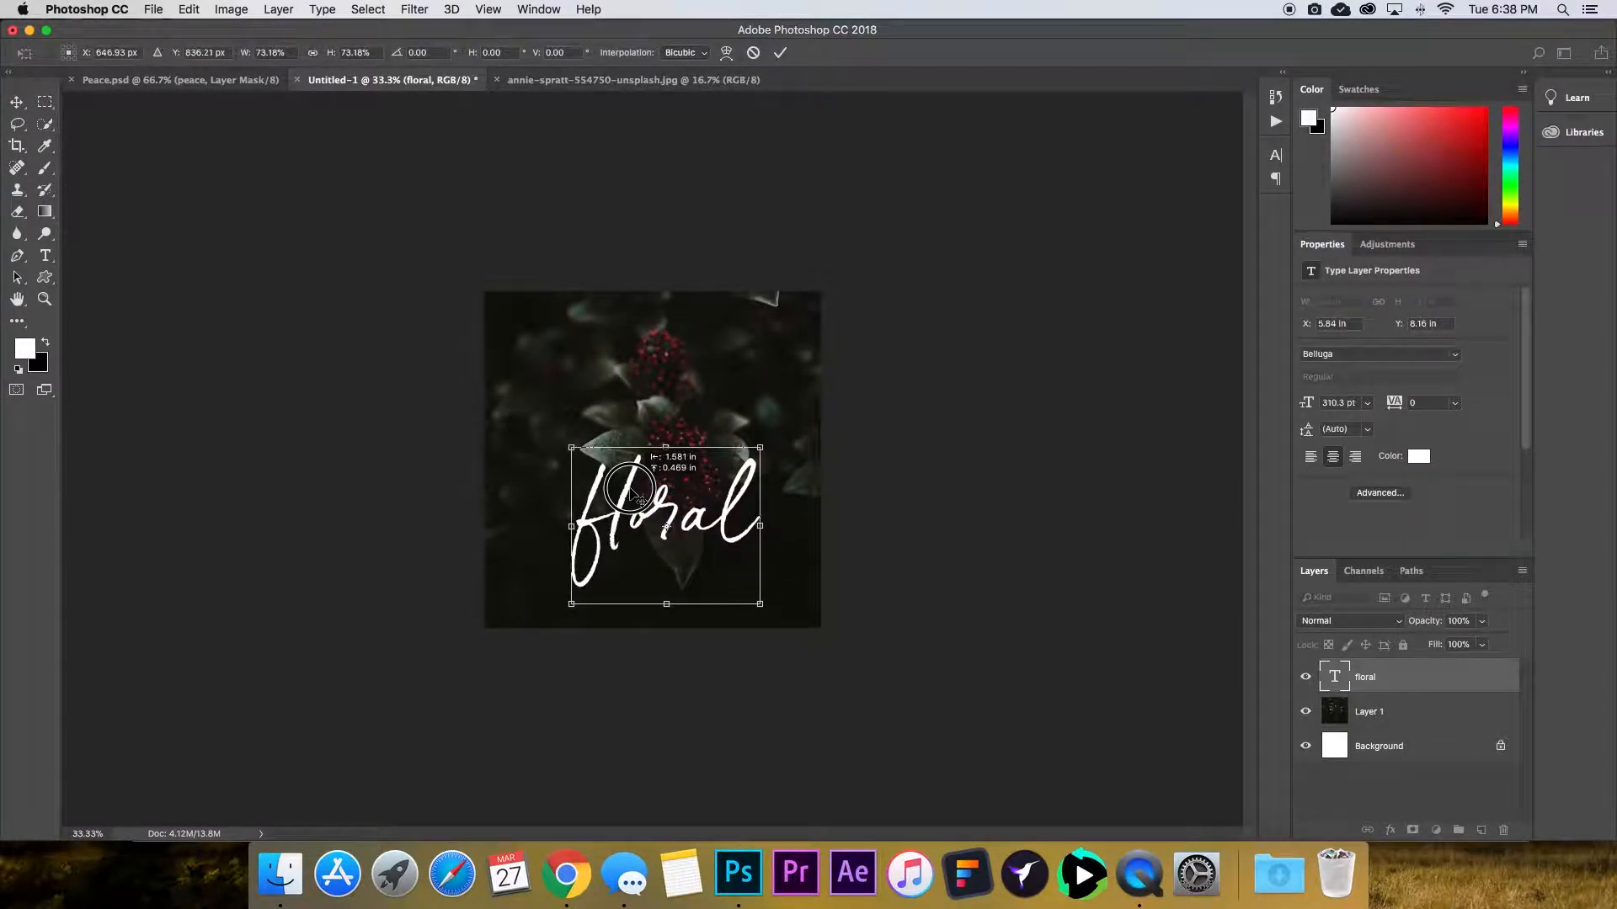
pyautogui.press('Return')
# Move the floral text so it sits centred over the upper part of the photo.
pyautogui.moveTo(682, 514); pyautogui.dragTo(672, 414)
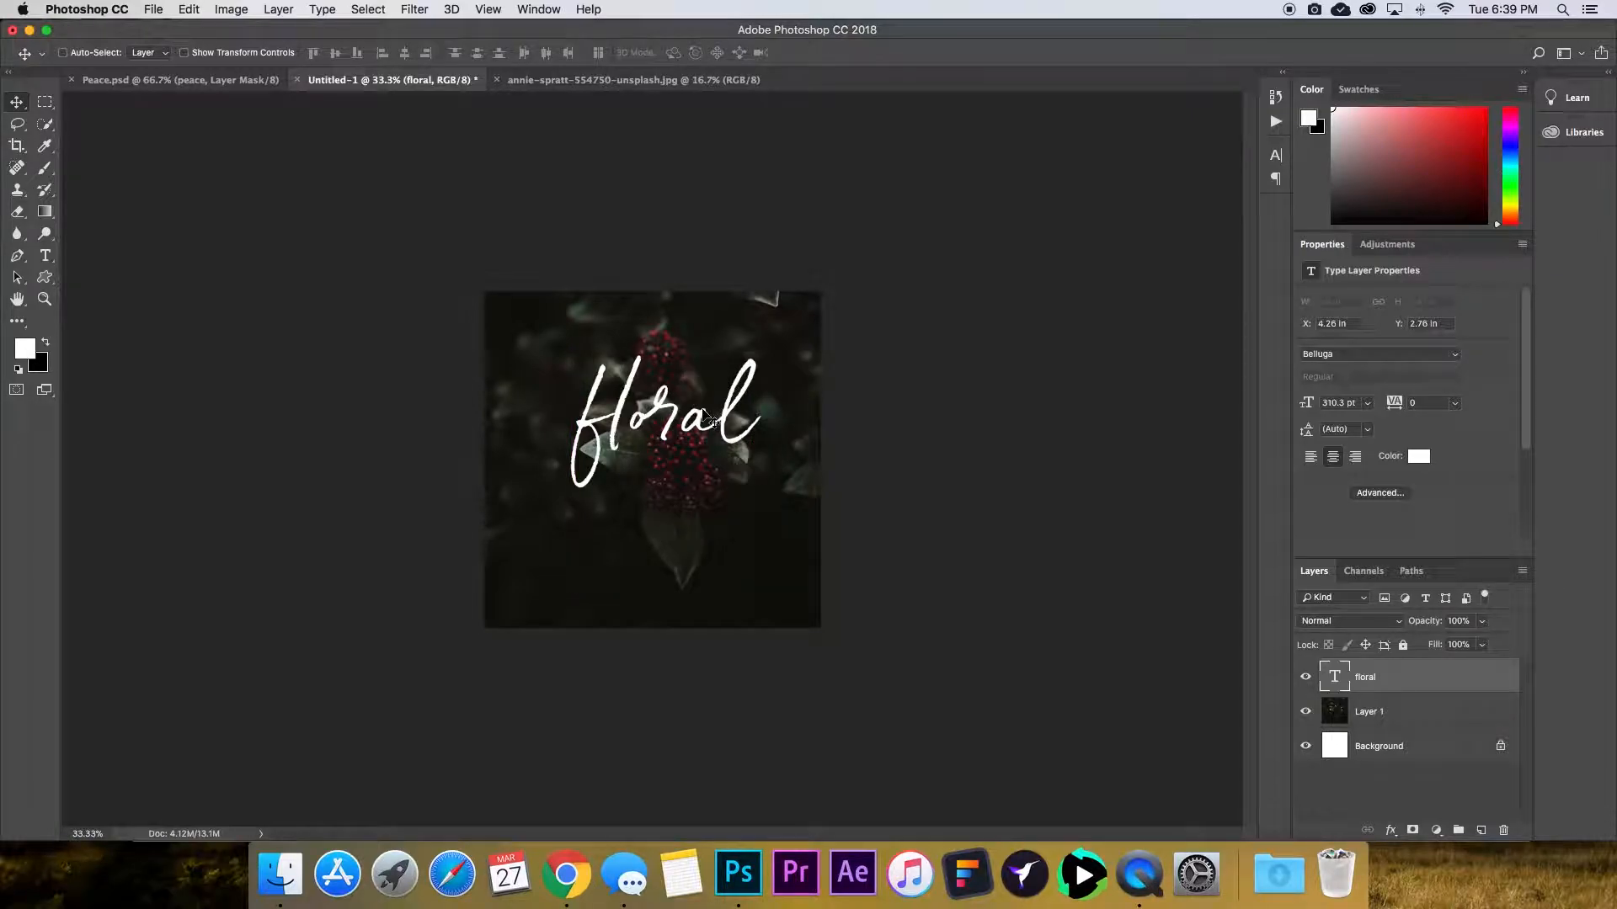
pyautogui.press('super+equal')
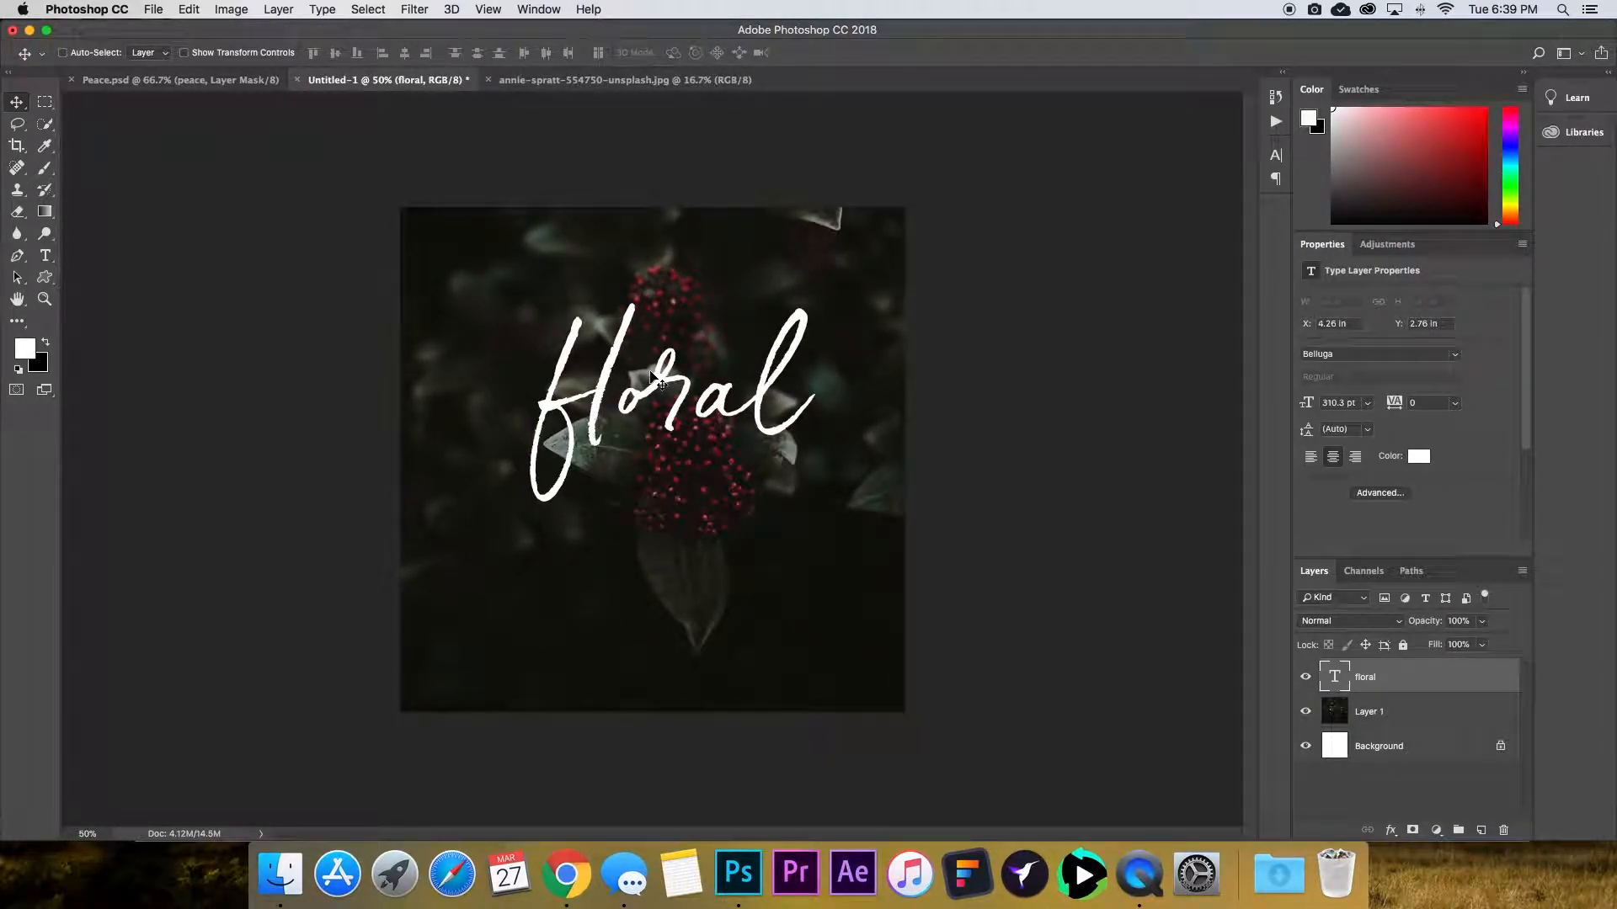
pyautogui.moveTo(676, 405); pyautogui.dragTo(691, 564)
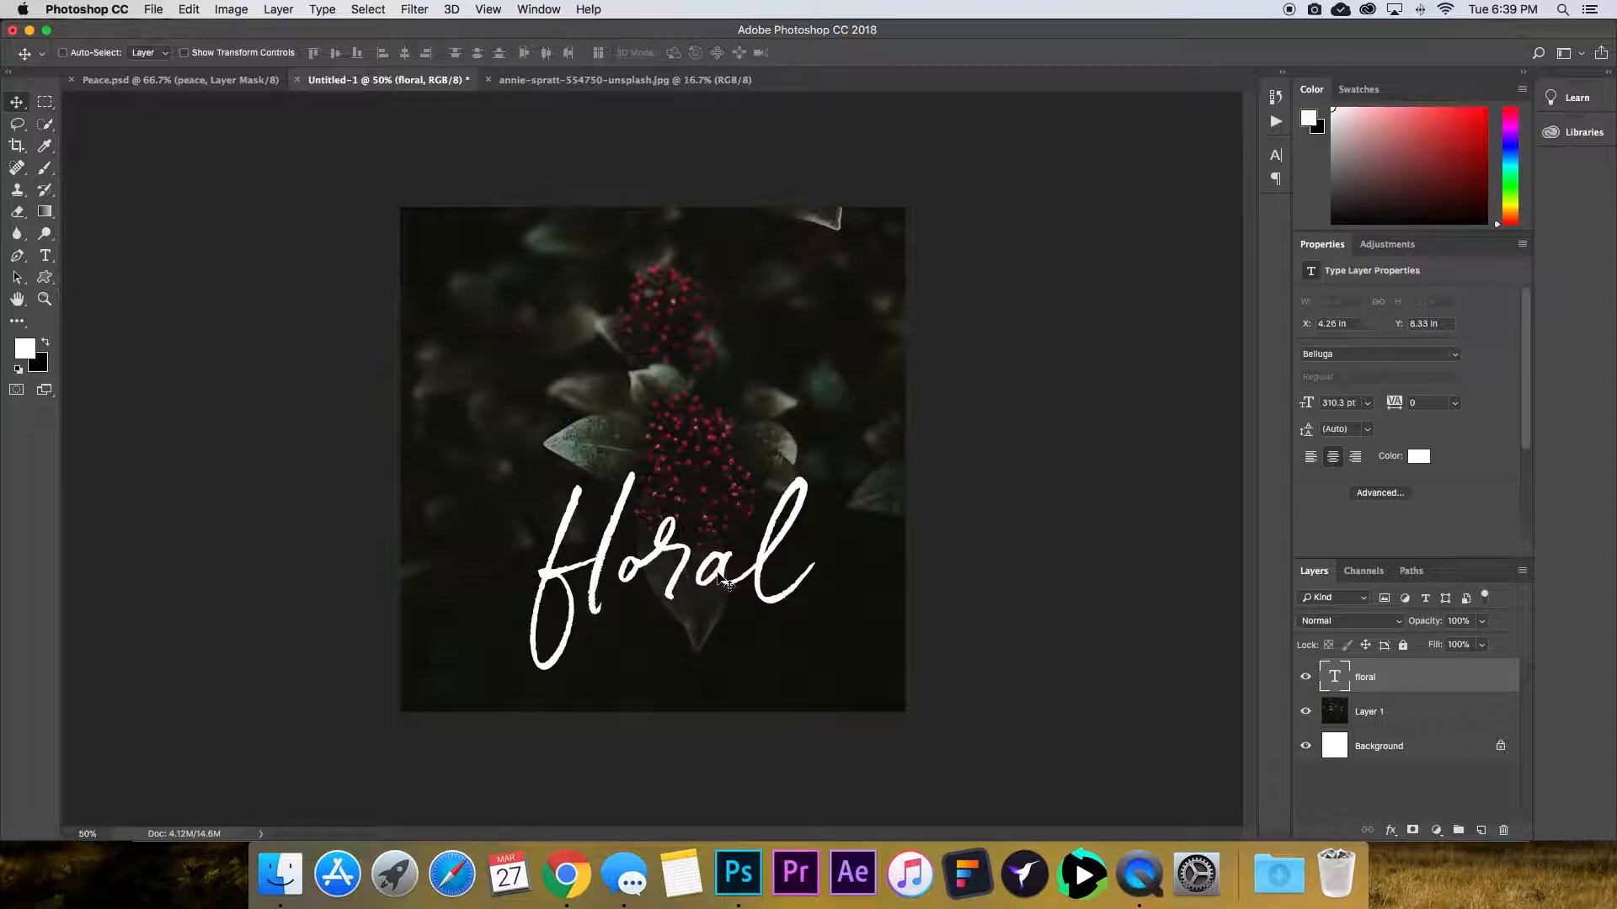
pyautogui.moveTo(697, 570); pyautogui.dragTo(694, 431)
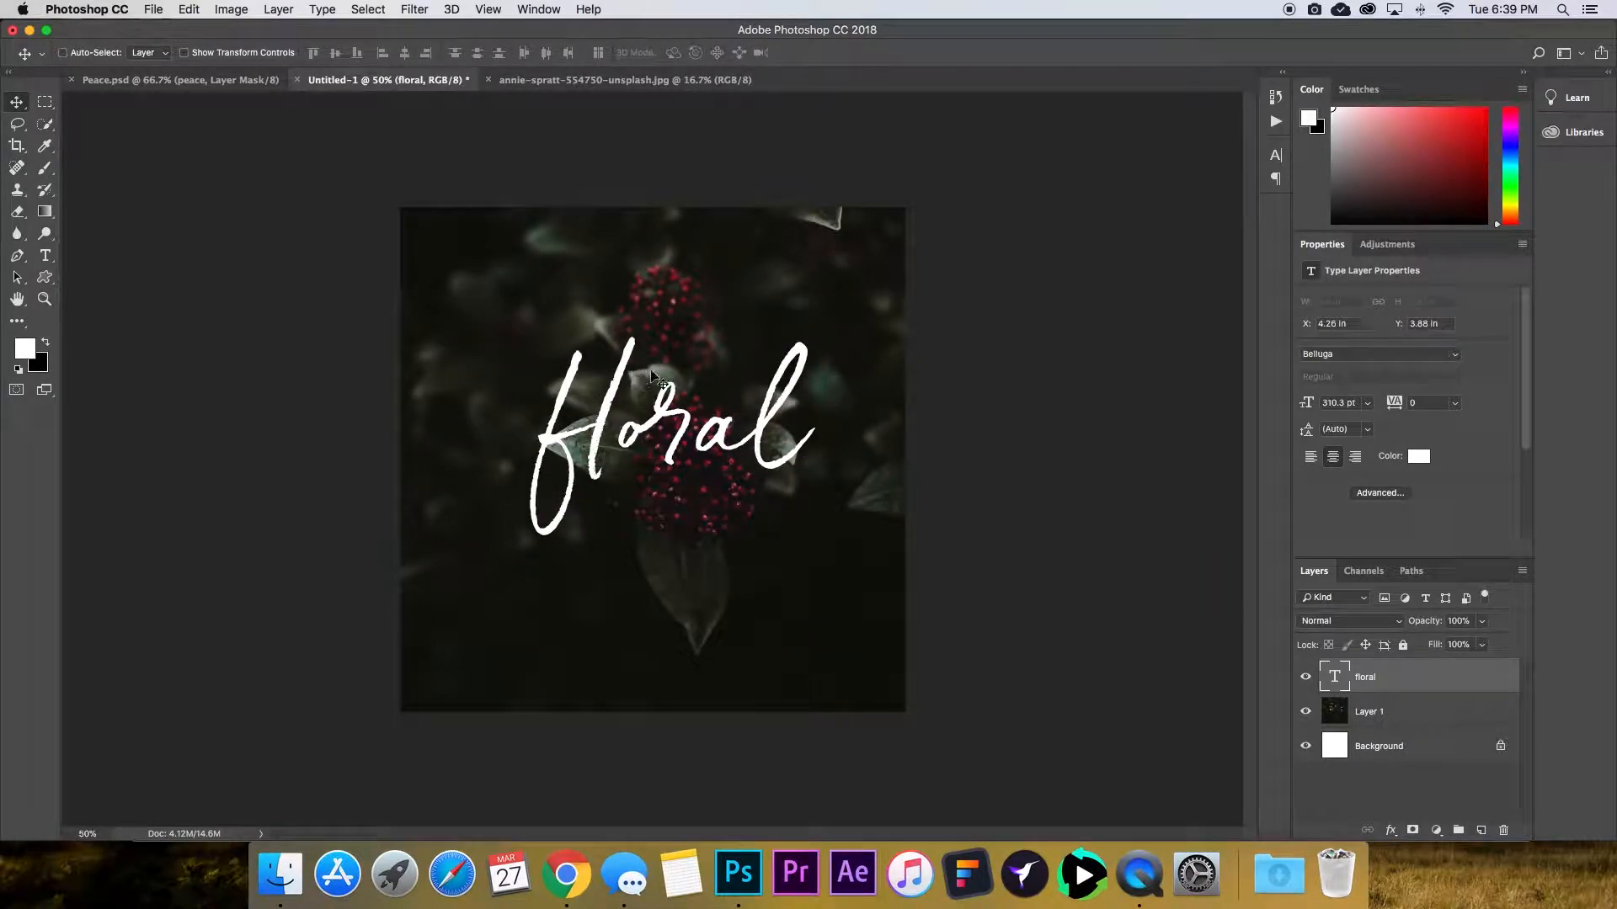
pyautogui.click(689, 475)
pyautogui.moveTo(689, 475); pyautogui.dragTo(682, 413)
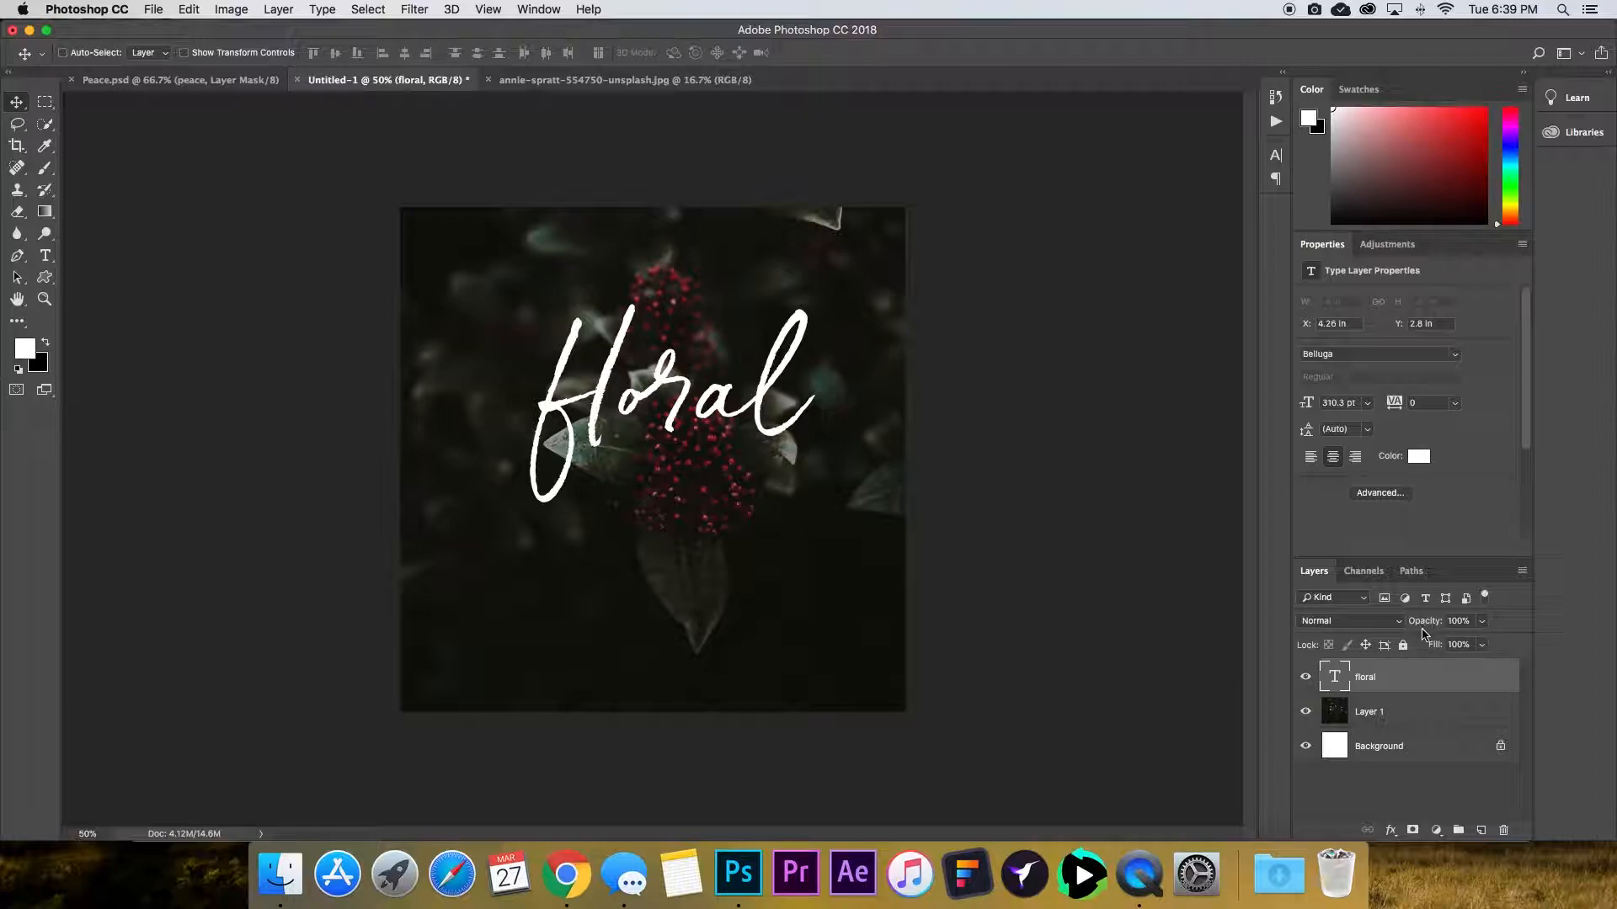
# Lower the floral text layer's opacity to 9%.
pyautogui.moveTo(1432, 626); pyautogui.dragTo(1401, 627)
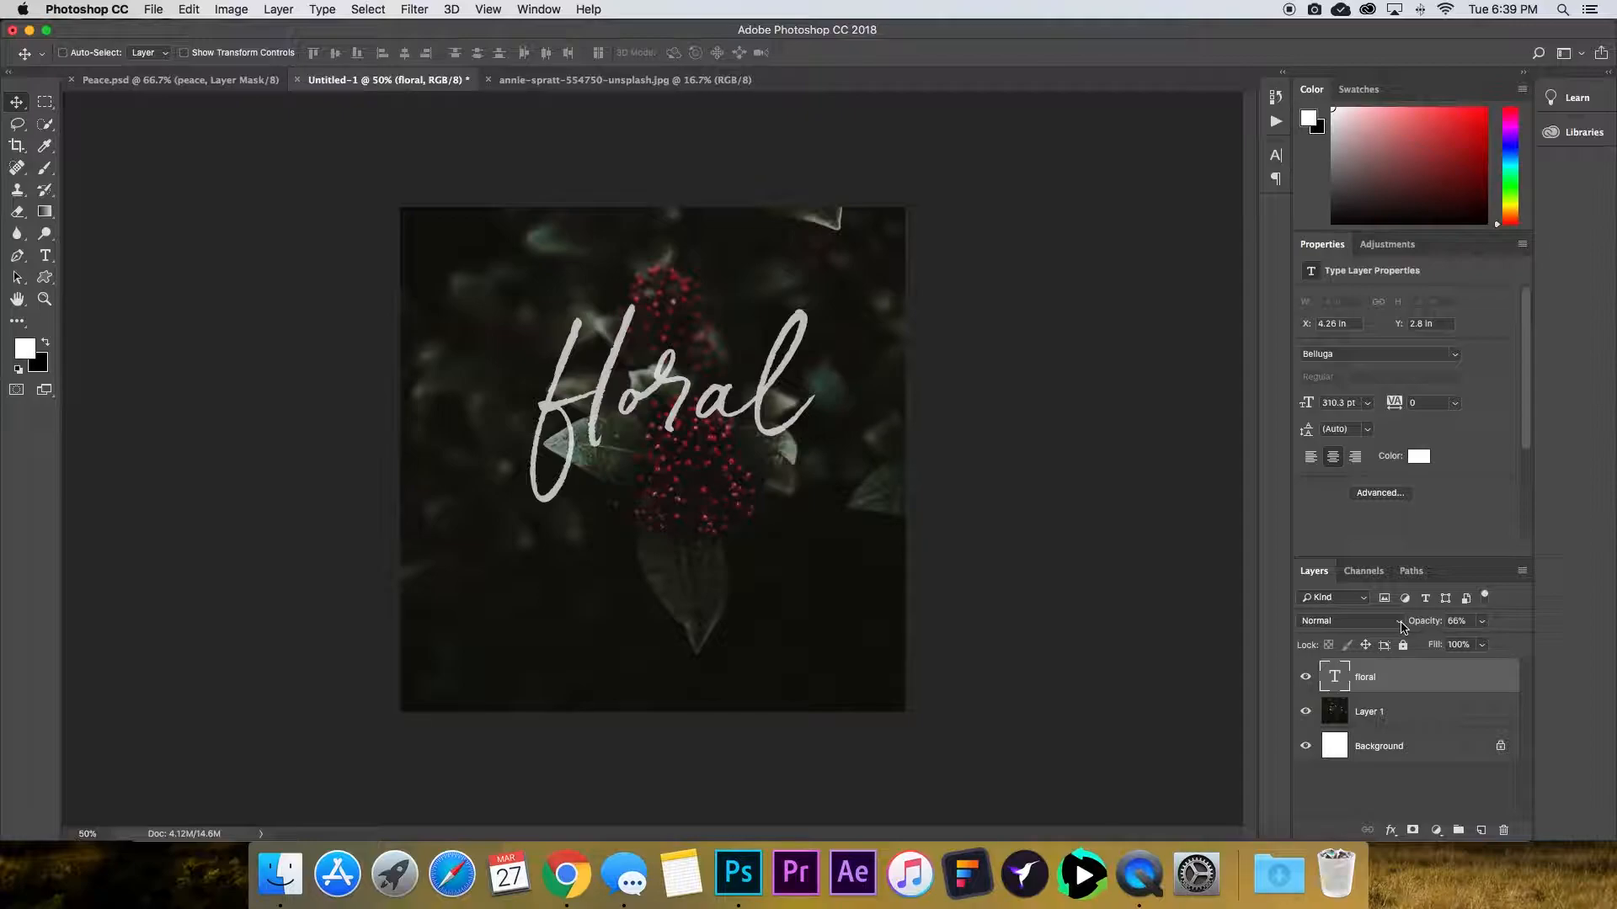
pyautogui.moveTo(1430, 624); pyautogui.dragTo(1383, 630)
pyautogui.press('super+equal')
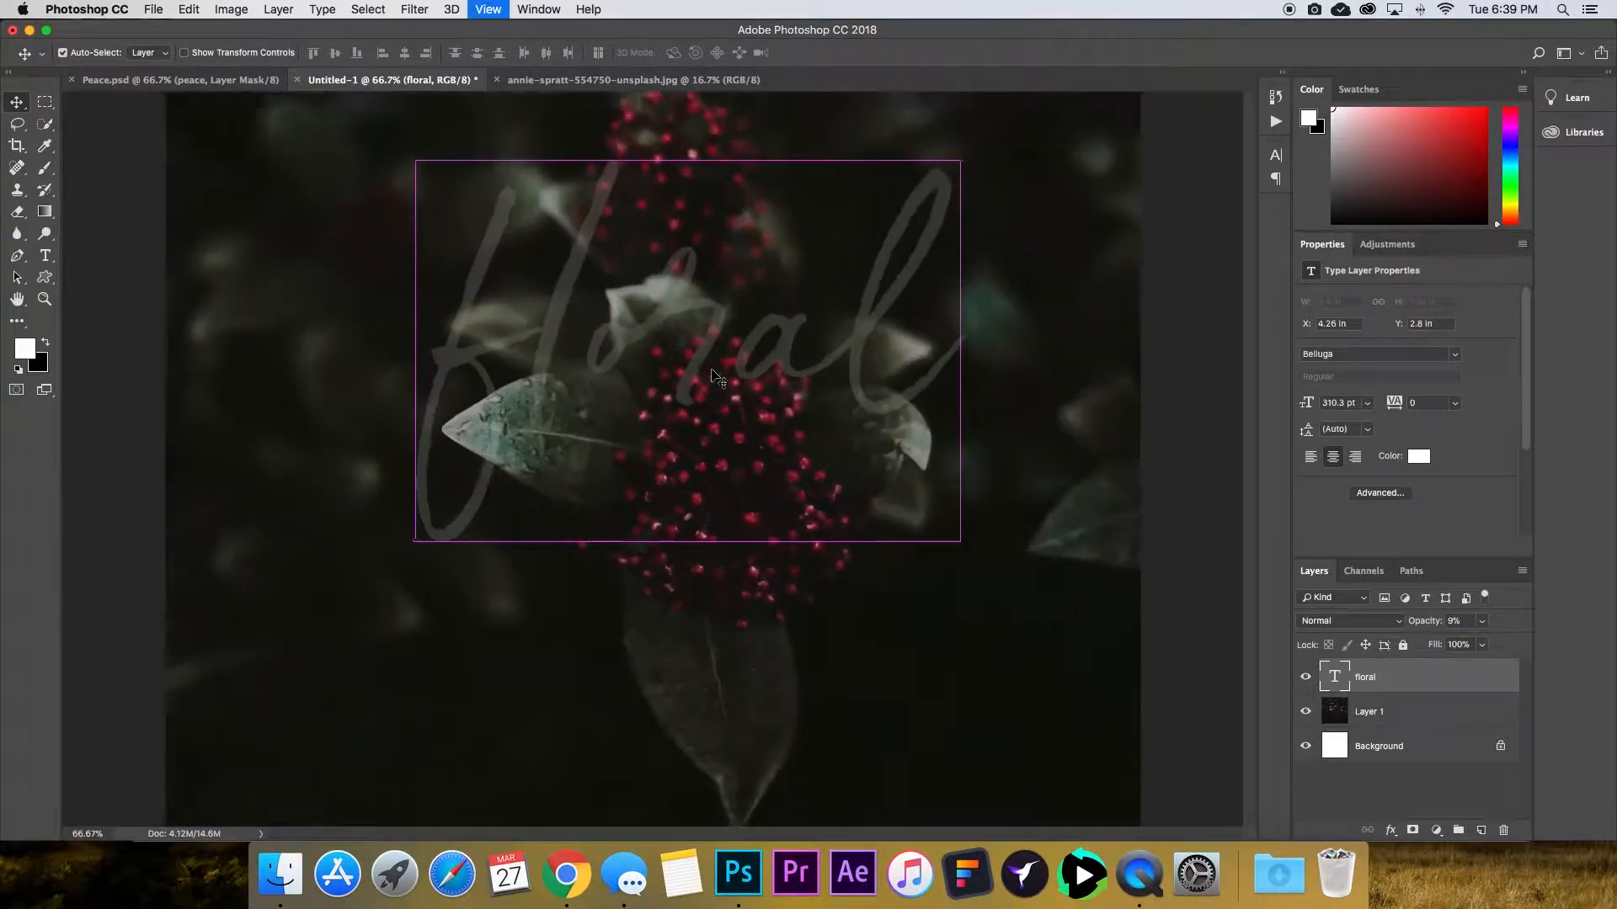
pyautogui.press('super+equal')
pyautogui.press('super+equal')
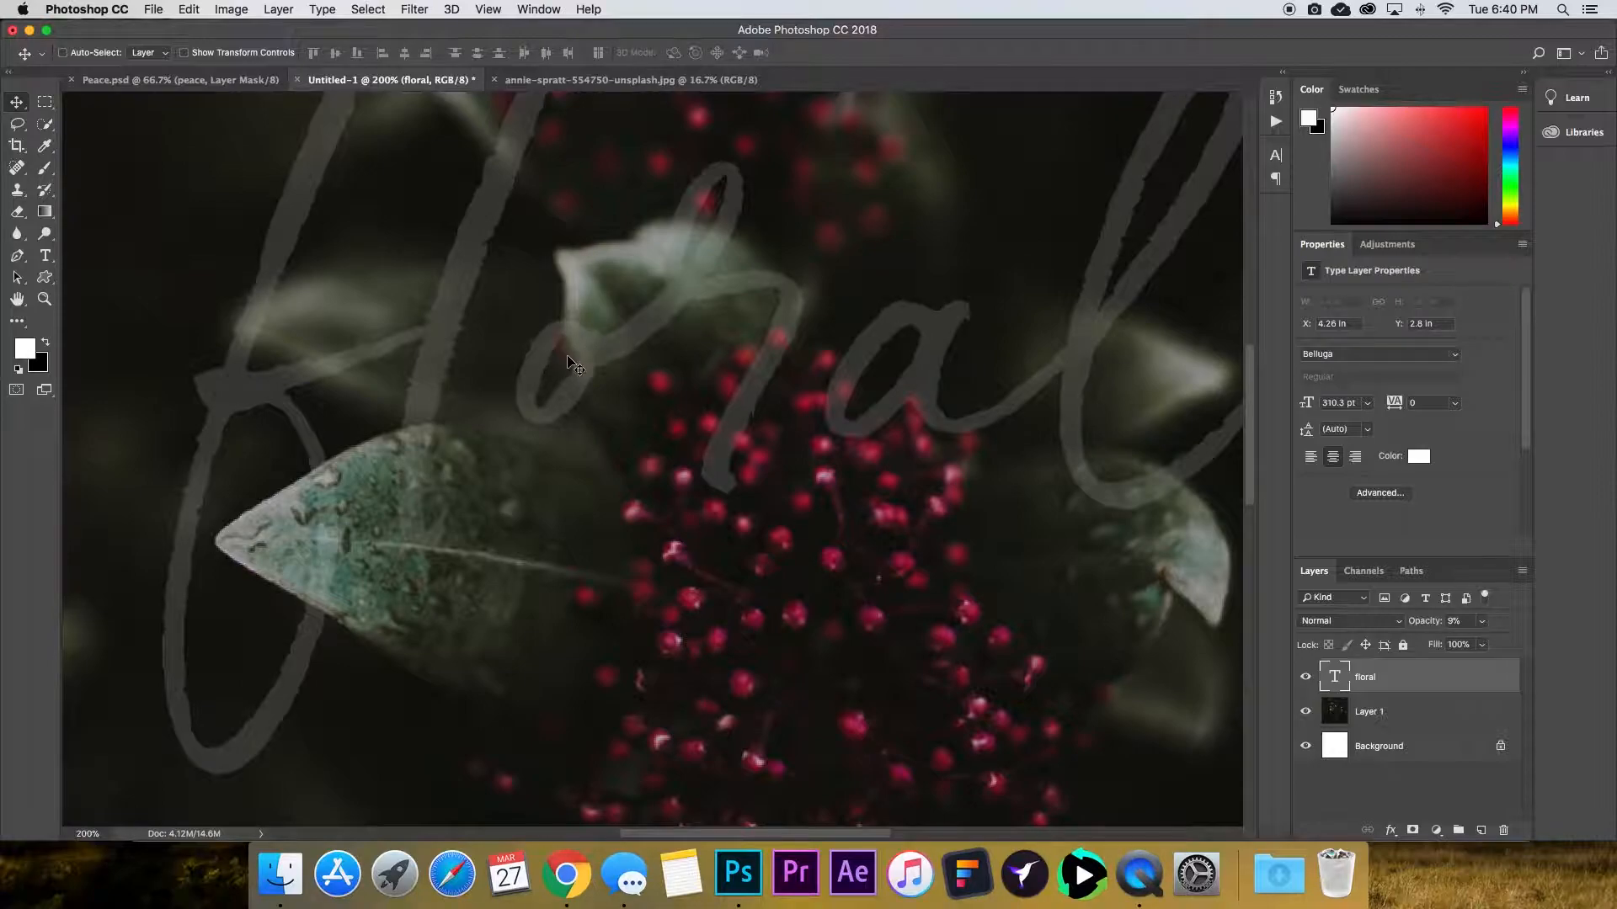
# Raise the floral text layer's opacity to 16%.
pyautogui.press('super+minus')
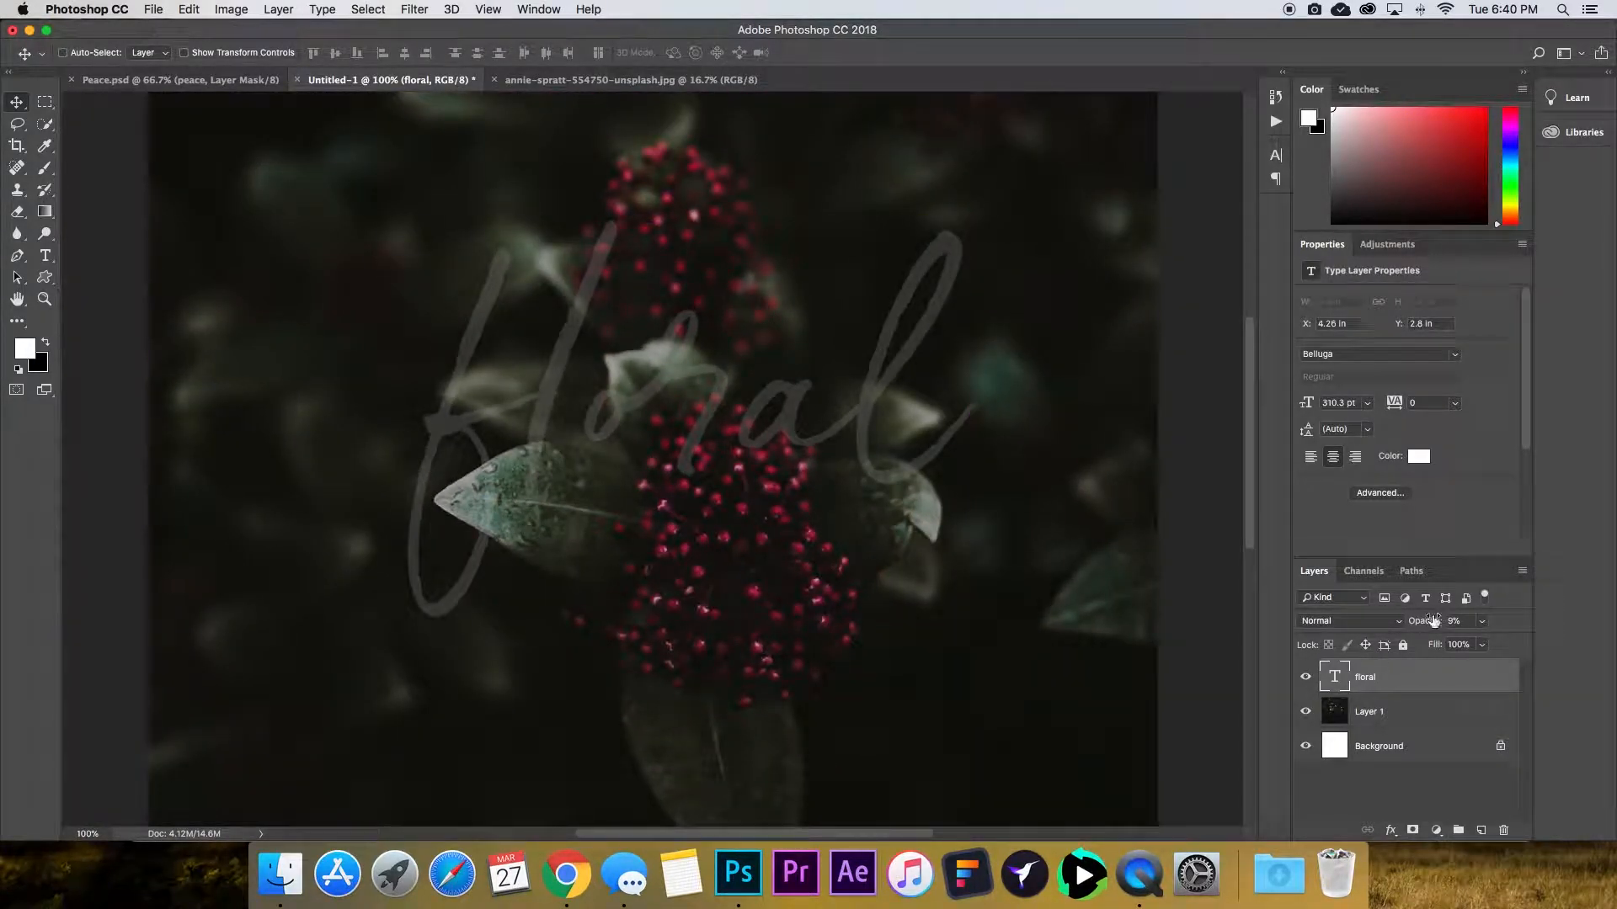
pyautogui.moveTo(1434, 621); pyautogui.dragTo(1446, 621)
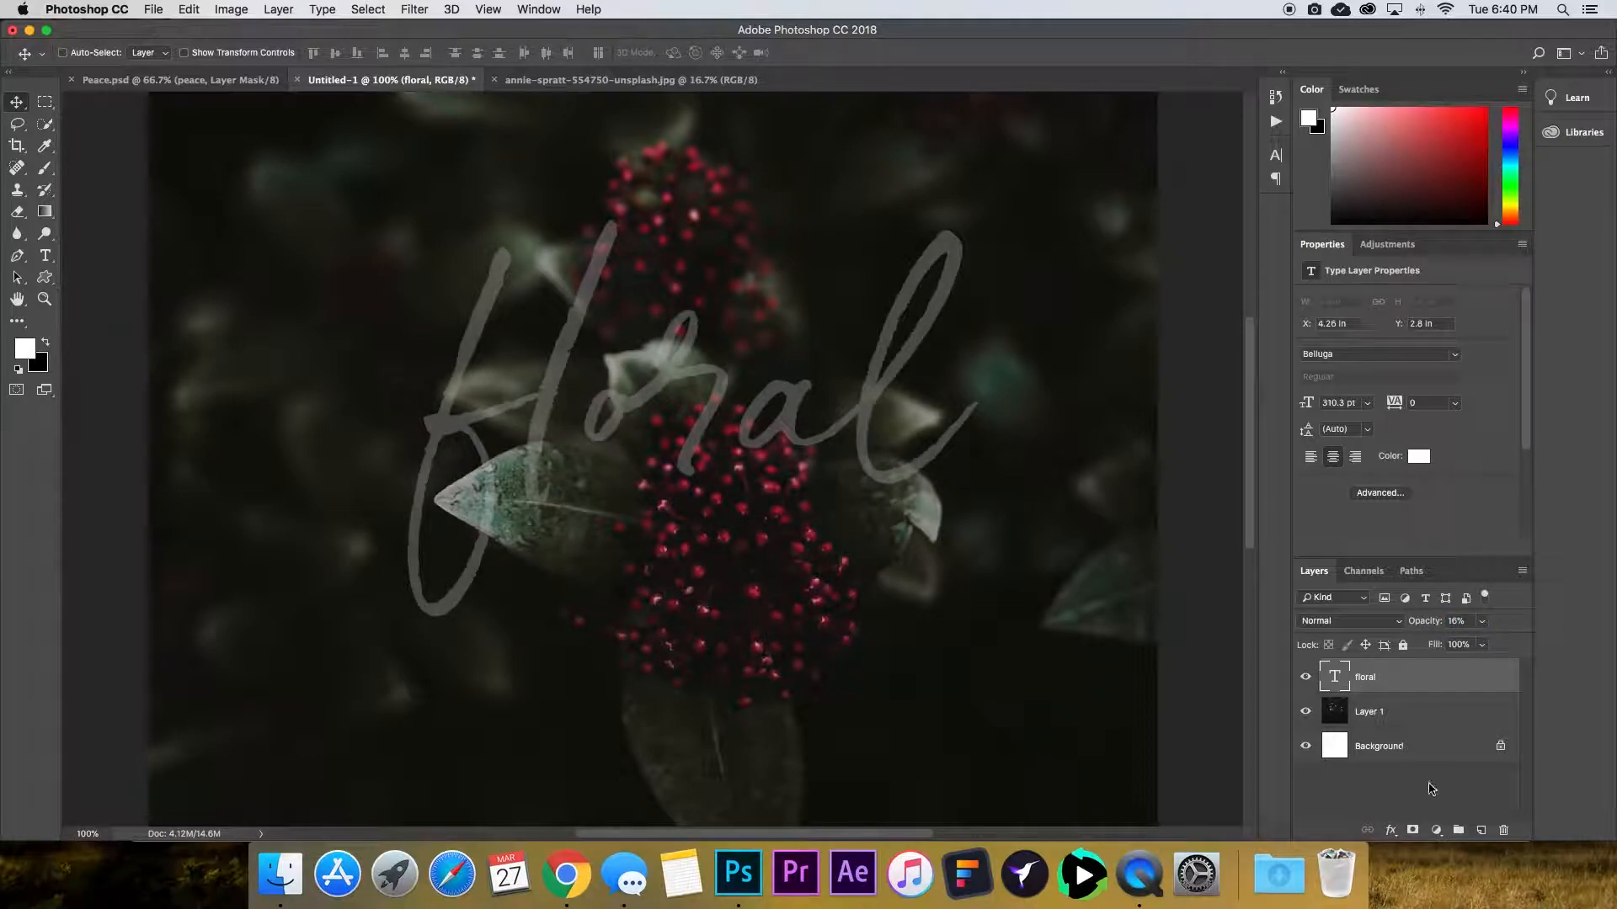
# Add a layer mask to the floral text layer and pick the Brush tool with a soft brush about 17 px.
pyautogui.click(1412, 832)
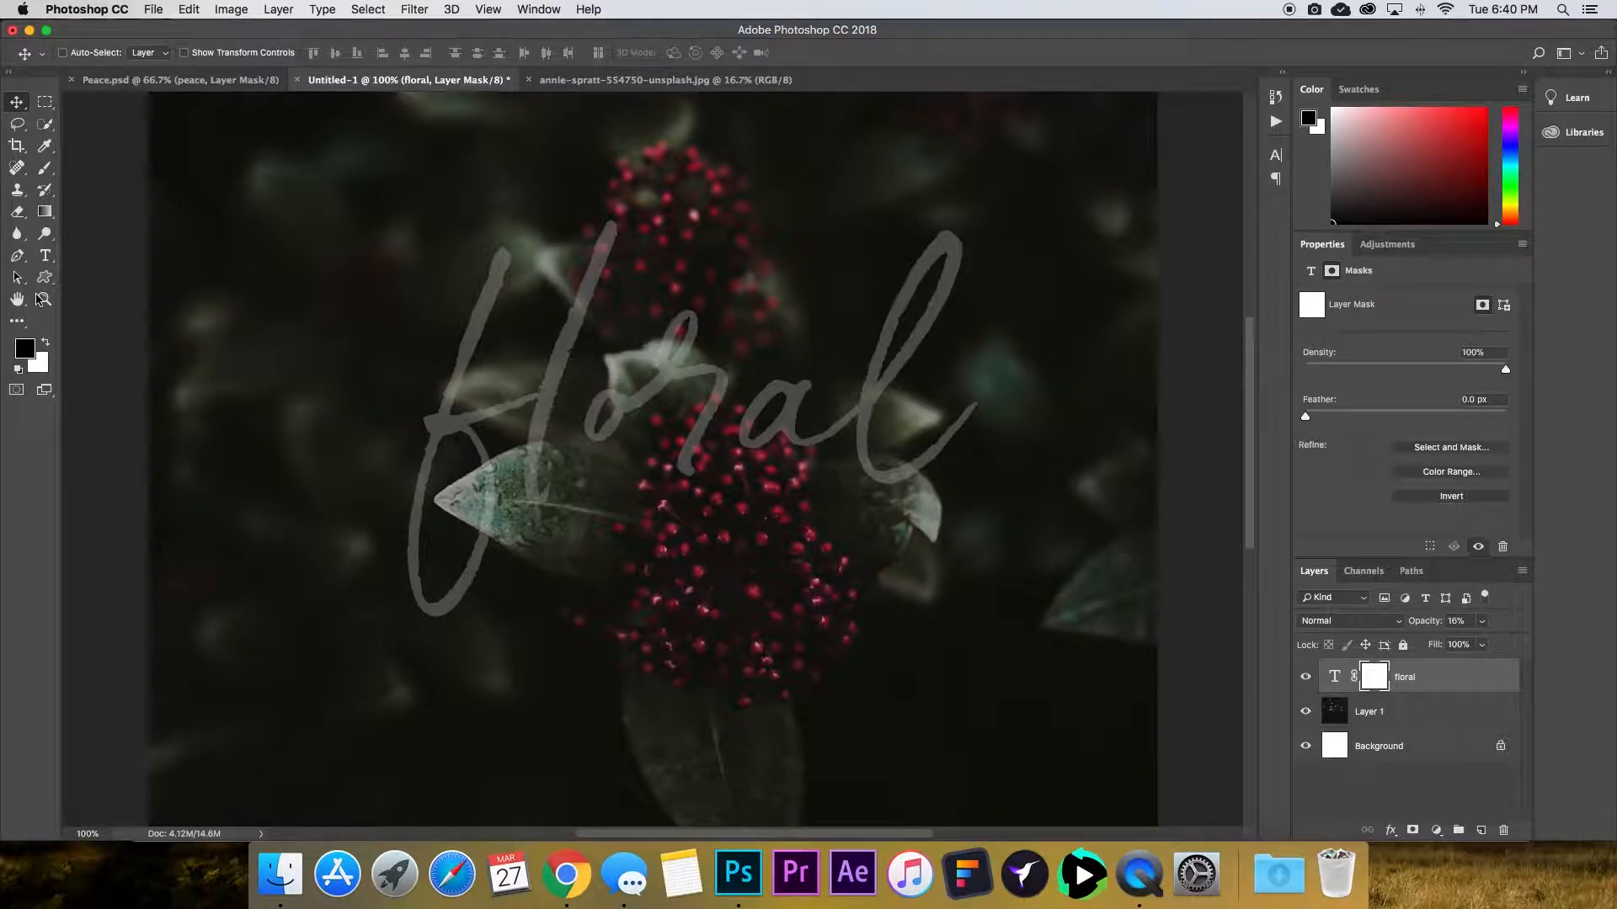
pyautogui.click(46, 171)
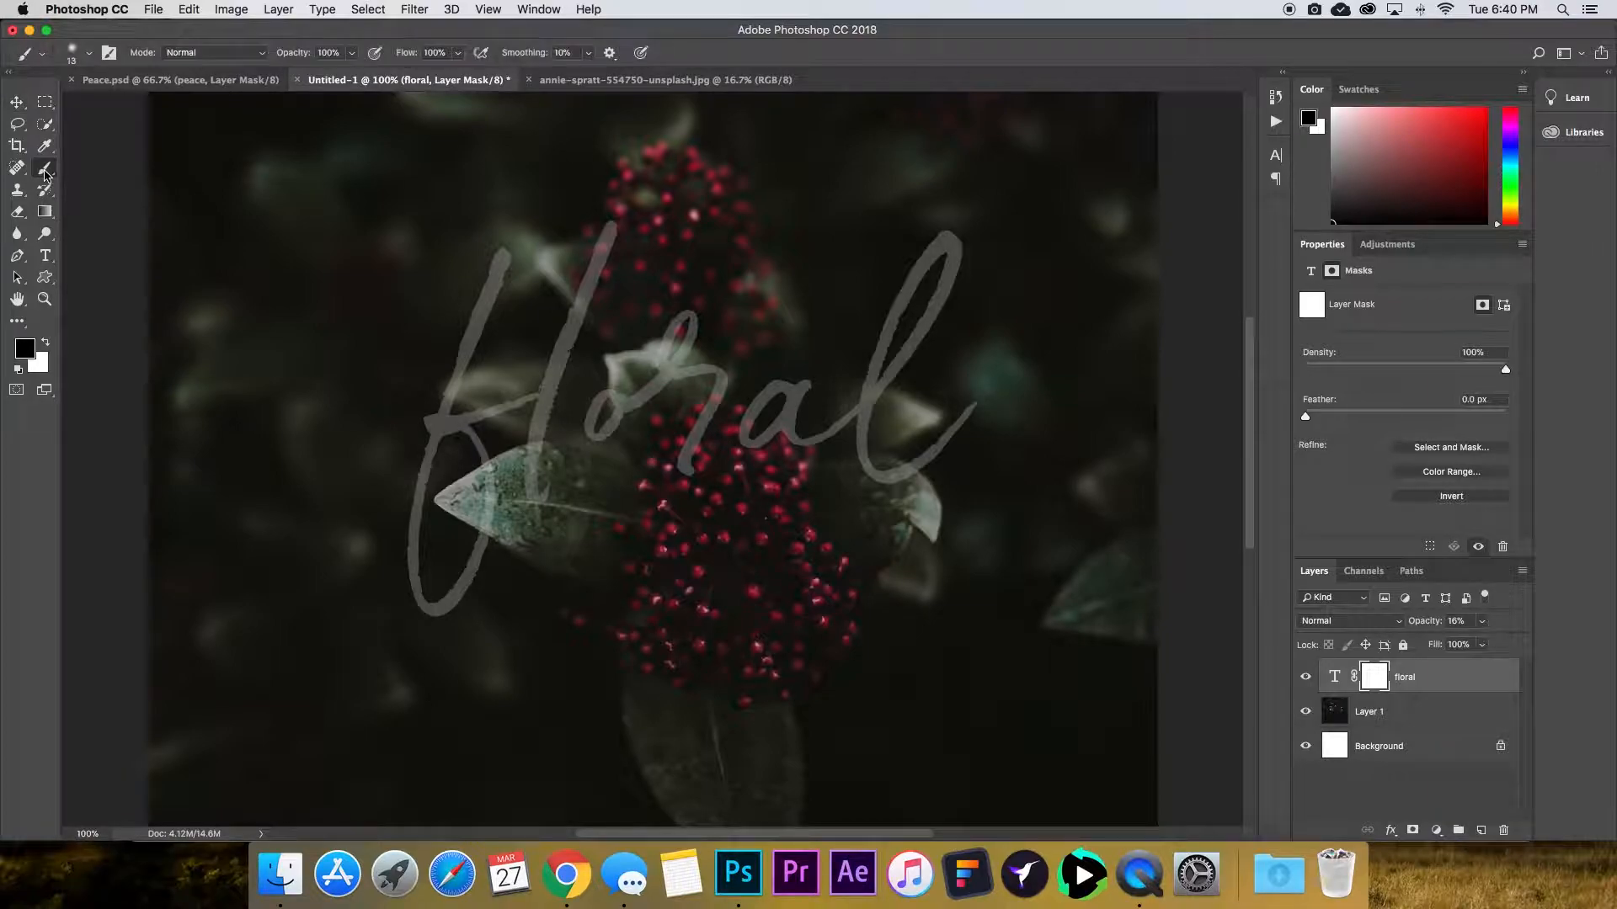
pyautogui.click(89, 57)
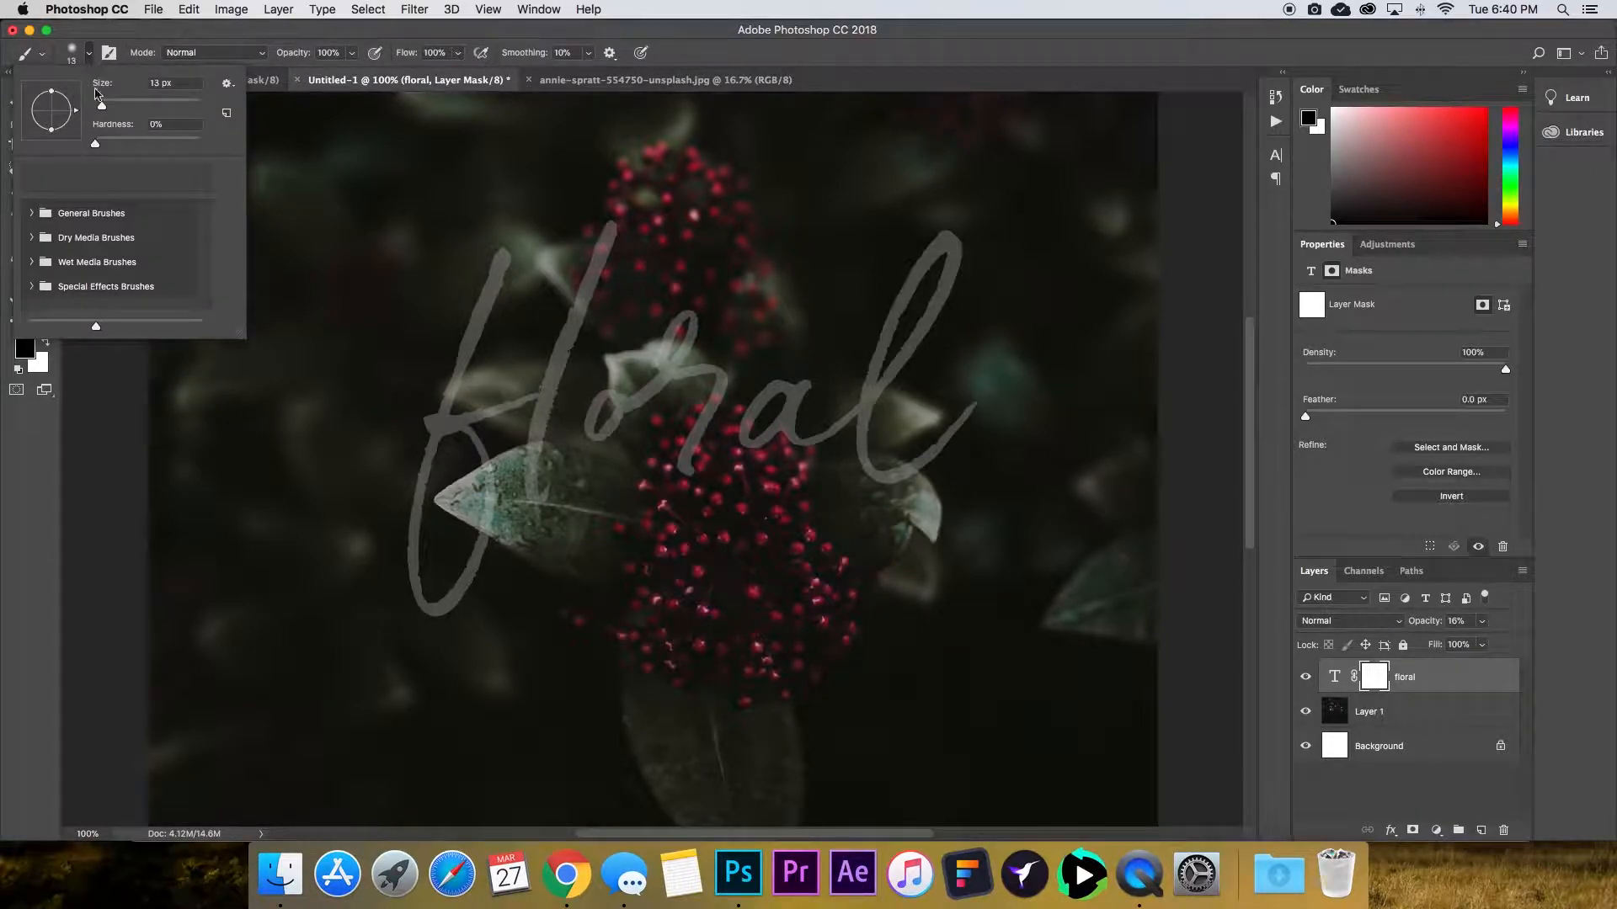
pyautogui.moveTo(101, 111); pyautogui.dragTo(104, 111)
pyautogui.click(696, 38)
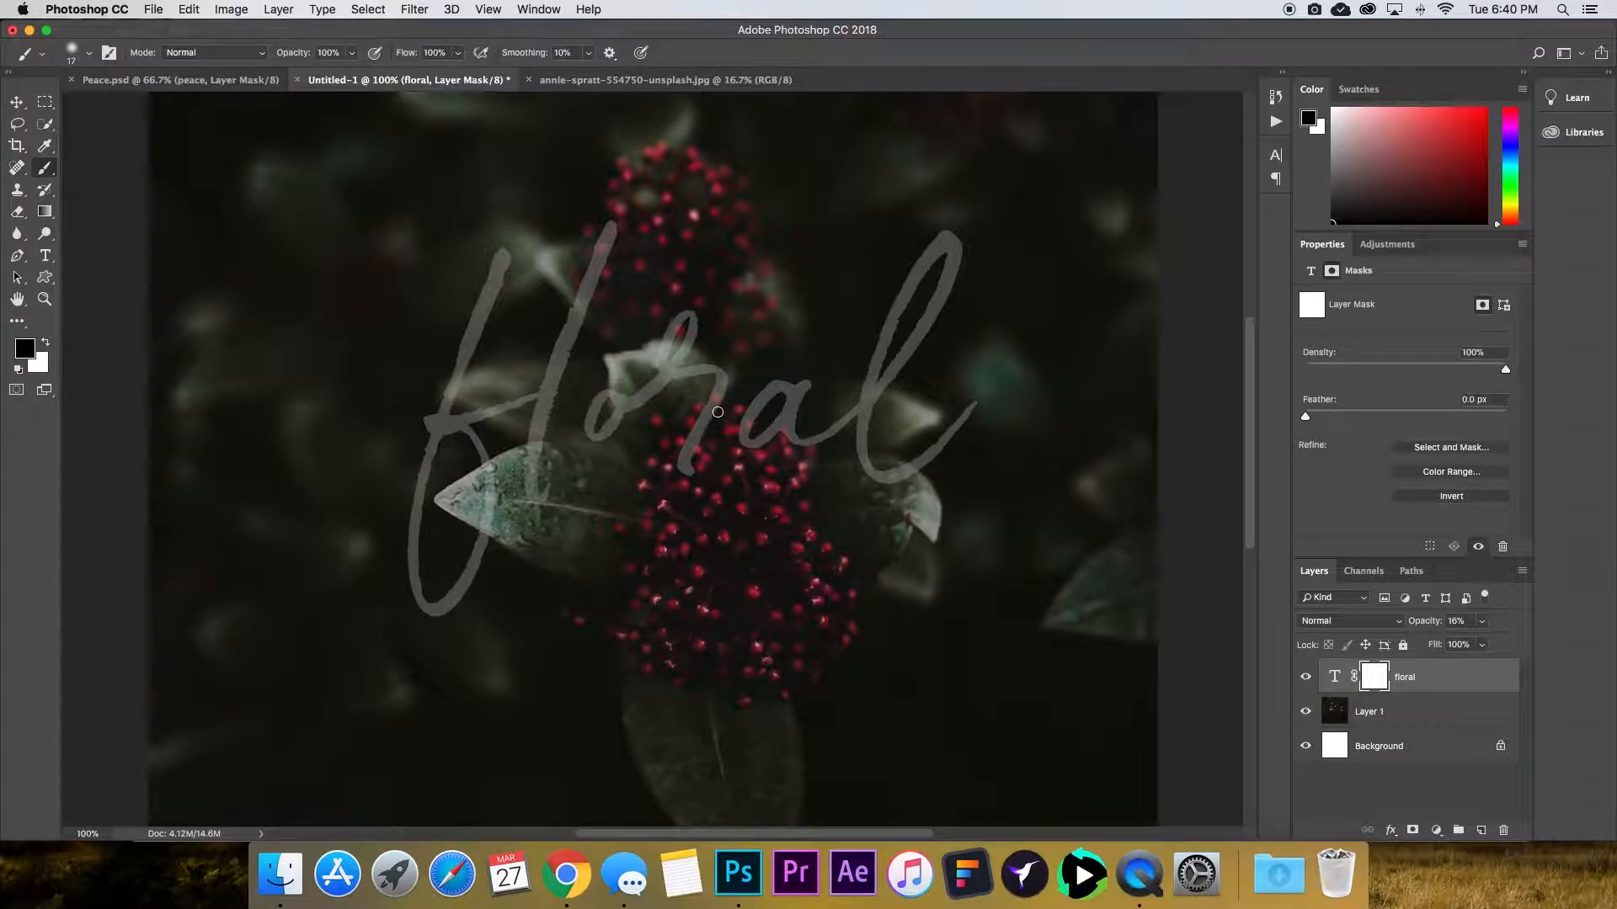
# Paint black on the text's layer mask to hide the letters where they cross the berries, checking at 100% and 8% layer opacity.
pyautogui.moveTo(714, 400)
pyautogui.mouseDown()
pyautogui.moveTo(728, 410)
pyautogui.moveTo(704, 415)
pyautogui.moveTo(680, 462)
pyautogui.moveTo(719, 413)
pyautogui.moveTo(694, 475)
pyautogui.mouseUp()
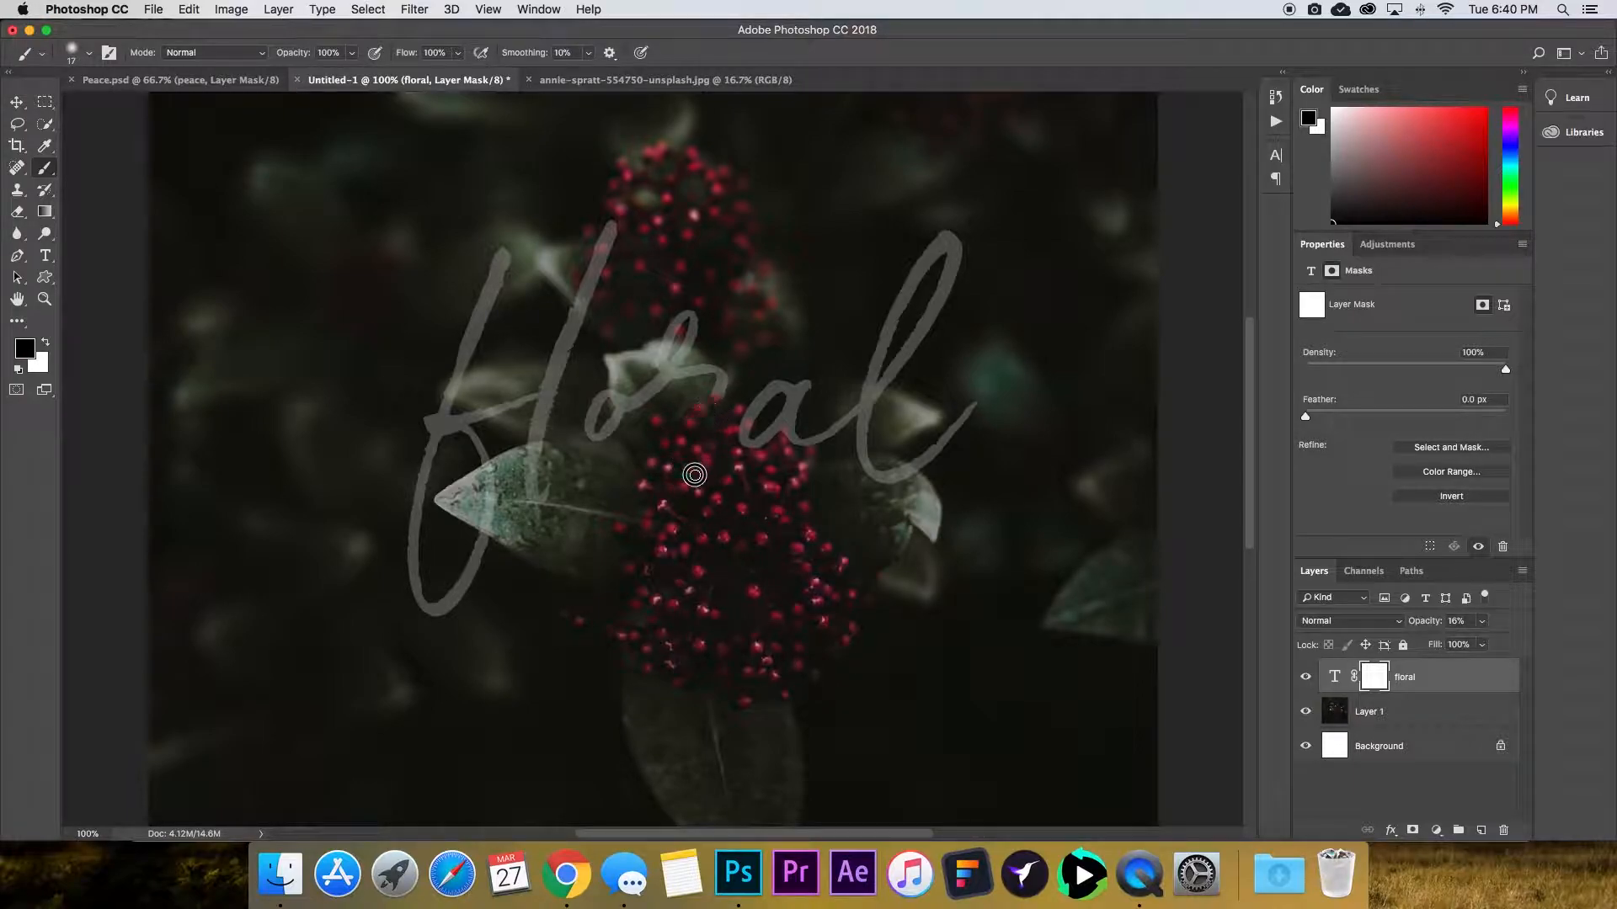
pyautogui.moveTo(714, 406); pyautogui.dragTo(697, 462)
pyautogui.moveTo(1422, 625); pyautogui.dragTo(1555, 632)
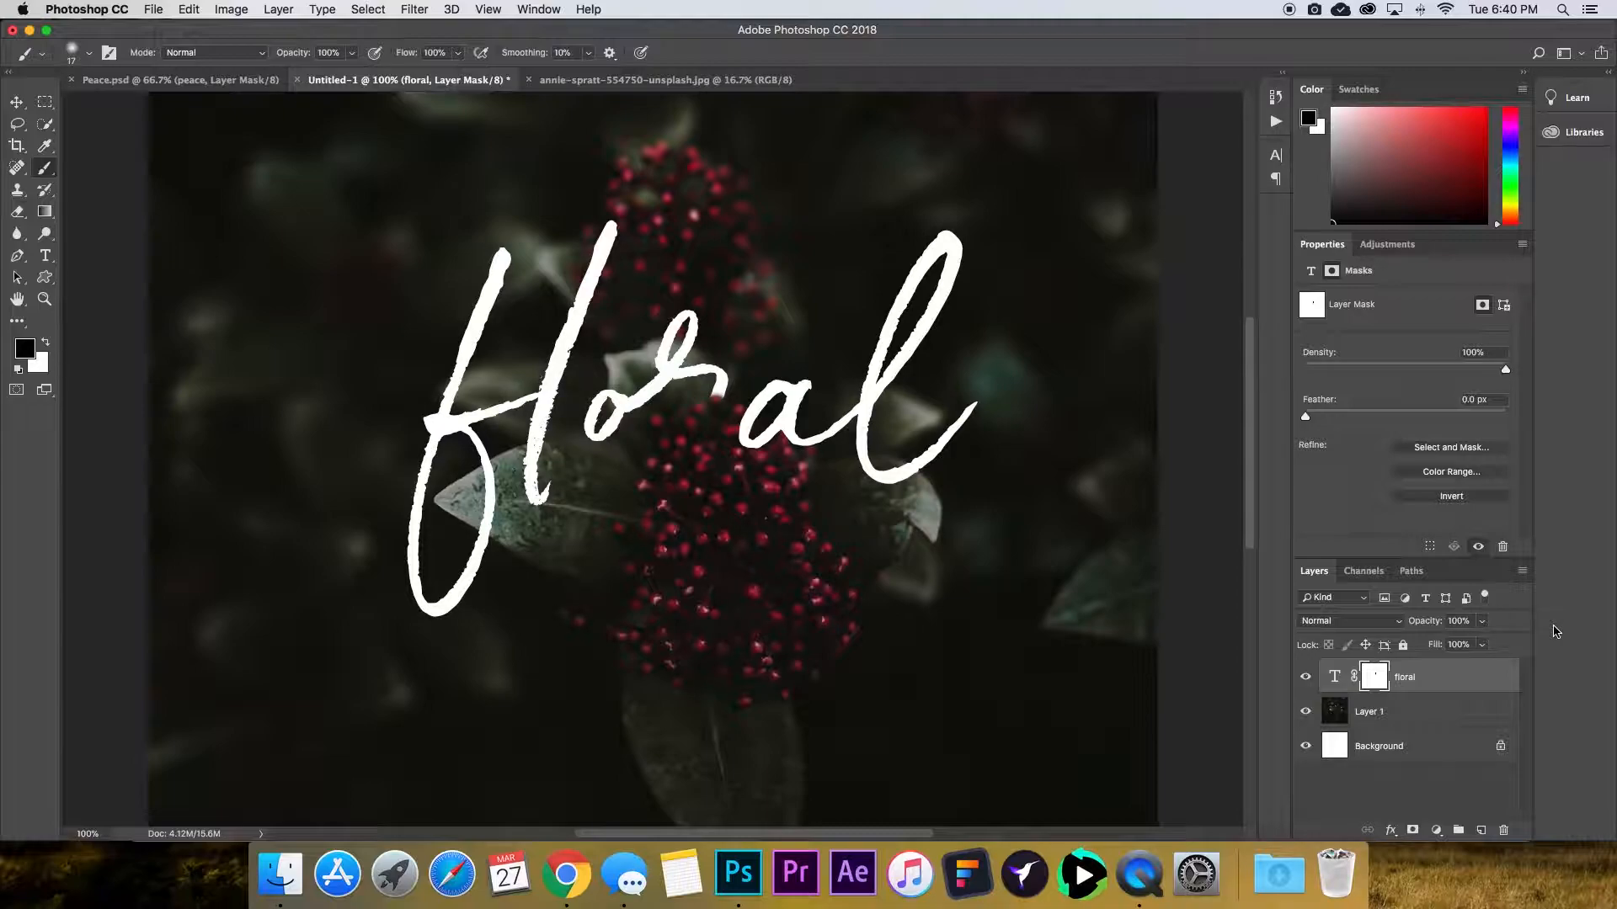
pyautogui.moveTo(1430, 625); pyautogui.dragTo(1351, 630)
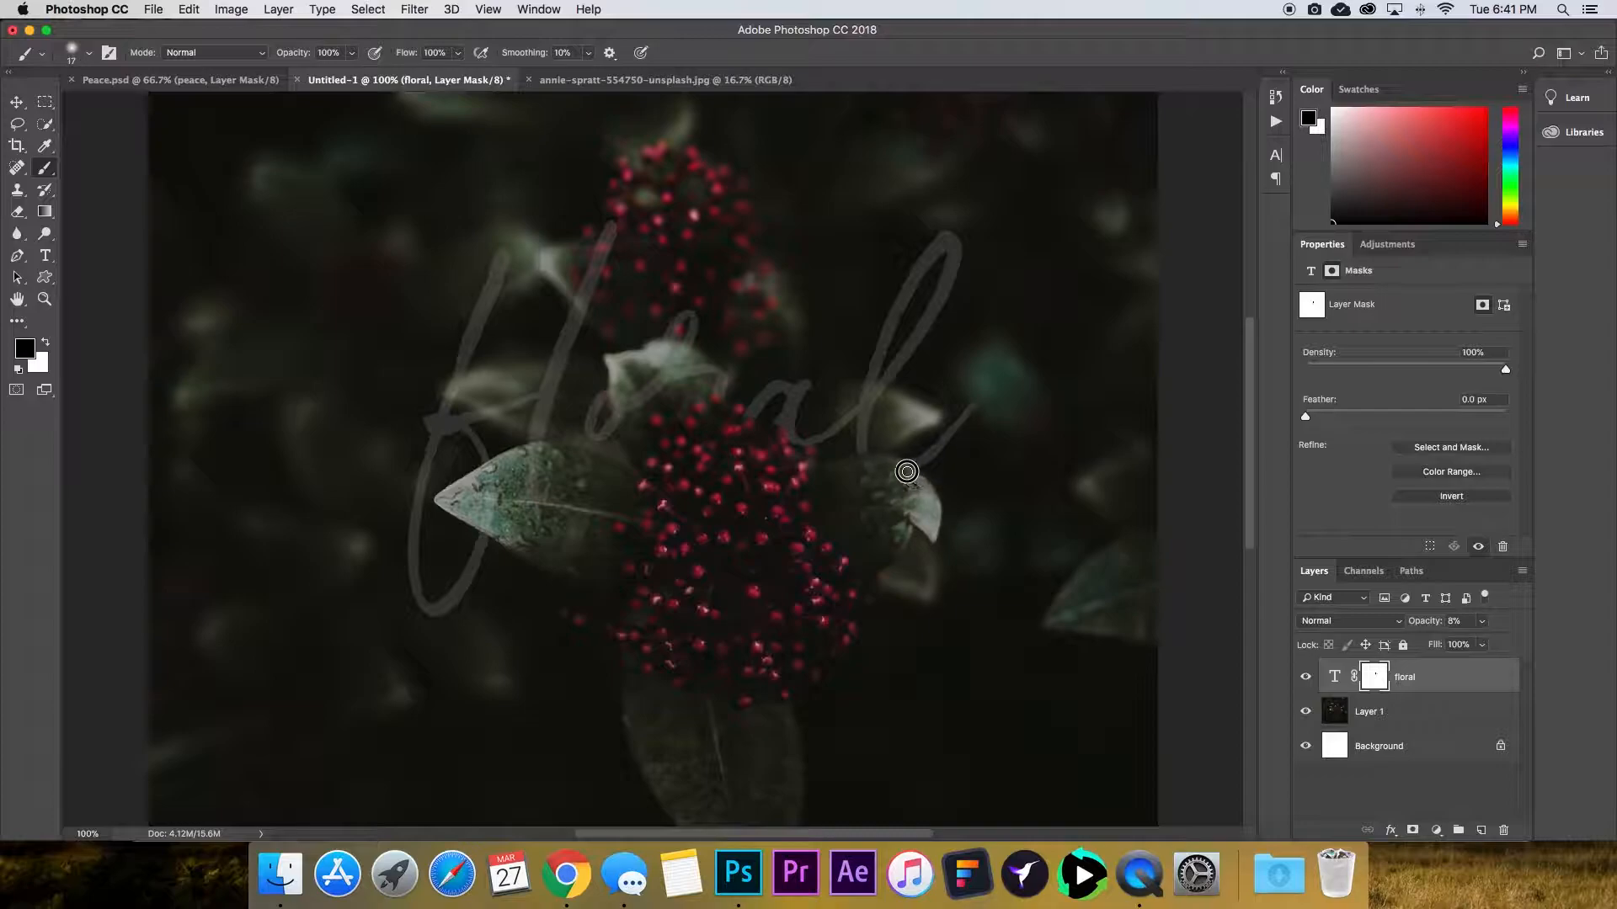
pyautogui.moveTo(862, 462); pyautogui.dragTo(844, 467)
pyautogui.click(545, 451)
pyautogui.moveTo(545, 451)
pyautogui.mouseDown()
pyautogui.moveTo(526, 472)
pyautogui.moveTo(532, 511)
pyautogui.moveTo(547, 505)
pyautogui.moveTo(524, 489)
pyautogui.moveTo(537, 457)
pyautogui.mouseUp()
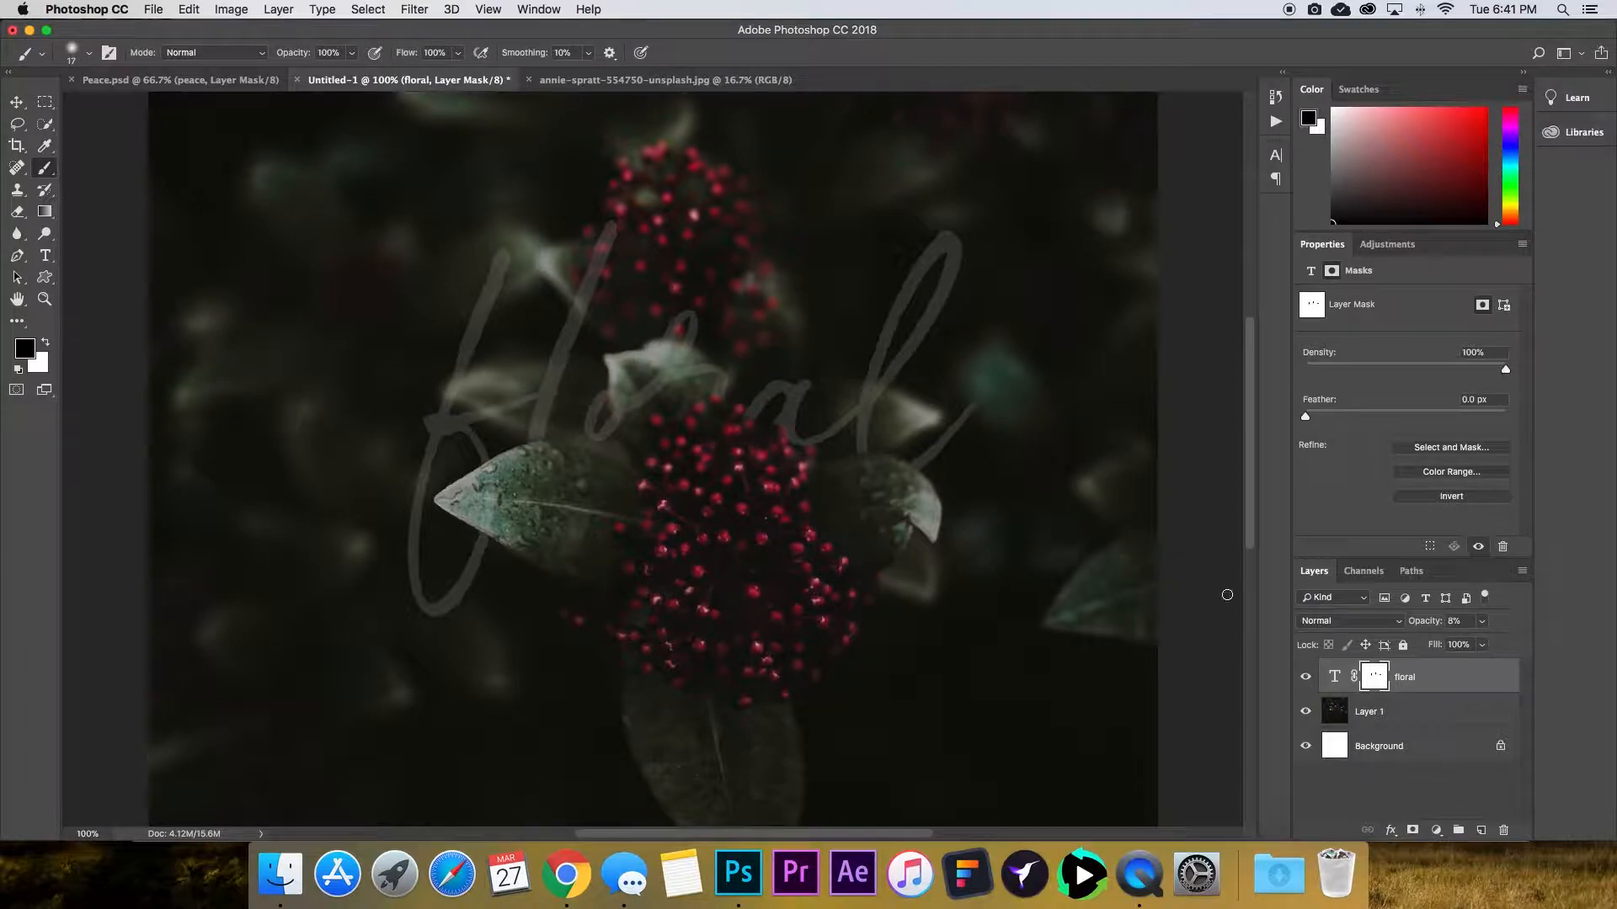
pyautogui.moveTo(1440, 621); pyautogui.dragTo(1540, 630)
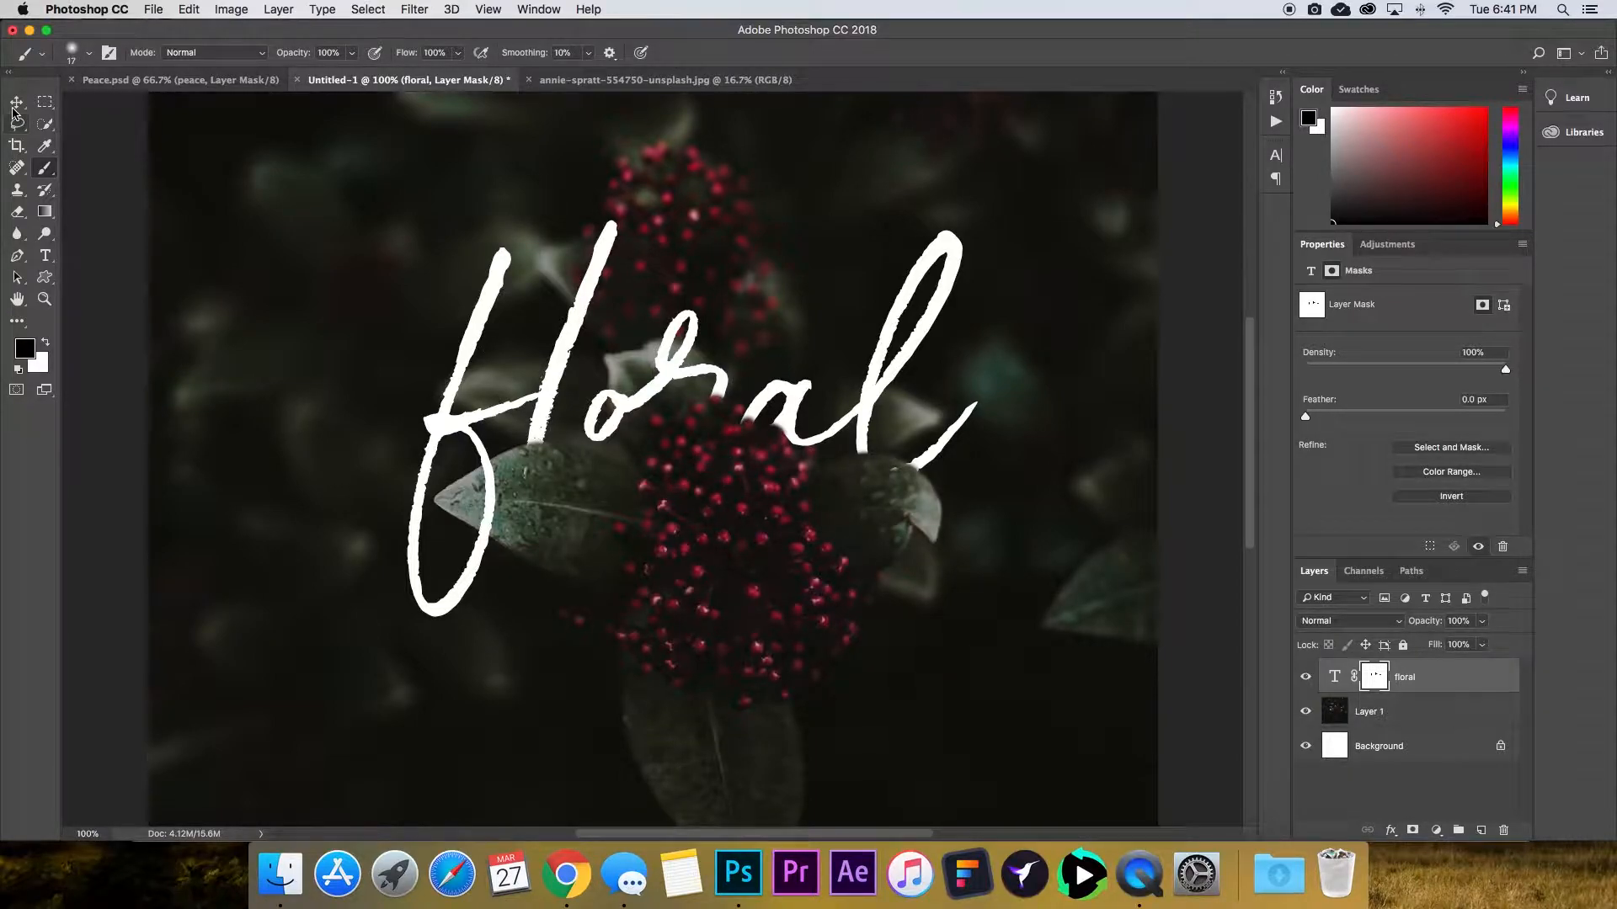
# Set the brush to 33% opacity and about 65 px, and paint softly on the mask over the leaf beneath the f.
pyautogui.press('v')
pyautogui.press('super+minus')
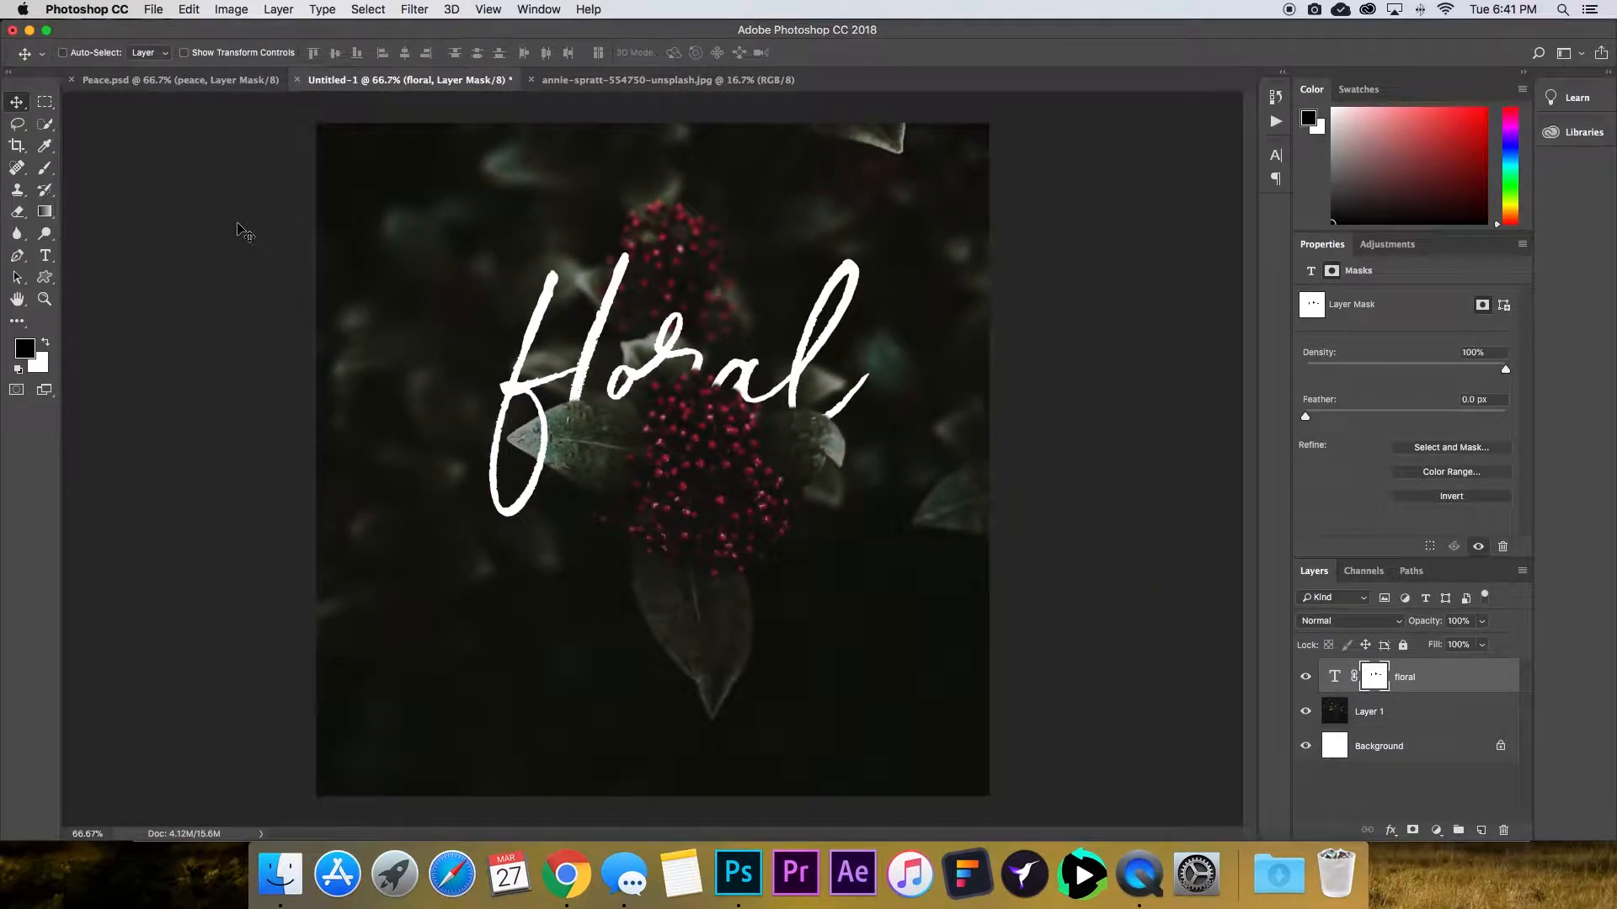
pyautogui.press('super+plus')
pyautogui.press('super+plus')
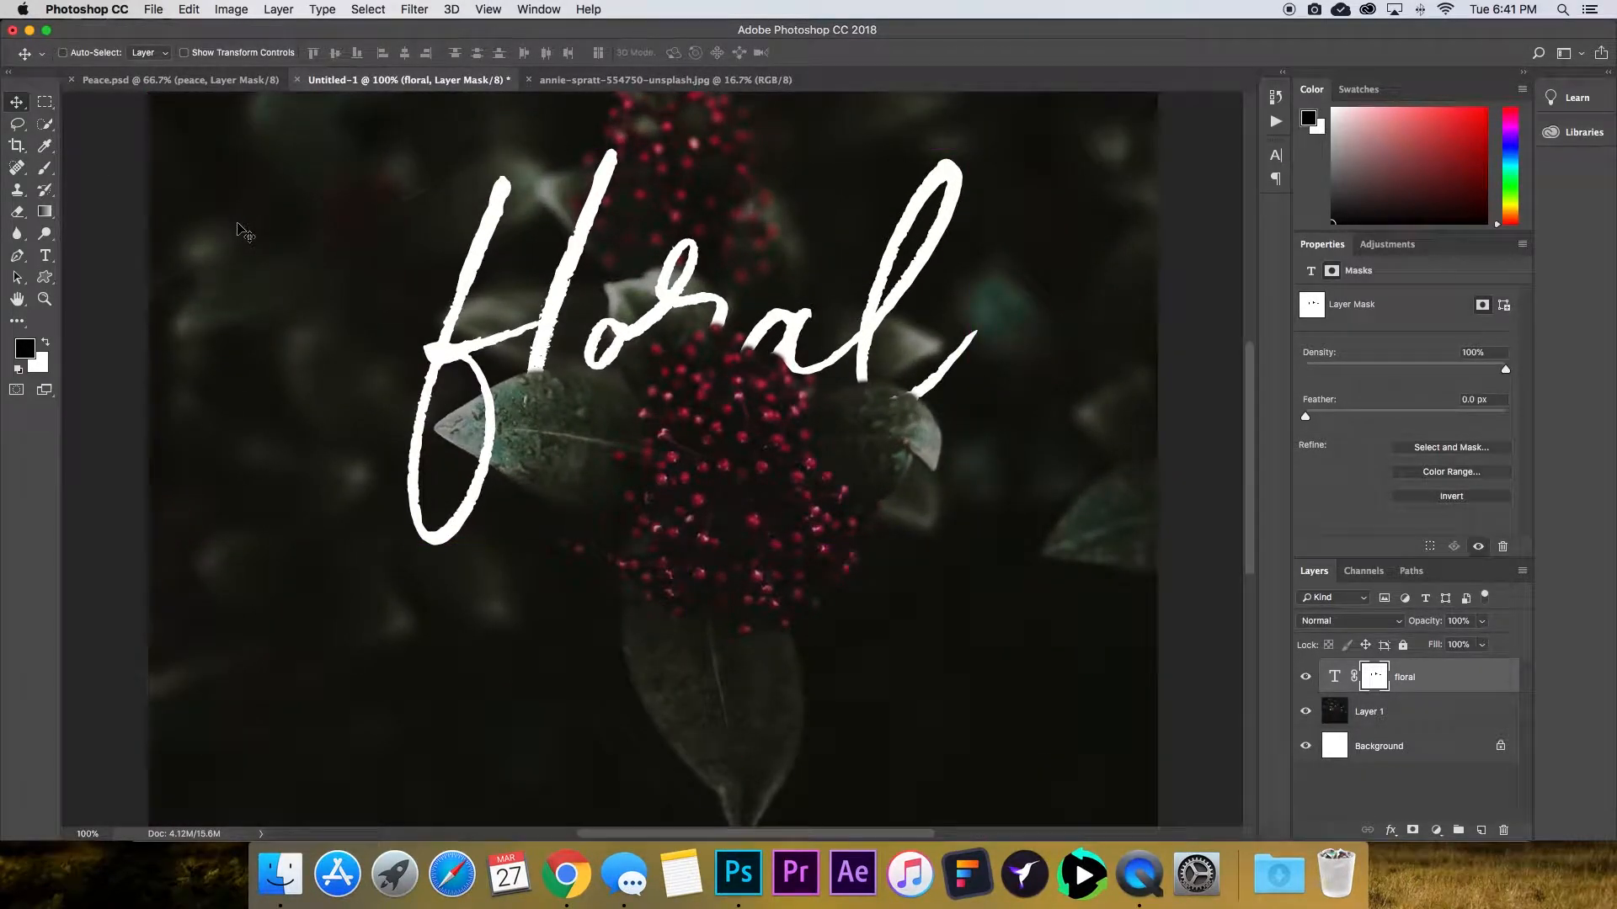
pyautogui.press('super+minus')
pyautogui.click(45, 168)
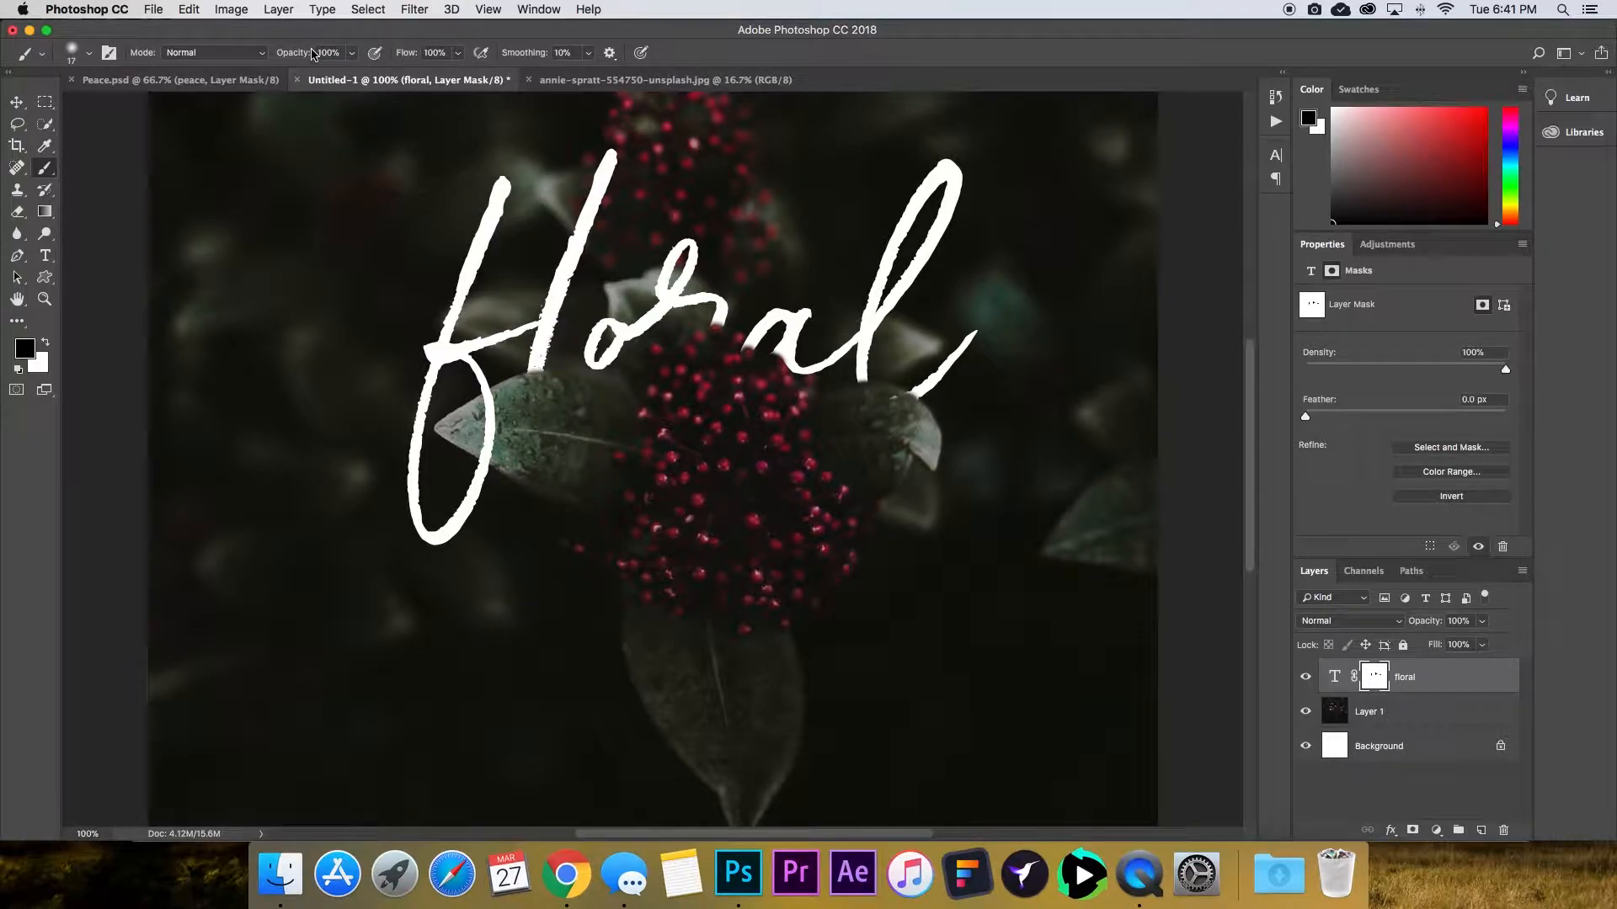
pyautogui.moveTo(301, 57); pyautogui.dragTo(243, 59)
pyautogui.click(89, 54)
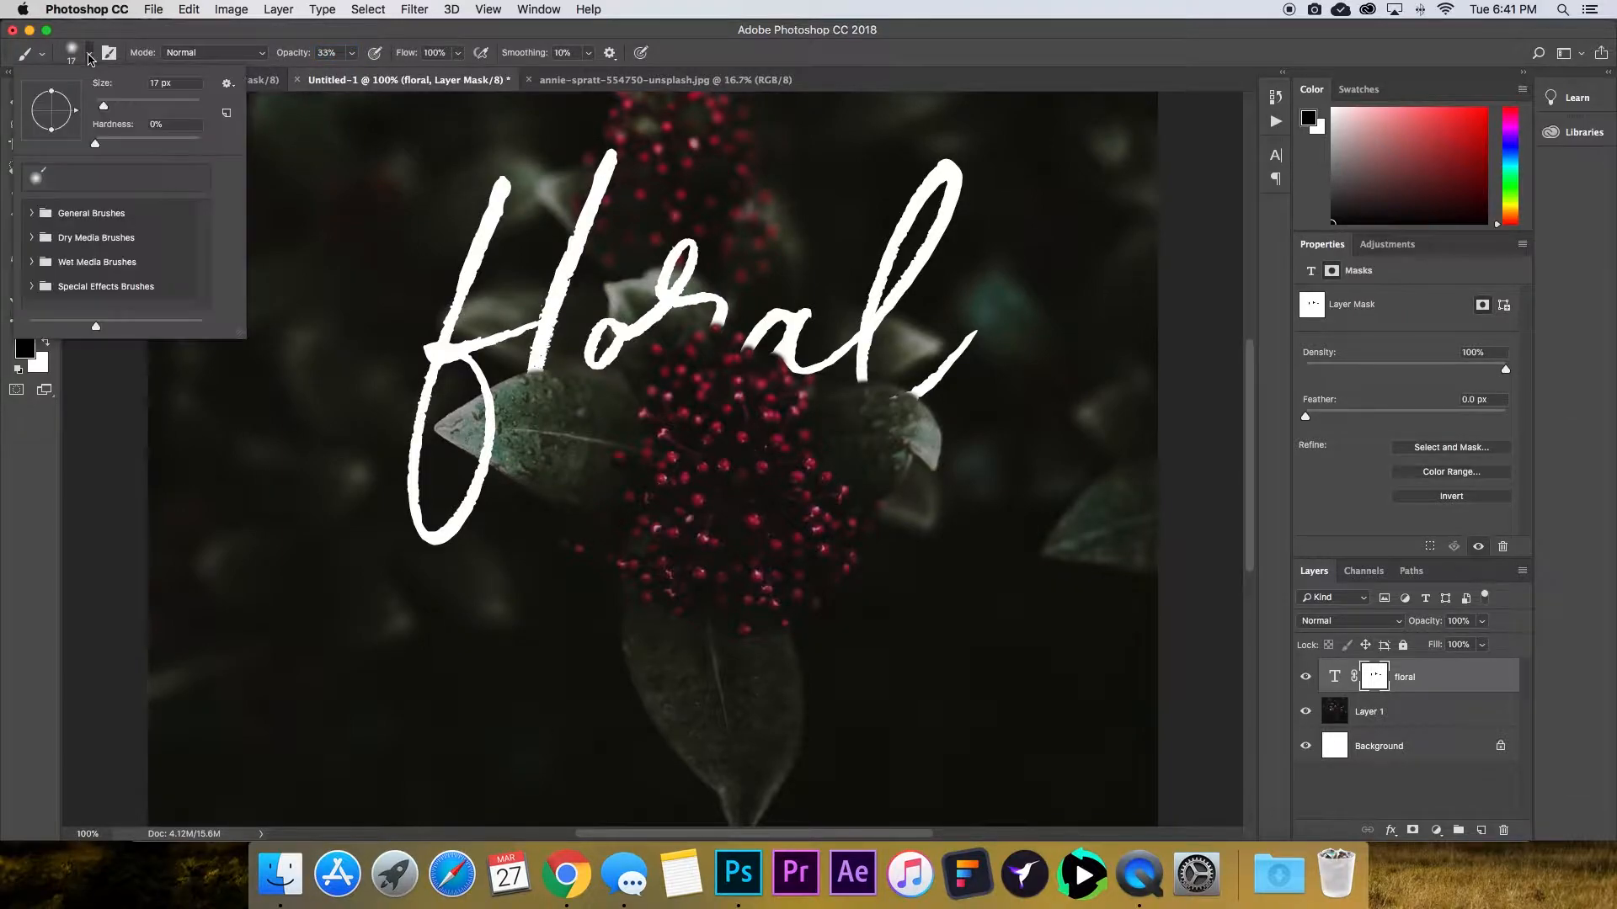
pyautogui.moveTo(104, 106); pyautogui.dragTo(130, 109)
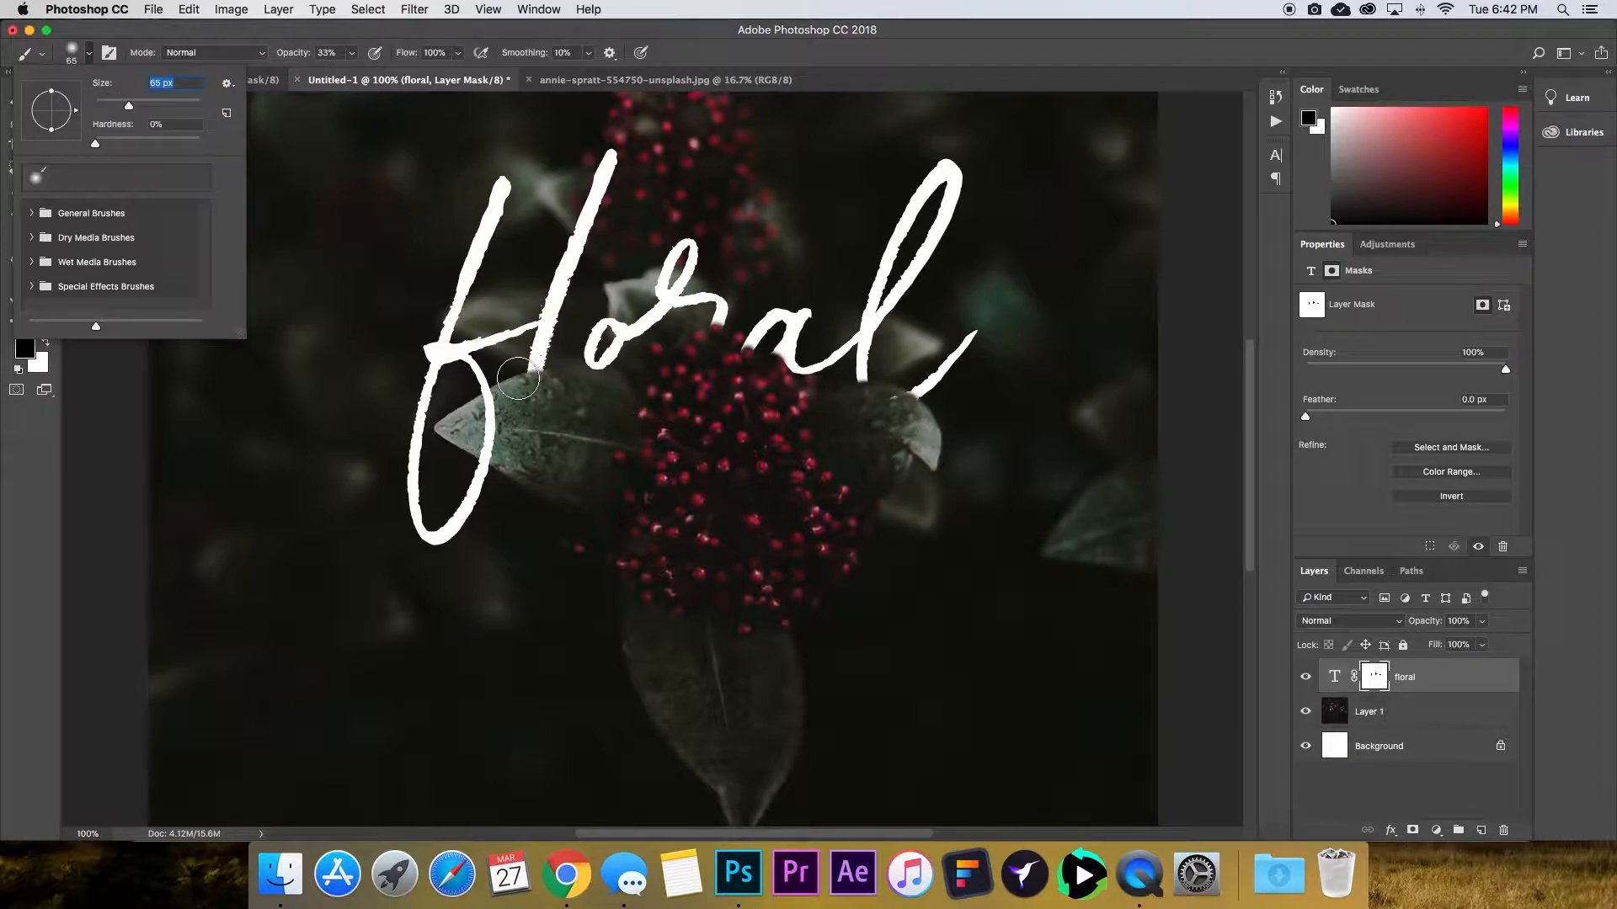
pyautogui.click(590, 422)
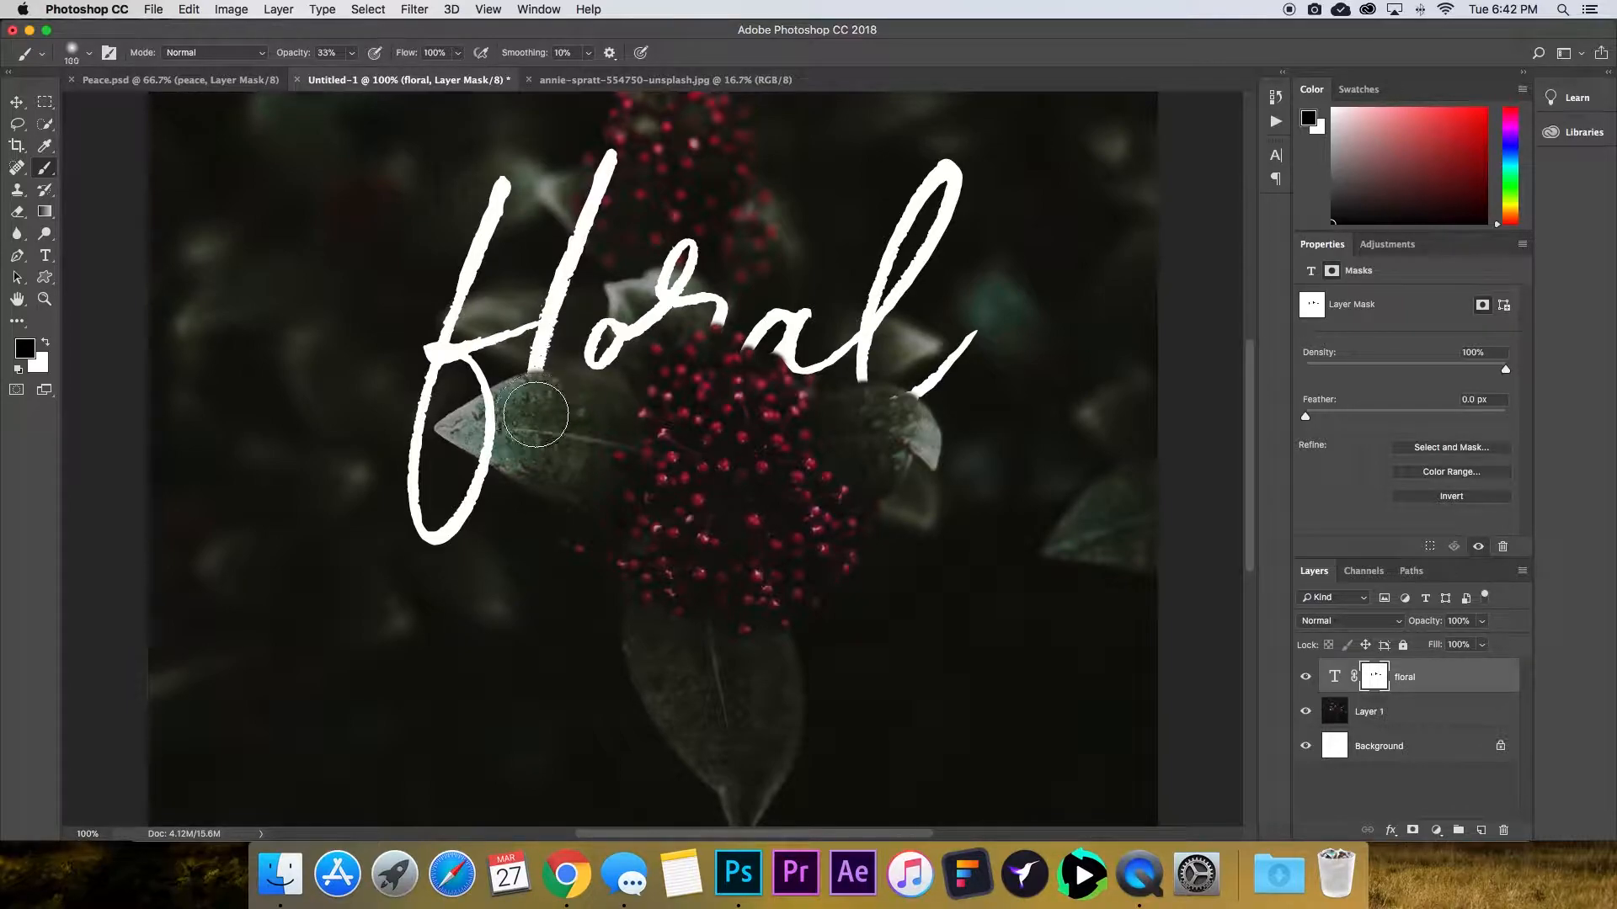
pyautogui.press(']')
pyautogui.press(']')
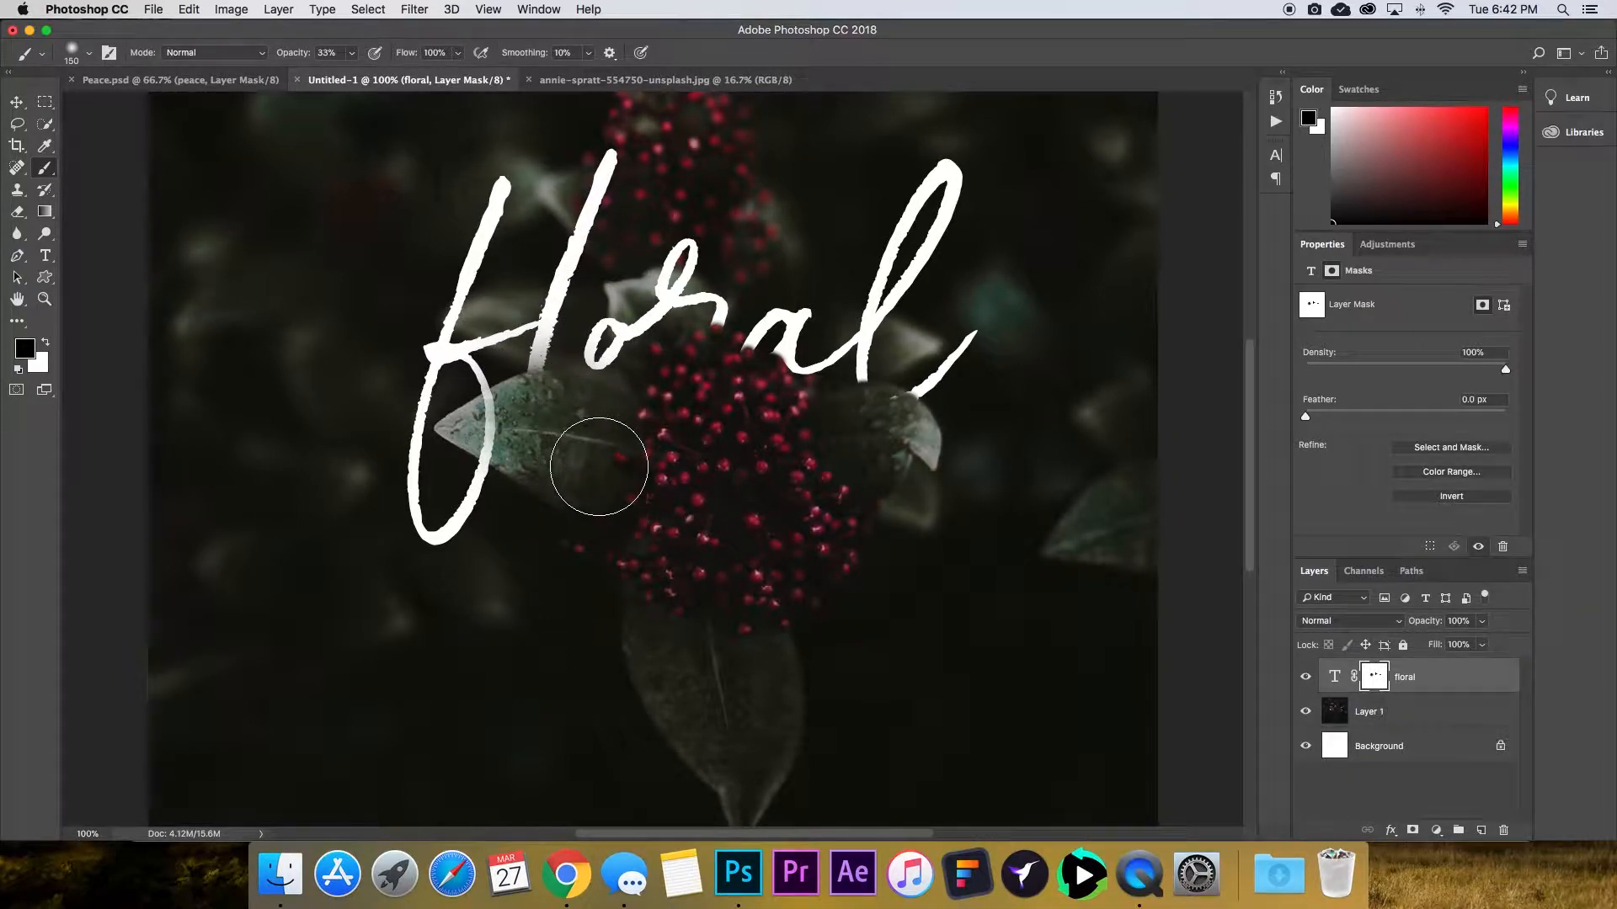
pyautogui.press('v')
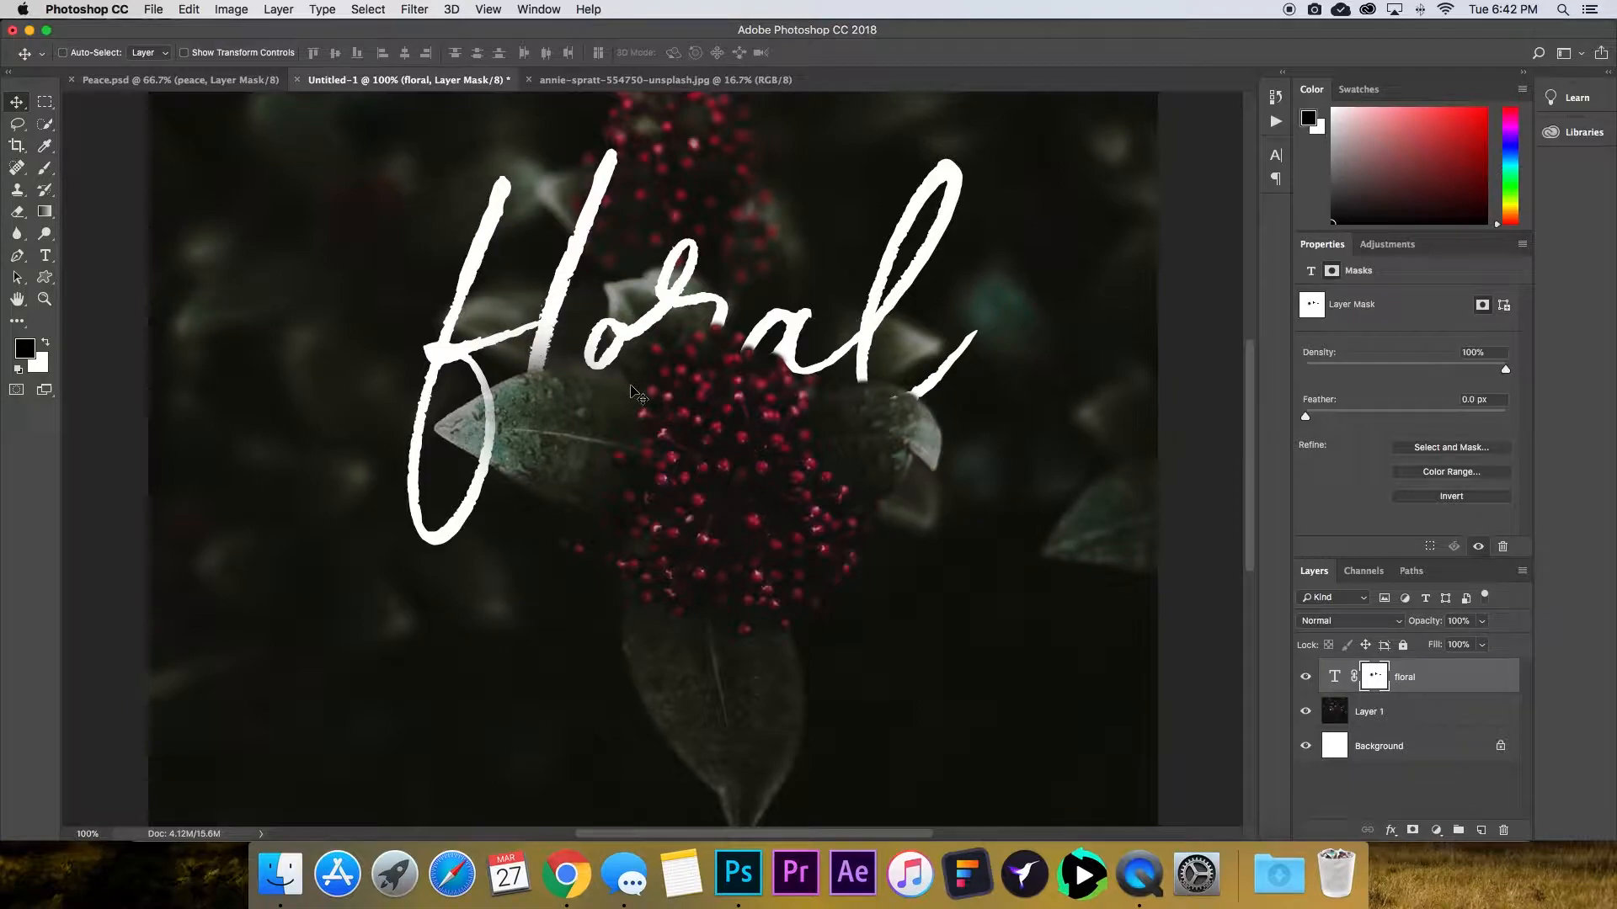
pyautogui.click(44, 168)
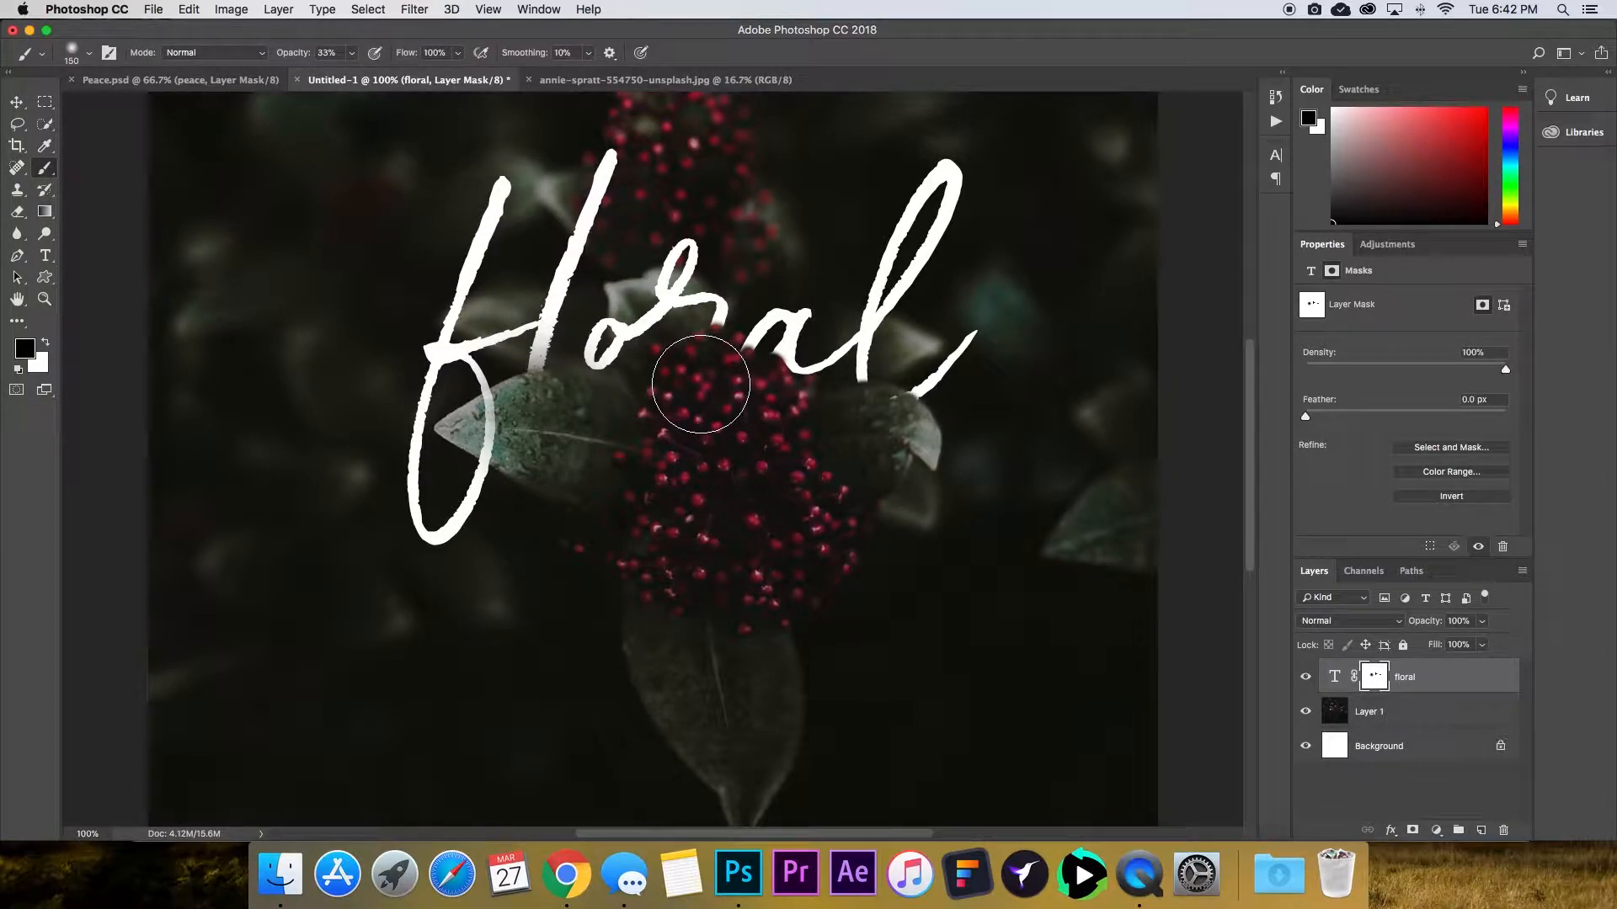
pyautogui.press('[')
pyautogui.press('[')
pyautogui.press('[')
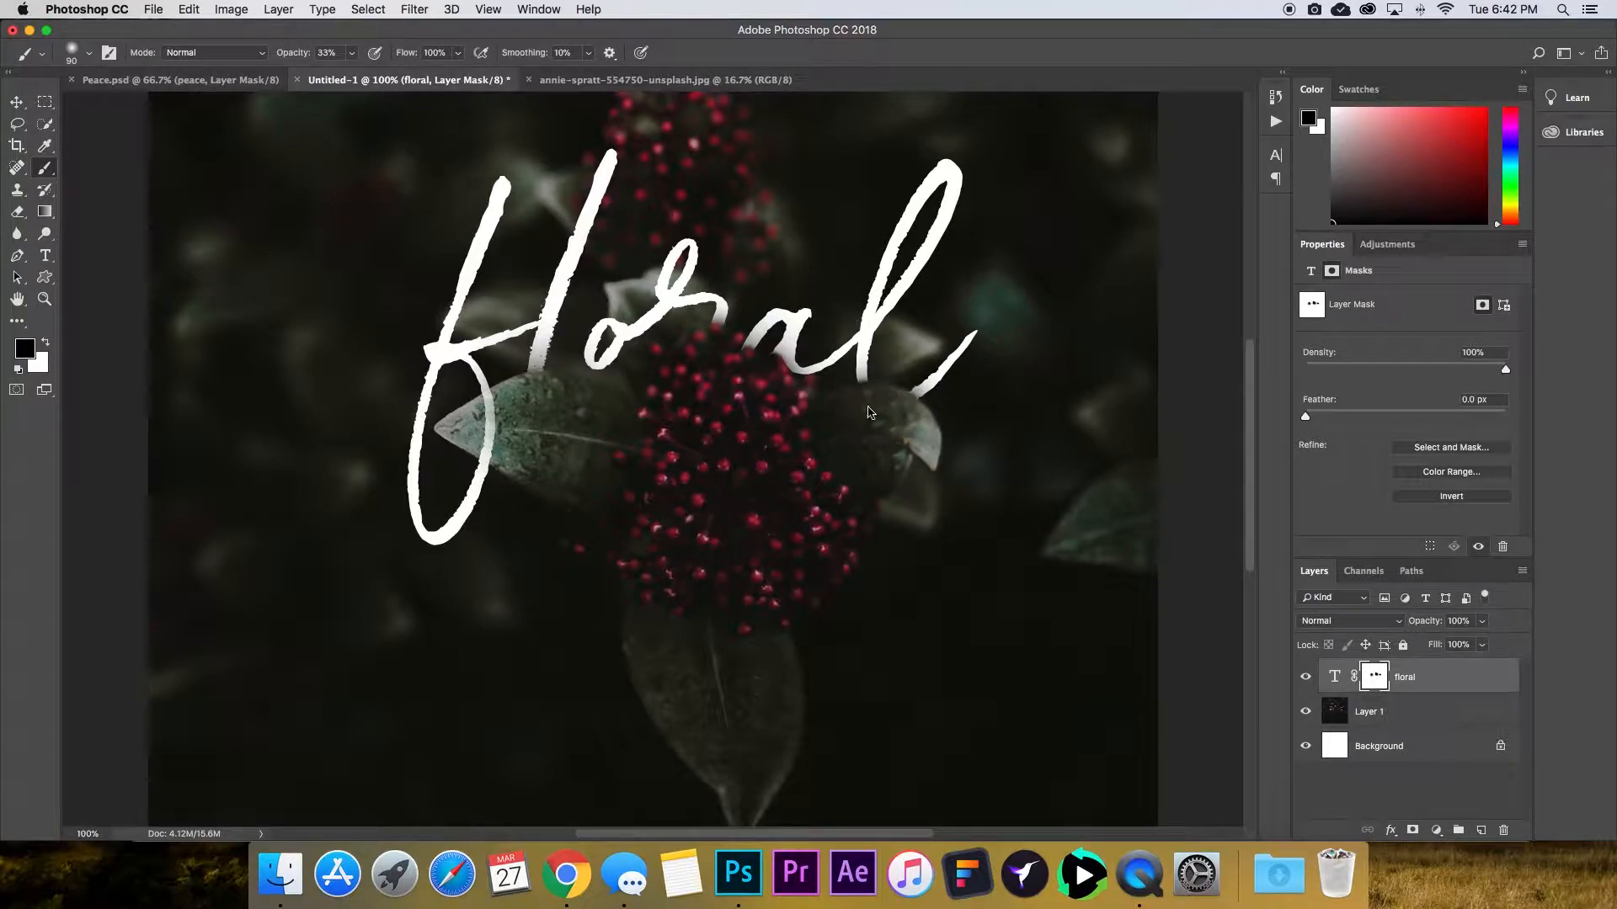
pyautogui.press('[')
pyautogui.press('[')
pyautogui.press('[')
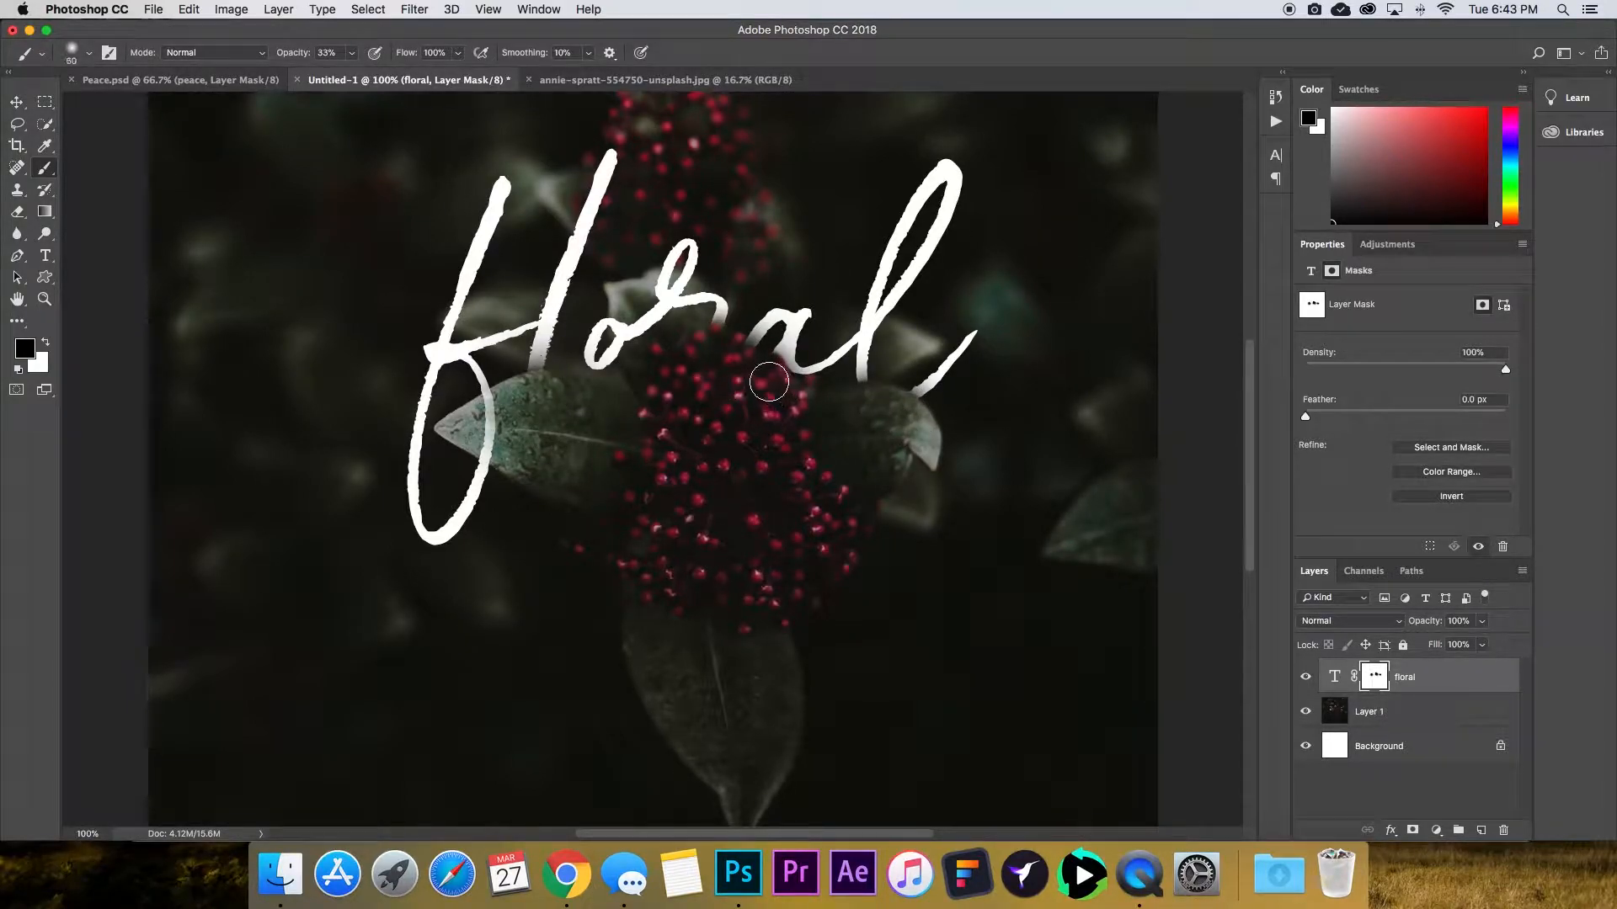
pyautogui.press('super+minus')
pyautogui.press('super+minus')
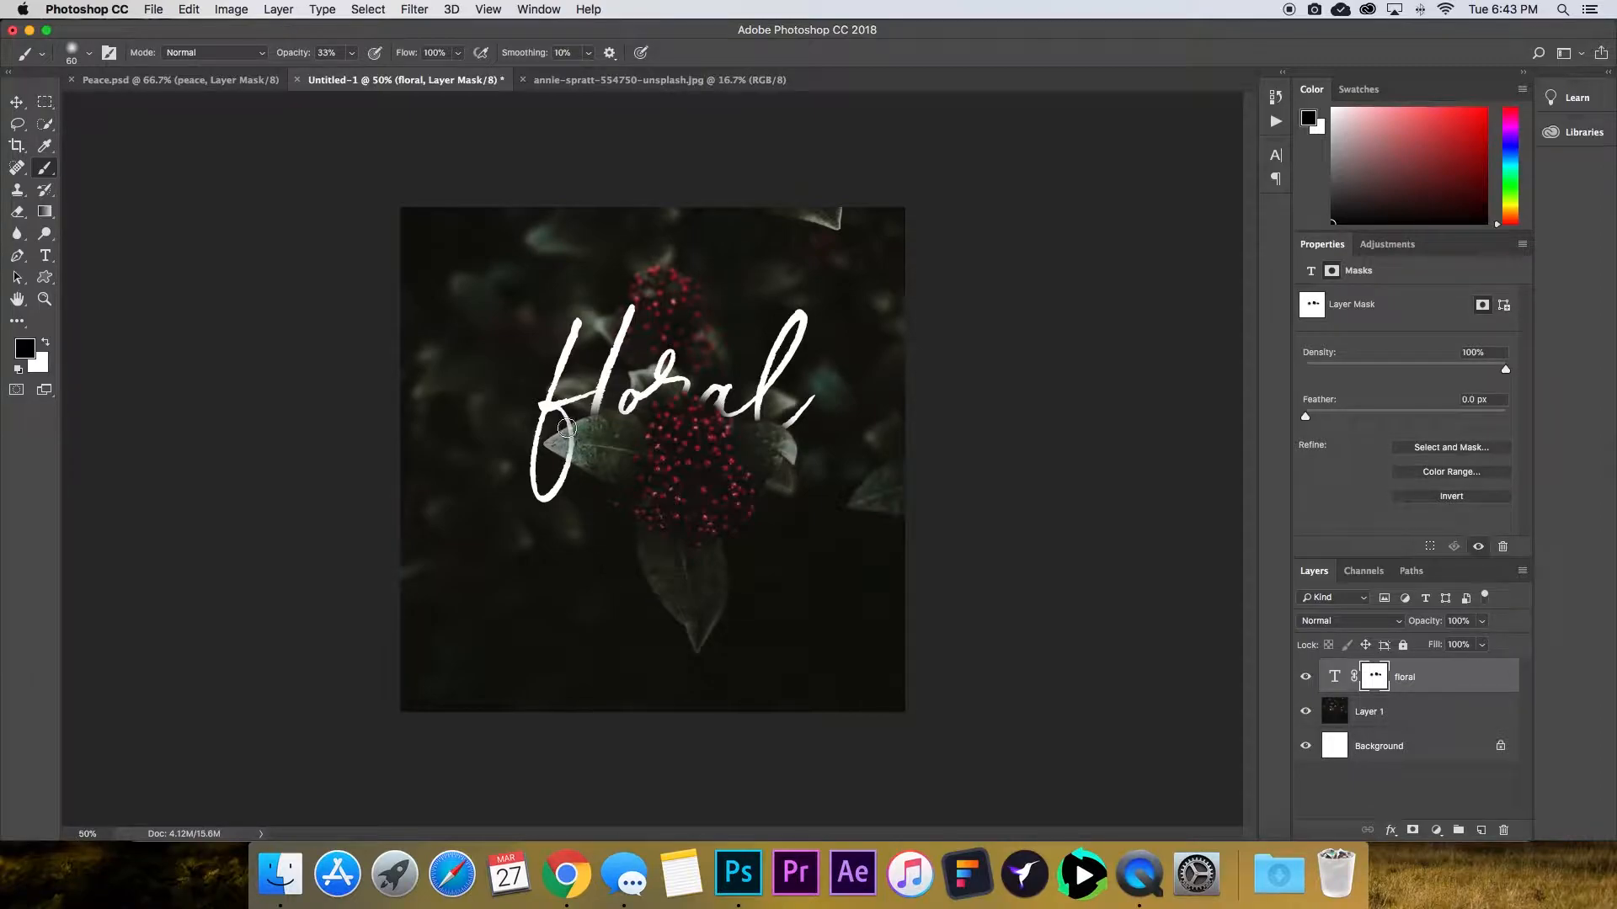
# Make white the foreground colour, shrink the brush to about 35 px, and paint on the mask to restore part of the f.
pyautogui.click(48, 345)
pyautogui.press(']')
pyautogui.press(']')
pyautogui.press(']')
pyautogui.press('super+equal')
pyautogui.press('super+equal')
pyautogui.press('super+equal')
pyautogui.press('[')
pyautogui.press('[')
pyautogui.press('[')
pyautogui.press('[')
pyautogui.press('[')
pyautogui.press('[')
pyautogui.moveTo(326, 351)
pyautogui.mouseDown()
pyautogui.moveTo(306, 350)
pyautogui.moveTo(324, 370)
pyautogui.mouseUp()
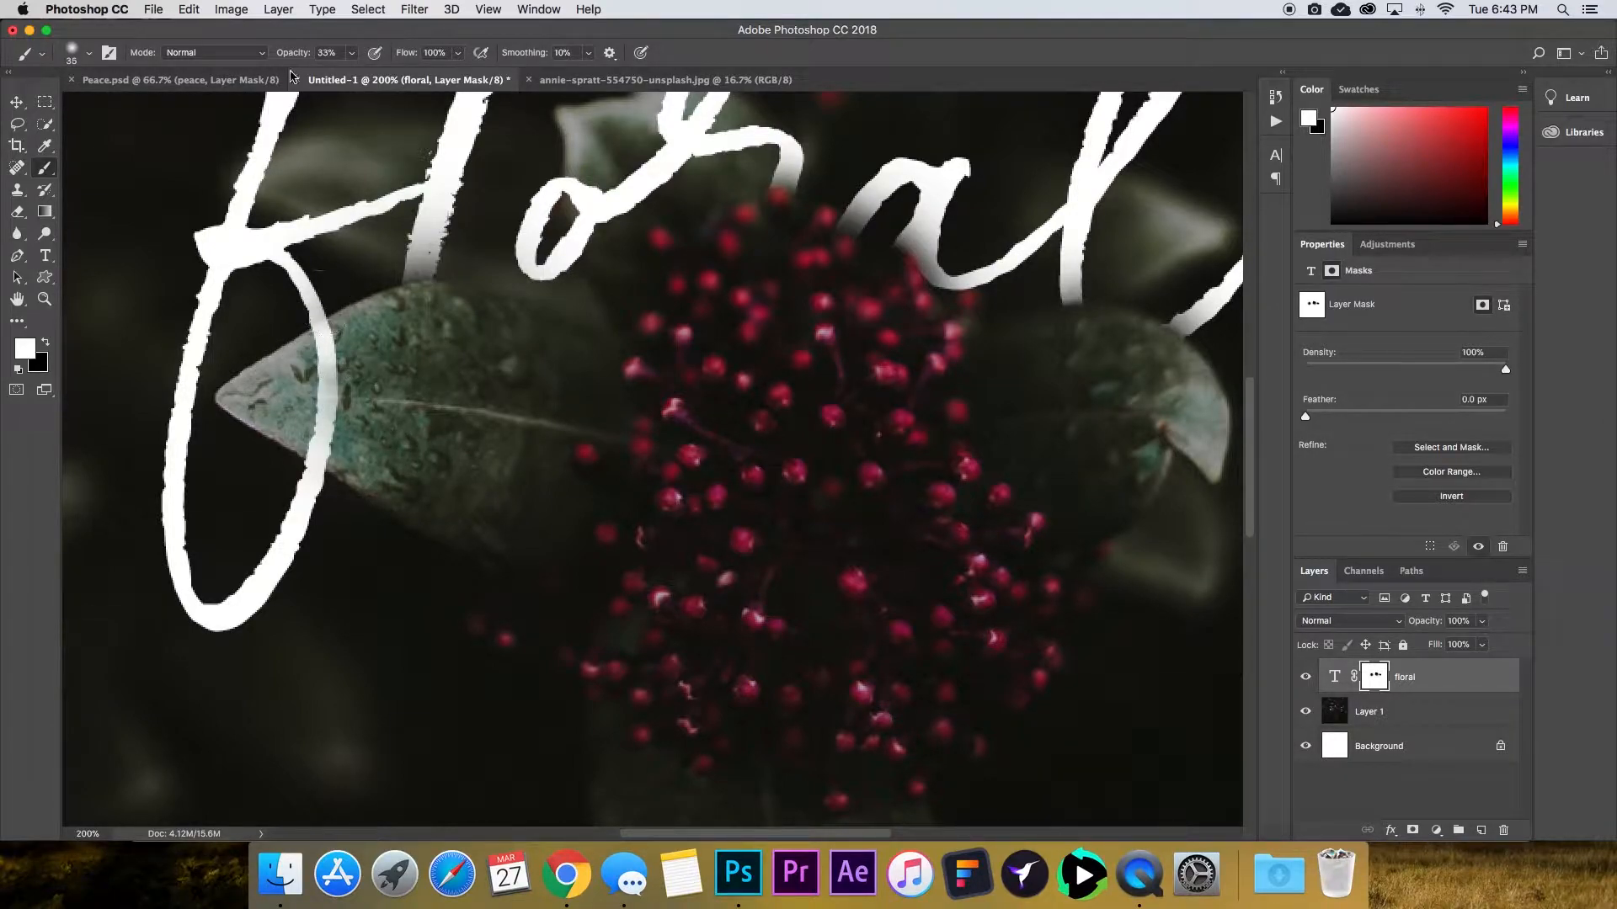
# Raise the brush opacity to 100% and paint white down the f's lower loop to restore it fully.
pyautogui.moveTo(291, 55); pyautogui.dragTo(375, 61)
pyautogui.moveTo(318, 328)
pyautogui.mouseDown()
pyautogui.moveTo(304, 296)
pyautogui.moveTo(308, 476)
pyautogui.moveTo(315, 348)
pyautogui.moveTo(289, 272)
pyautogui.moveTo(190, 402)
pyautogui.moveTo(297, 302)
pyautogui.moveTo(324, 436)
pyautogui.mouseUp()
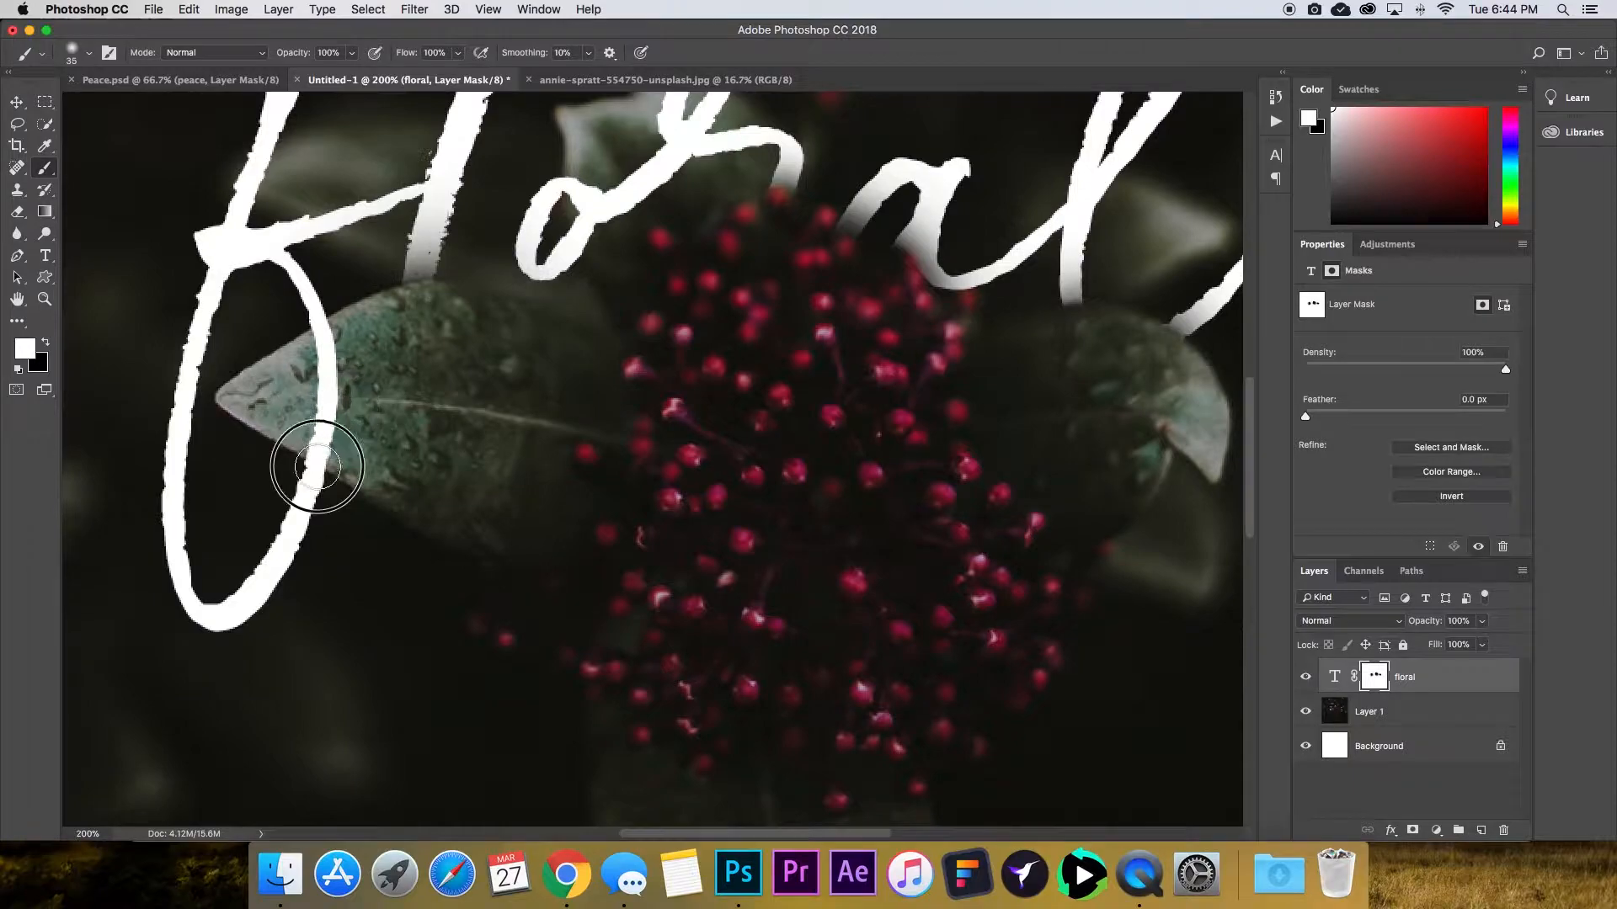
pyautogui.scroll(5, 686, 404)
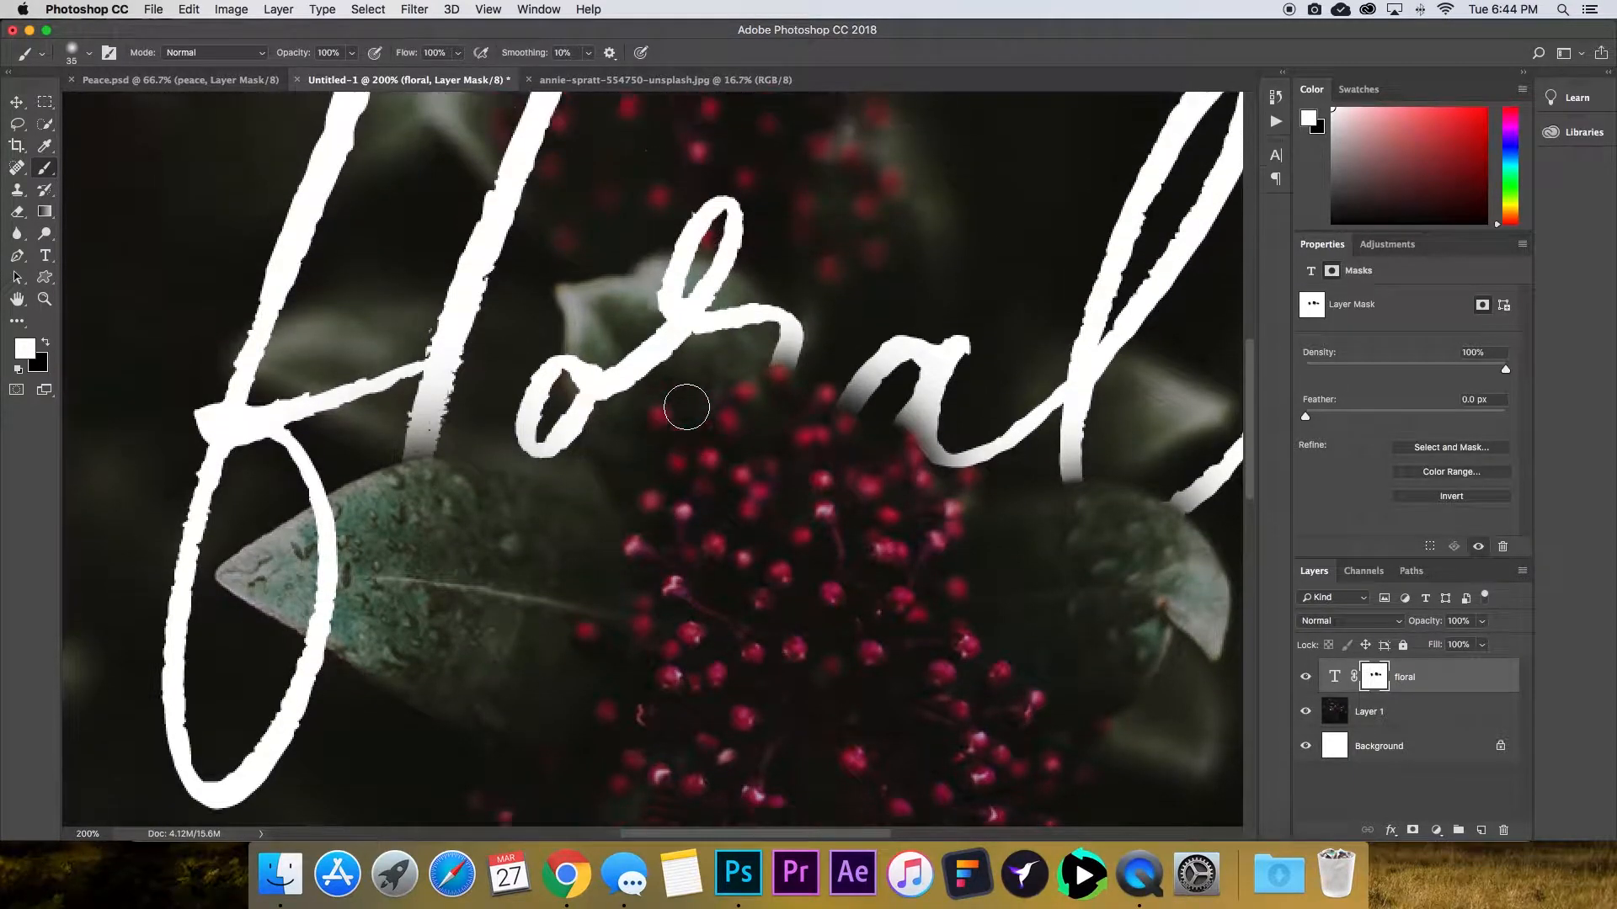
pyautogui.scroll(3, 687, 408)
pyautogui.moveTo(281, 417)
pyautogui.mouseDown()
pyautogui.moveTo(236, 496)
pyautogui.moveTo(257, 451)
pyautogui.moveTo(330, 487)
pyautogui.moveTo(242, 520)
pyautogui.moveTo(291, 547)
pyautogui.mouseUp()
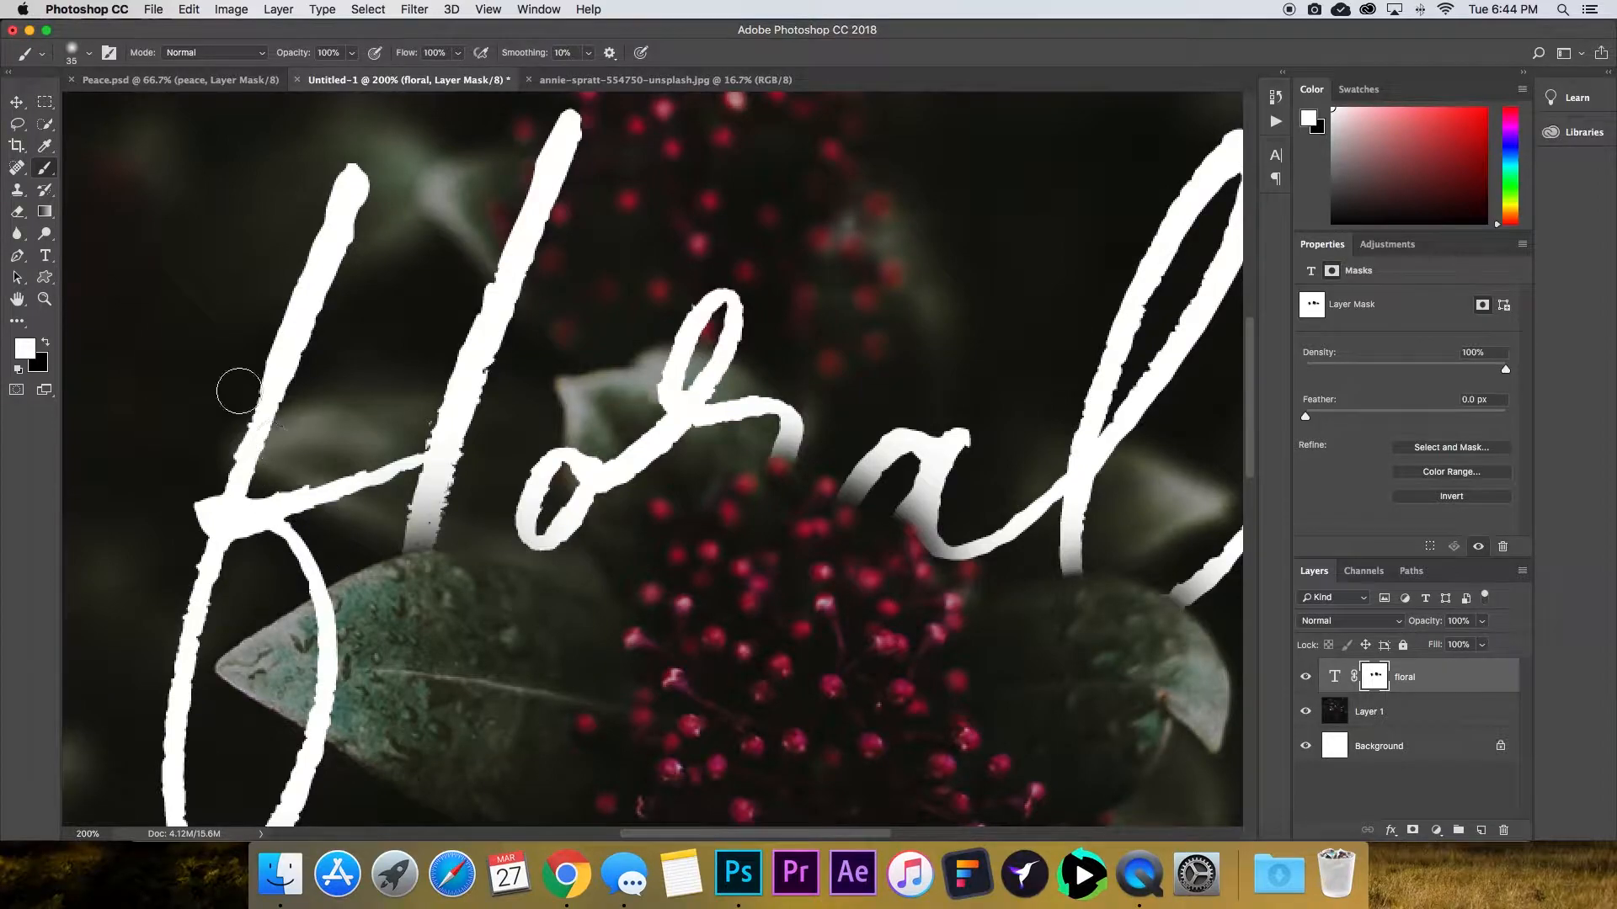
pyautogui.click(17, 103)
# Set the floral text layer's opacity to 74%.
pyautogui.press('super+minus')
pyautogui.press('super+minus')
pyautogui.press('super+minus')
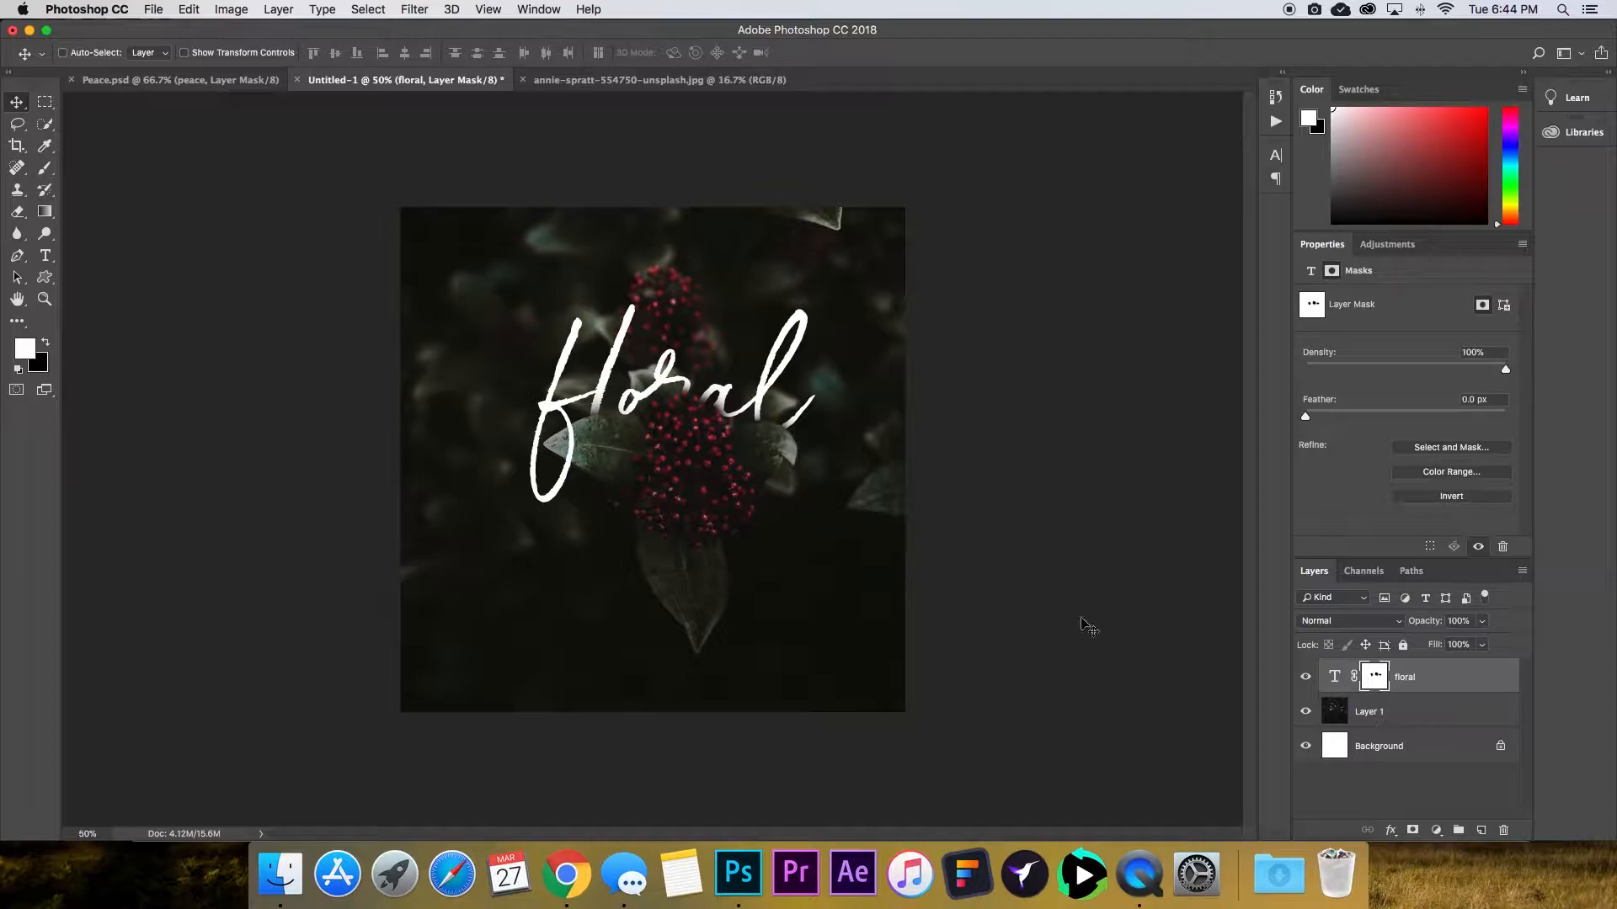
pyautogui.click(1337, 679)
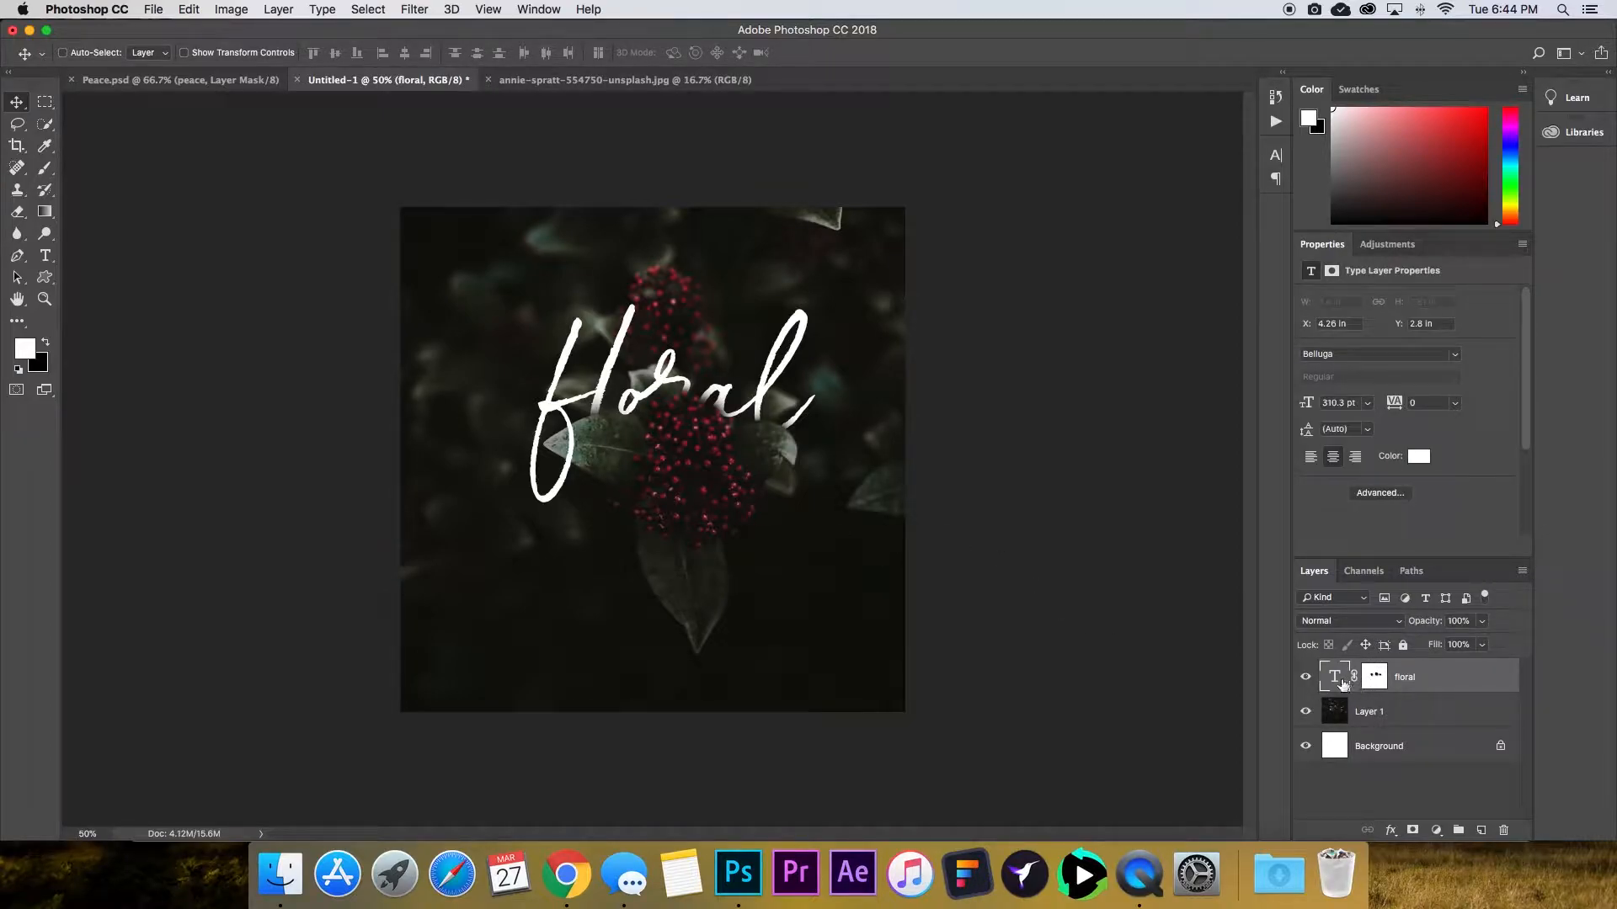
pyautogui.click(1427, 625)
pyautogui.moveTo(1427, 628)
pyautogui.mouseDown()
pyautogui.moveTo(1394, 628)
pyautogui.moveTo(1422, 627)
pyautogui.mouseUp()
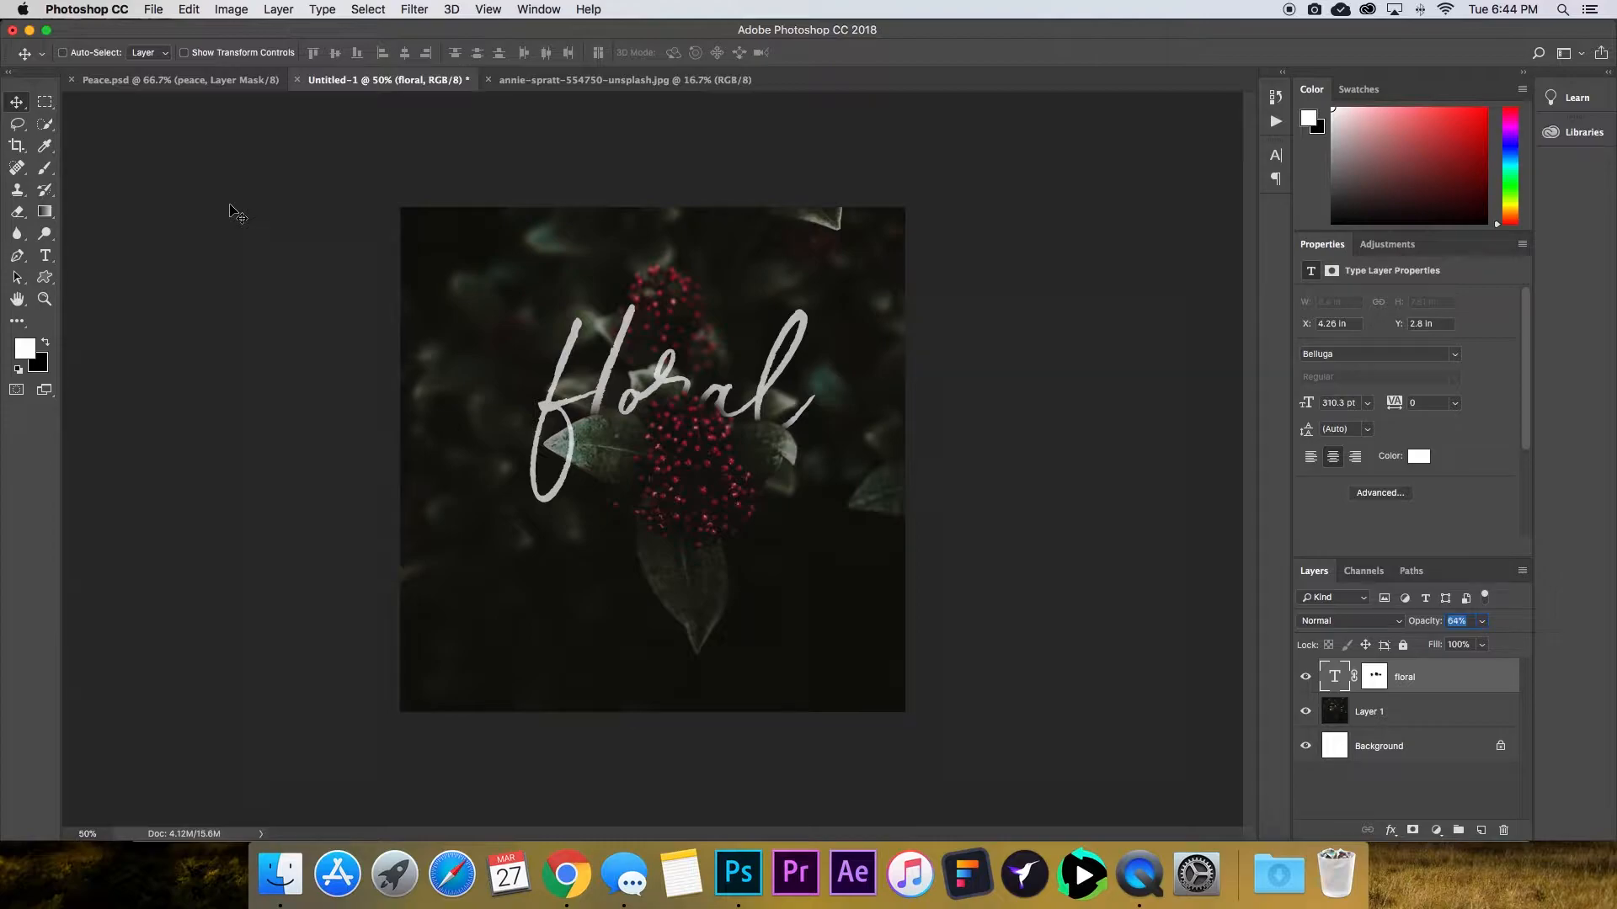
pyautogui.moveTo(1421, 623); pyautogui.dragTo(1428, 623)
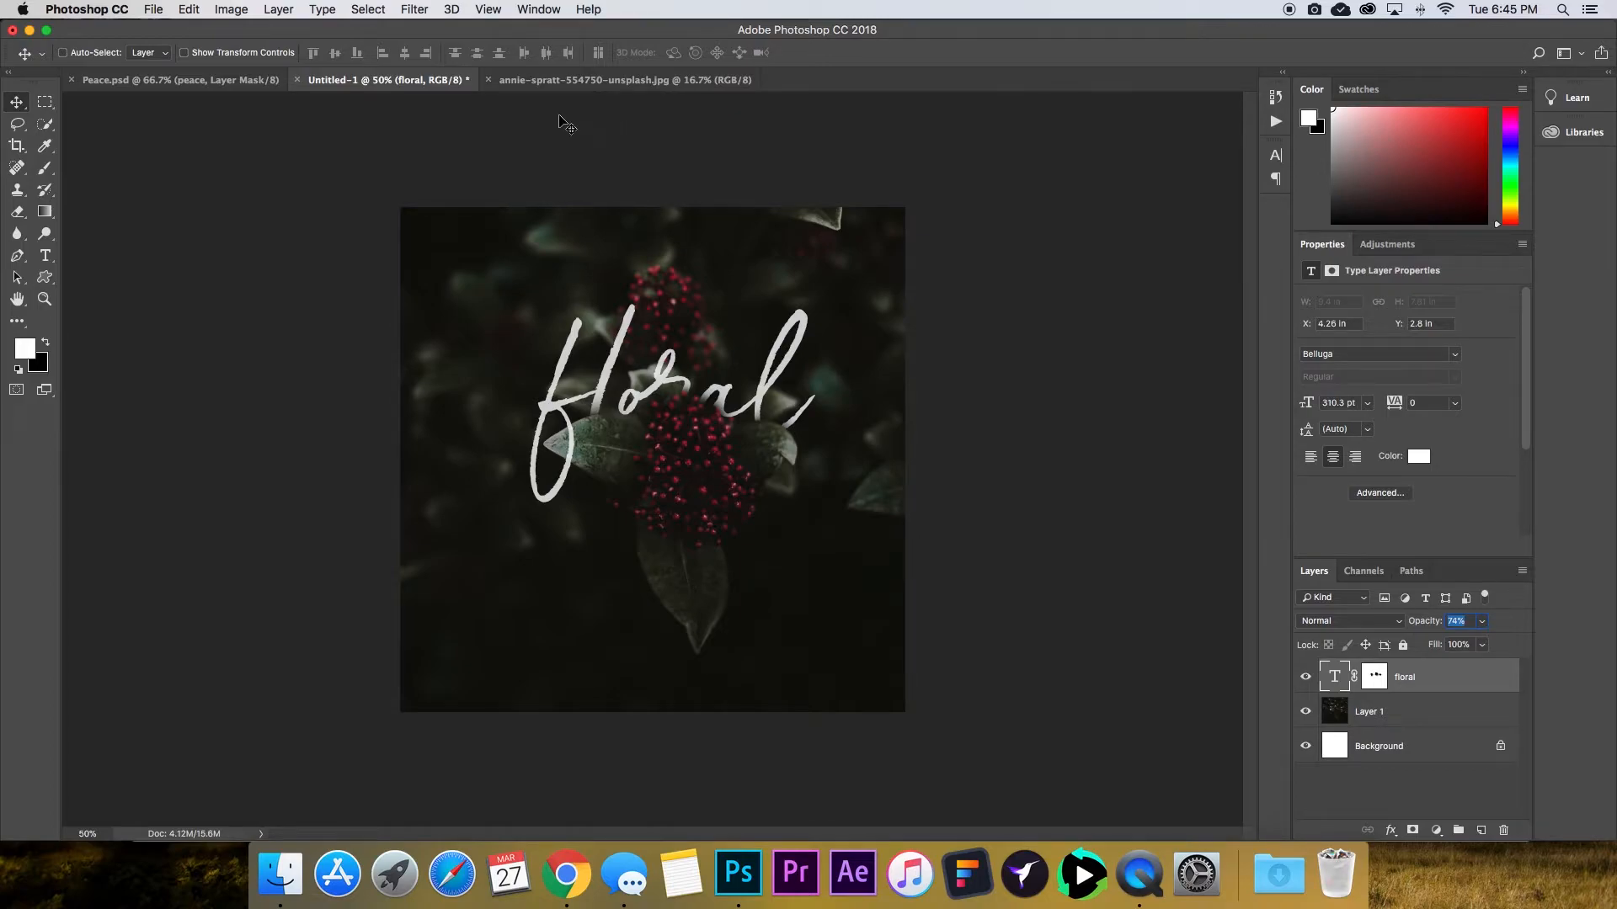
# Save the graphic to the Desktop as a JPEG named Floral Tutorial at Maximum quality.
pyautogui.click(154, 9)
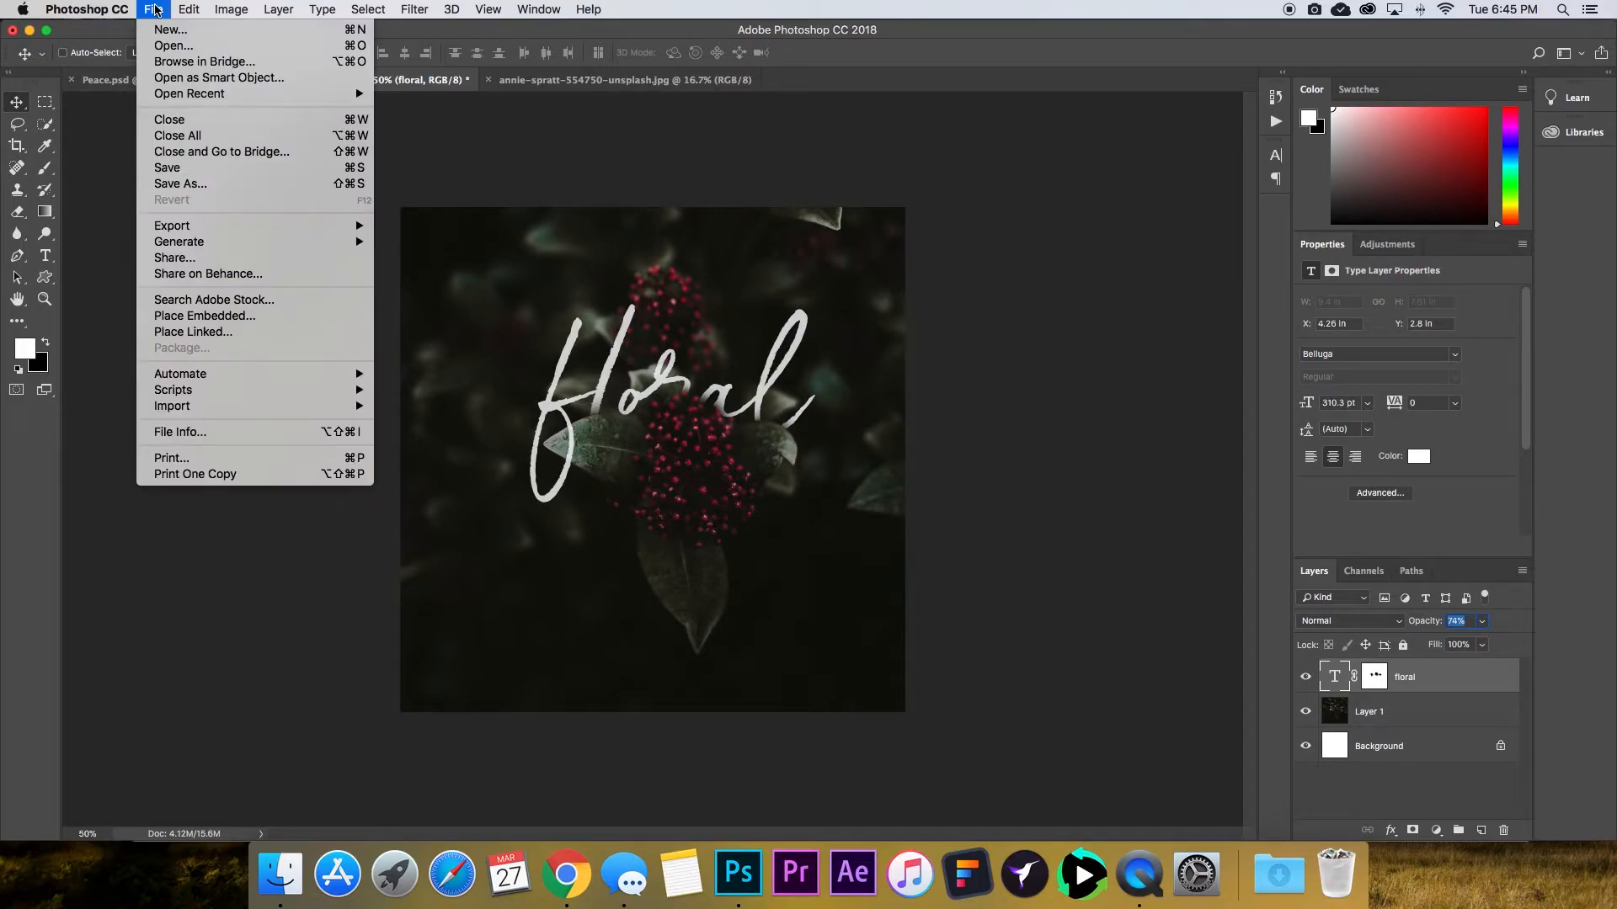
pyautogui.click(214, 184)
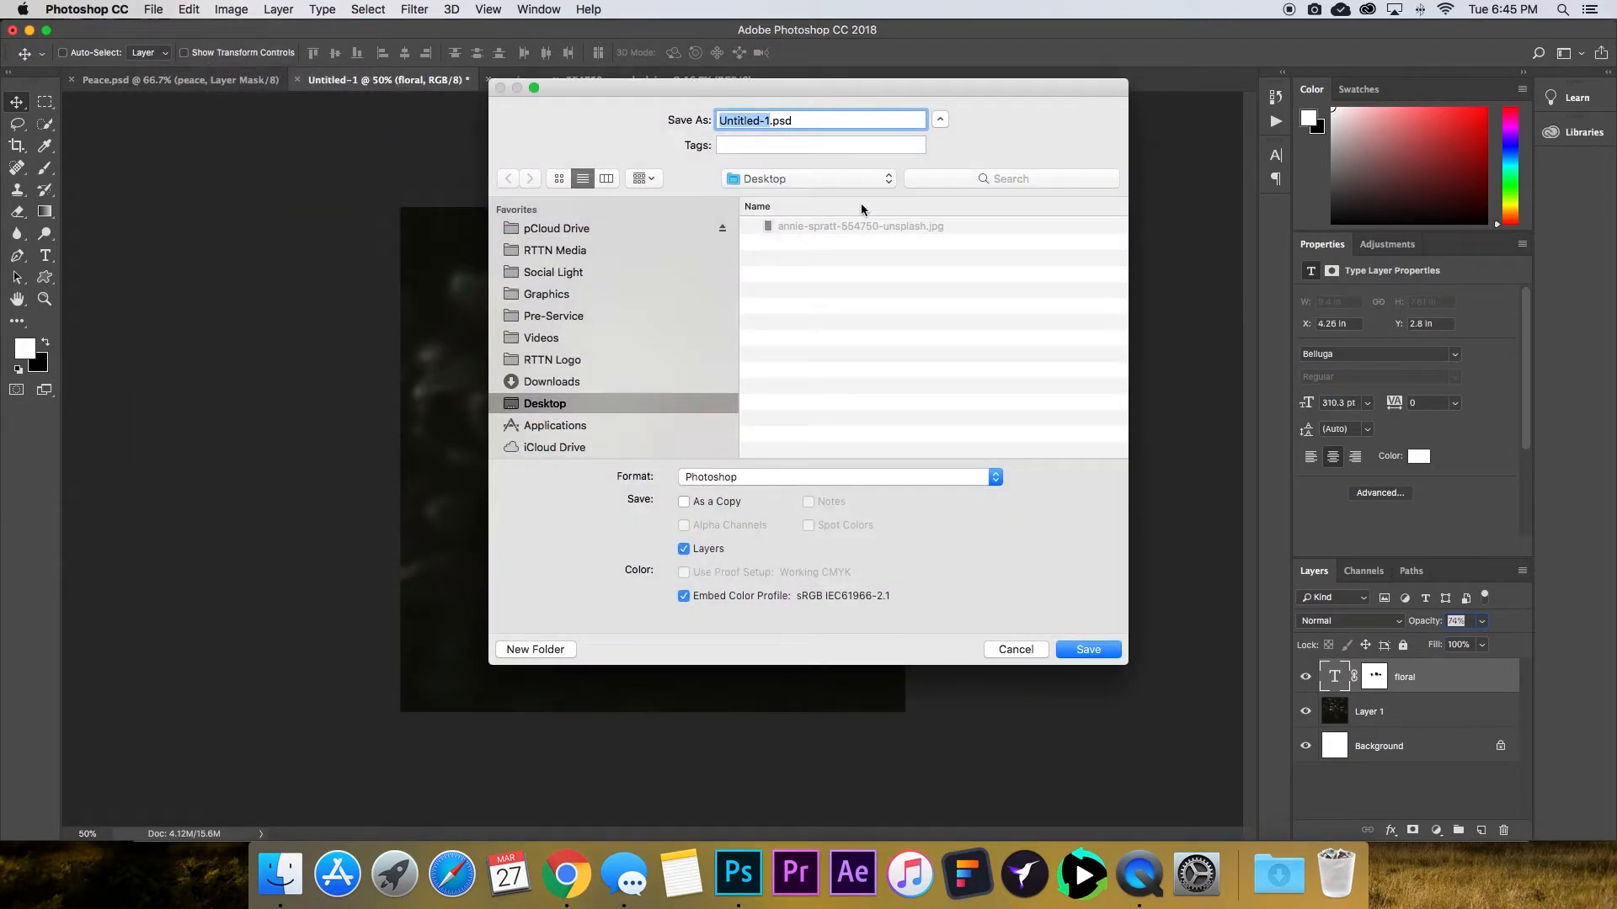
pyautogui.click(787, 478)
pyautogui.click(758, 577)
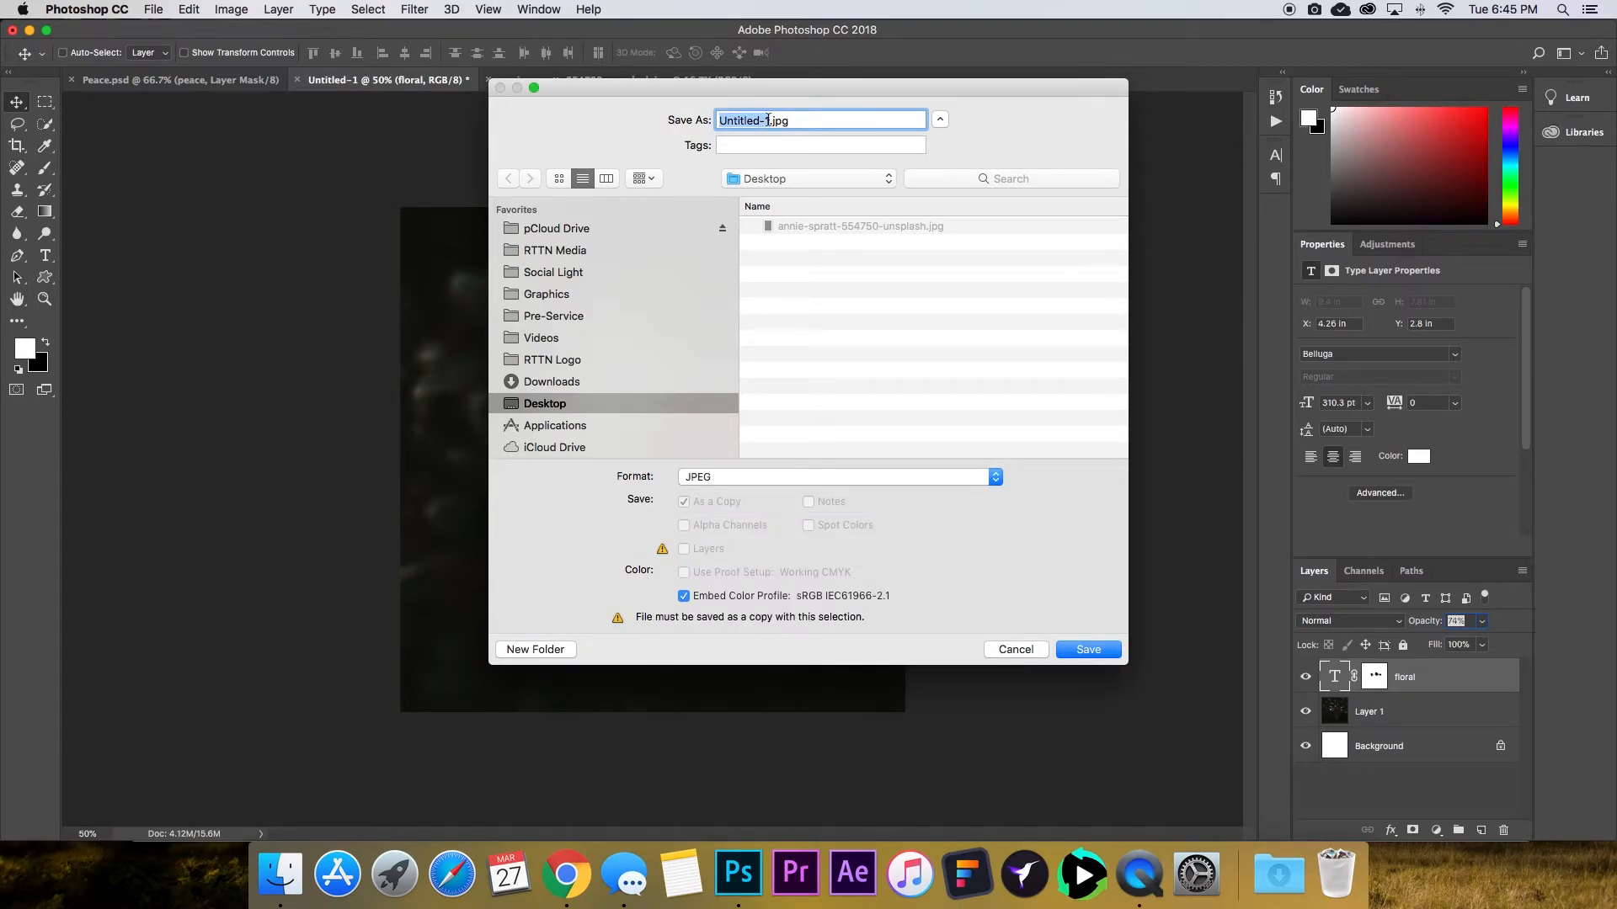
pyautogui.write('Floral')
pyautogui.write(' Tutorial')
pyautogui.press('Return')
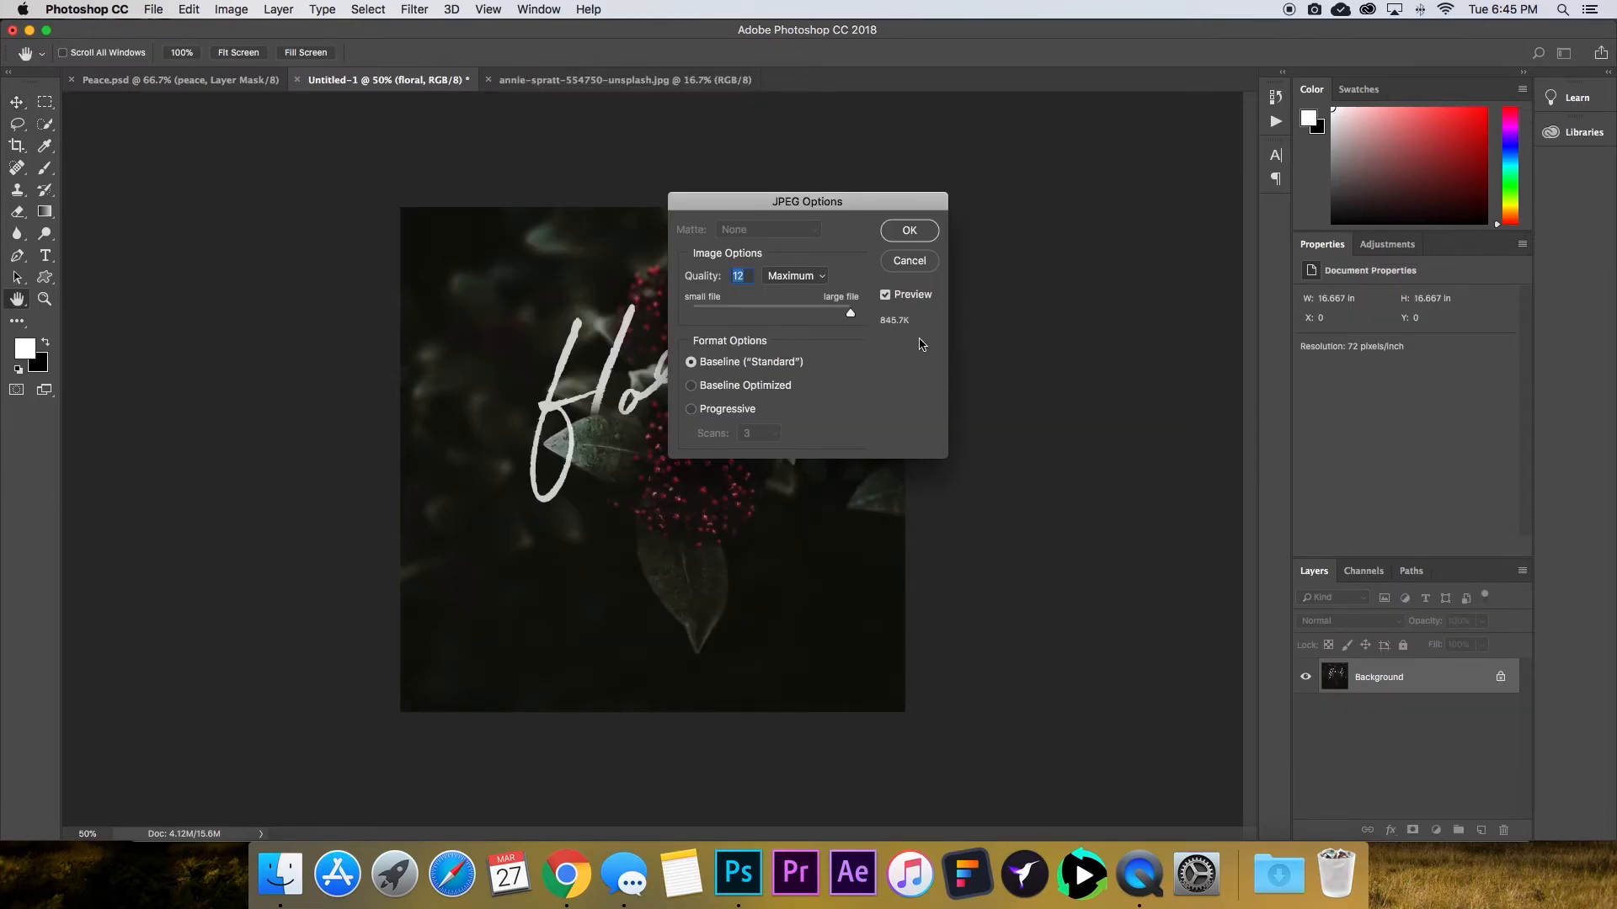
pyautogui.click(910, 231)
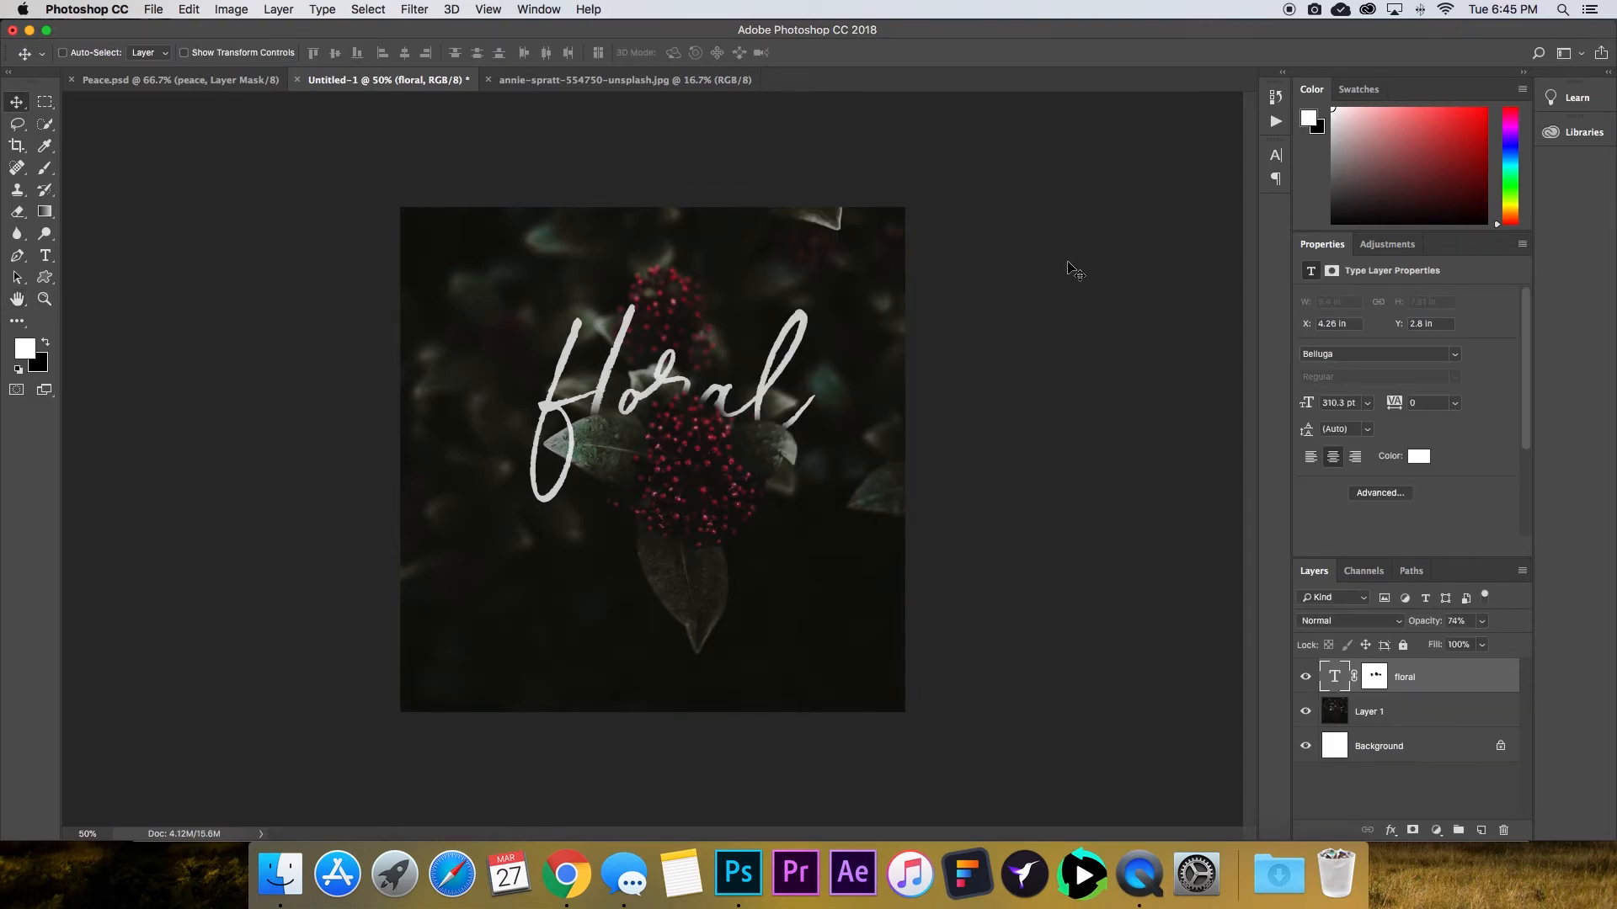